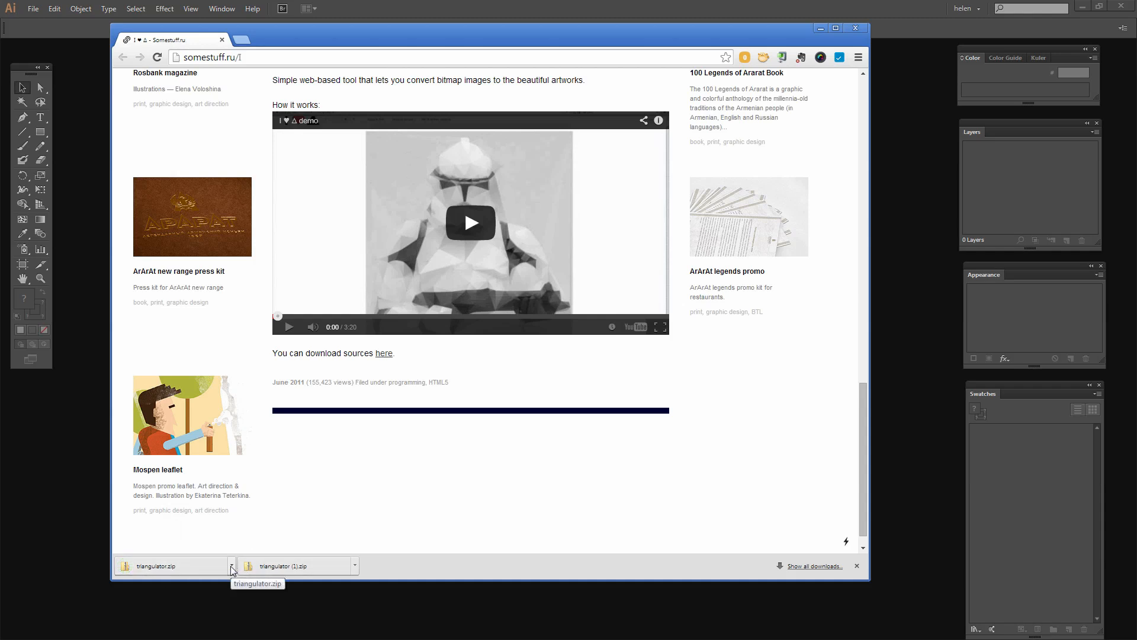
Extract the downloaded triangulator.zip into a triangulator folder in Downloads, allowing all current items to be copied without encryption
left_click(231, 565)
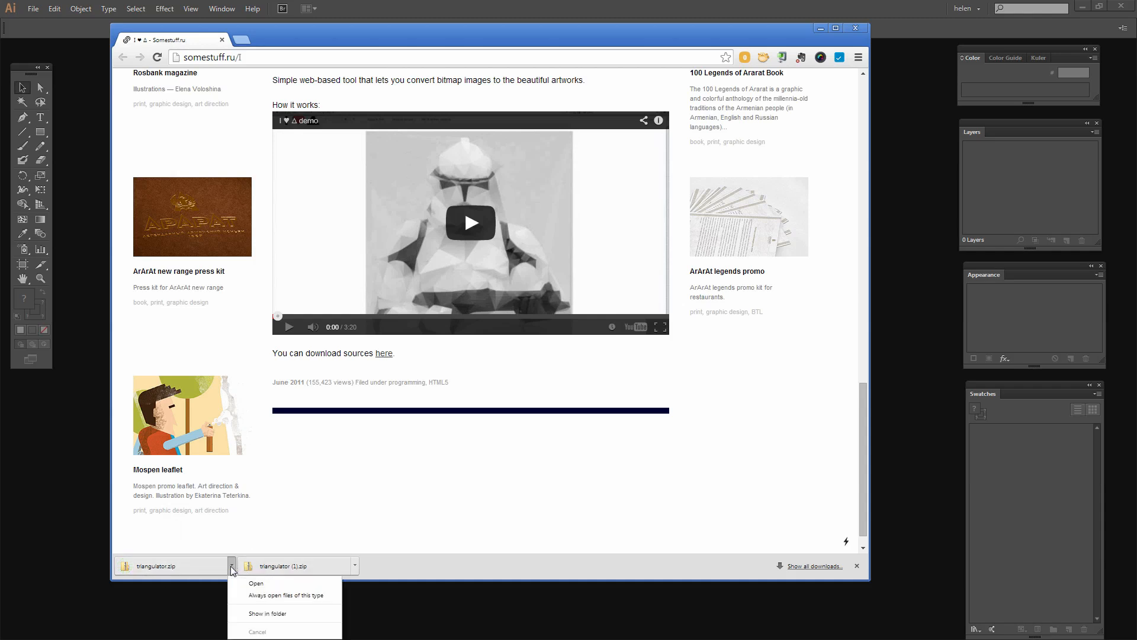
left_click(265, 621)
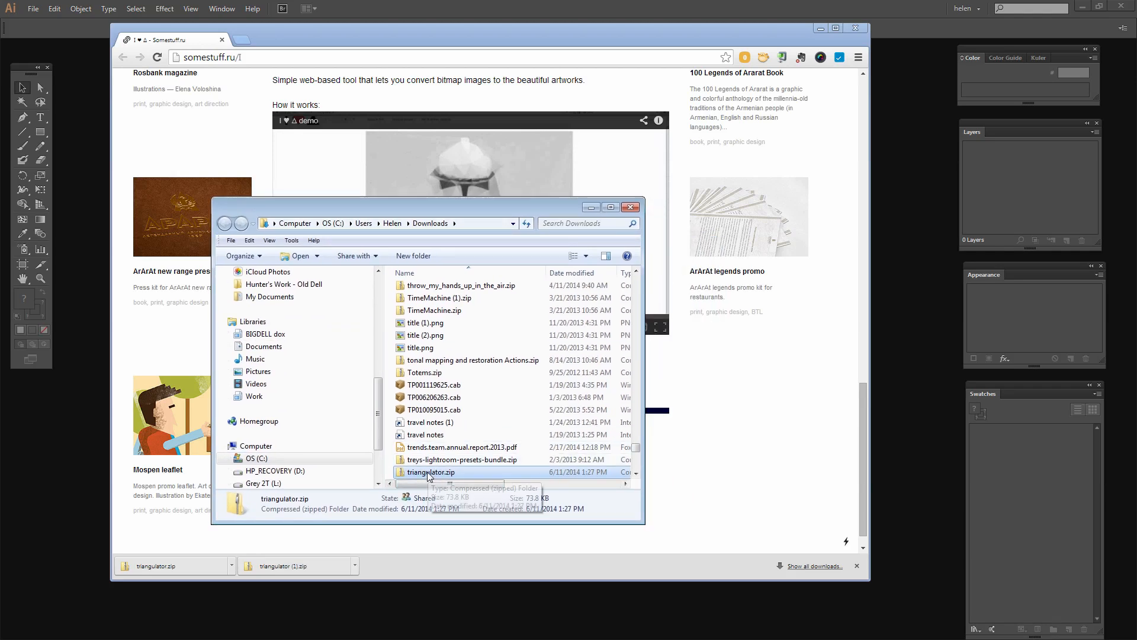
double_click(432, 472)
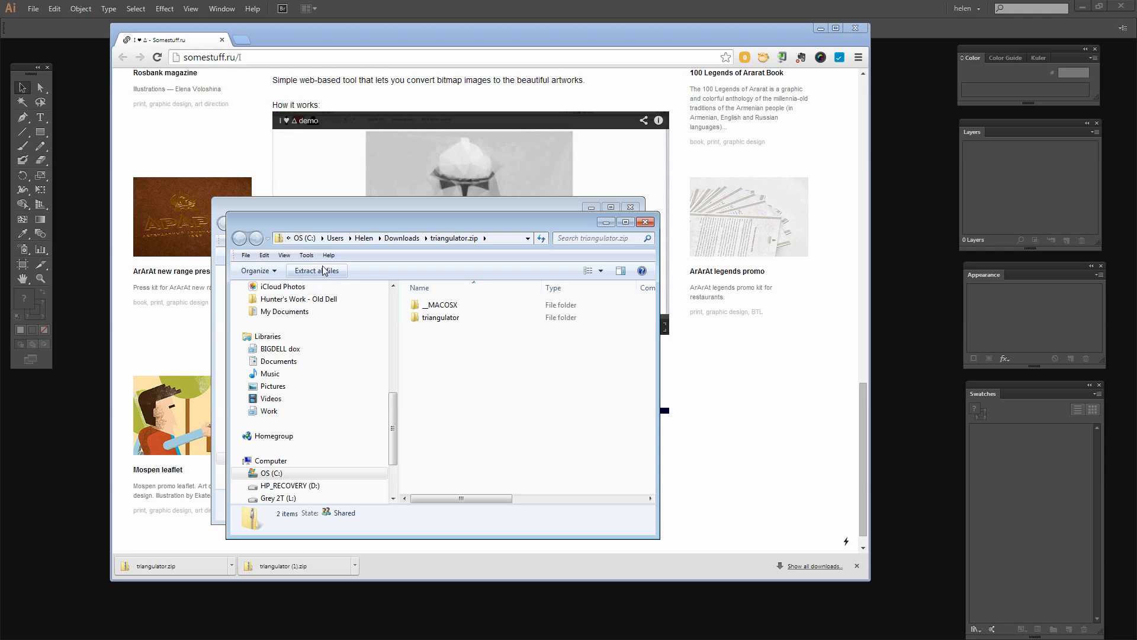
left_click(322, 273)
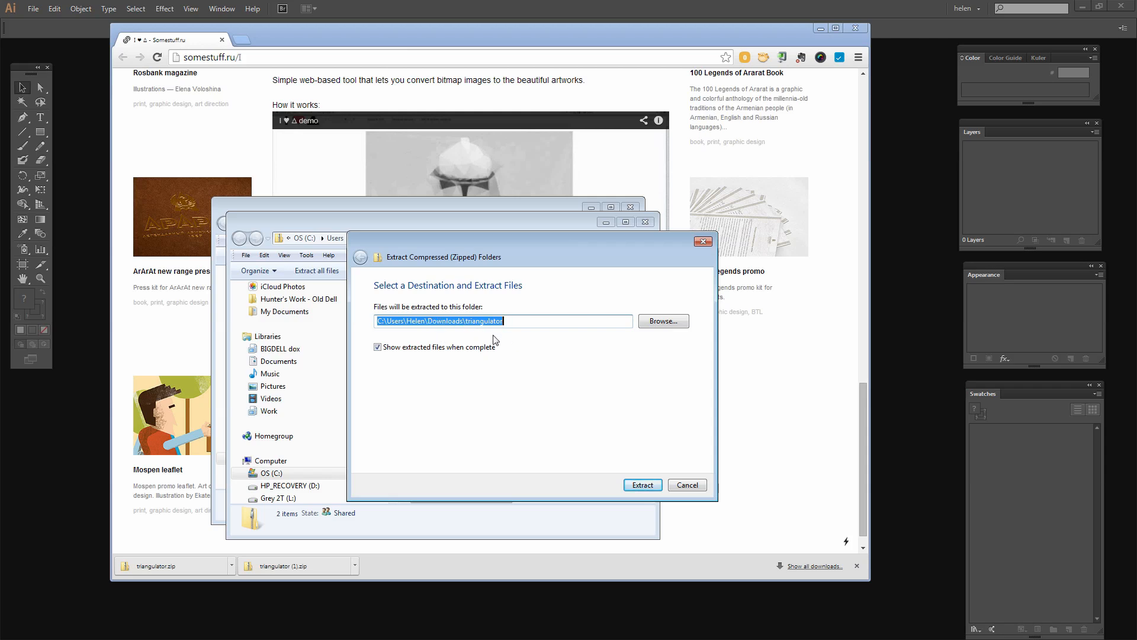
left_click(639, 485)
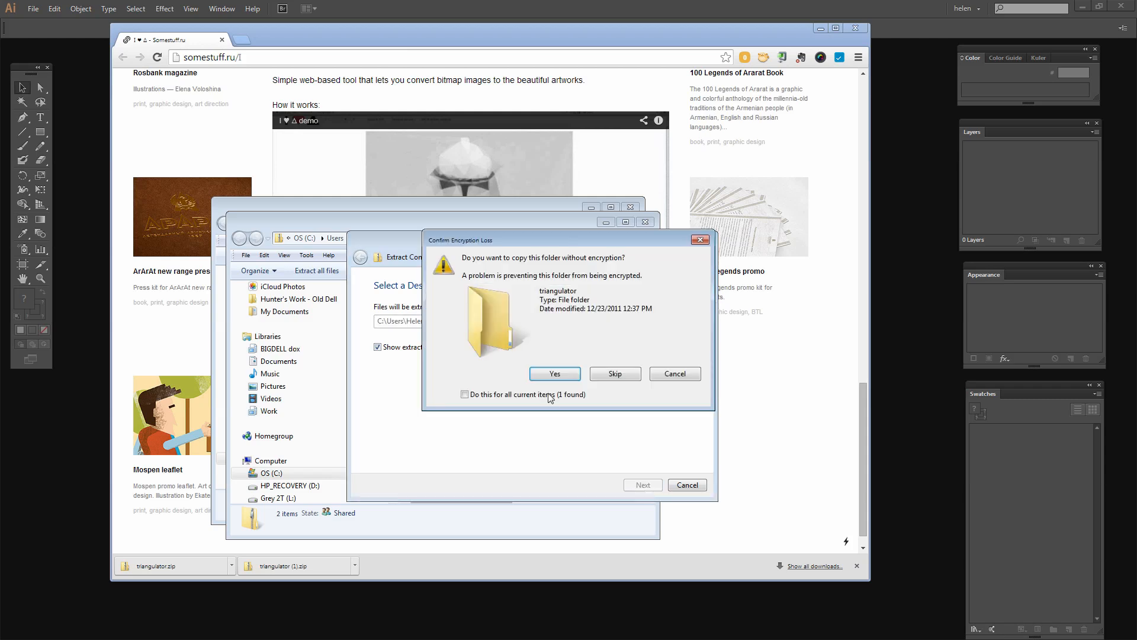
left_click(465, 394)
left_click(555, 373)
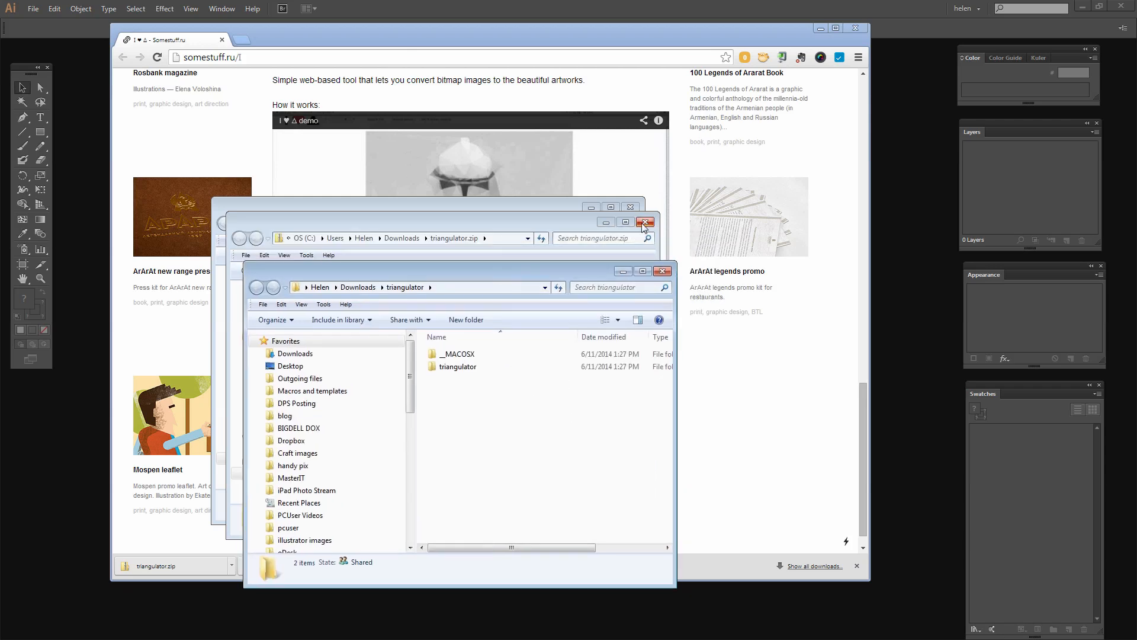
Open index.html from the inner triangulator folder of the extracted files in the browser
left_click_drag(420, 271, 375, 133)
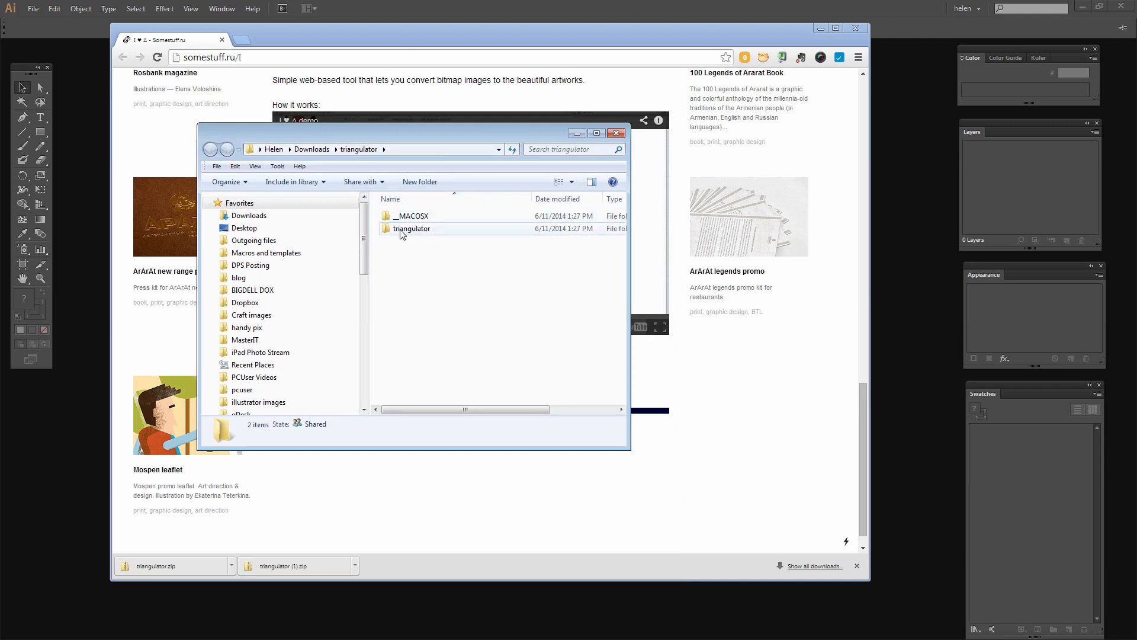
mouse_move(409, 235)
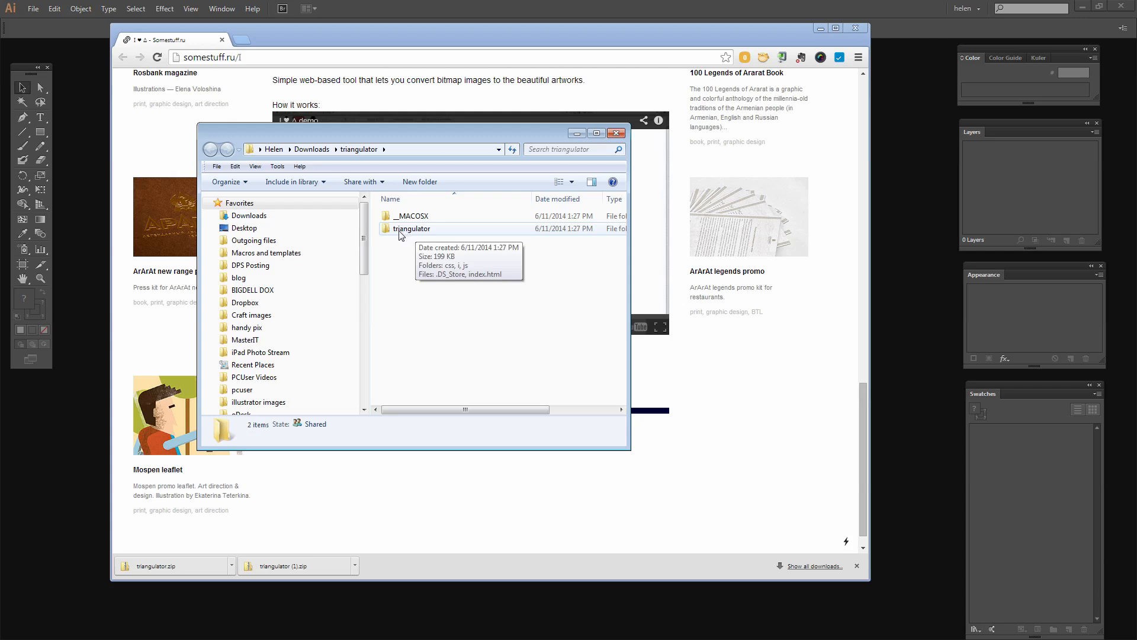
double_click(392, 231)
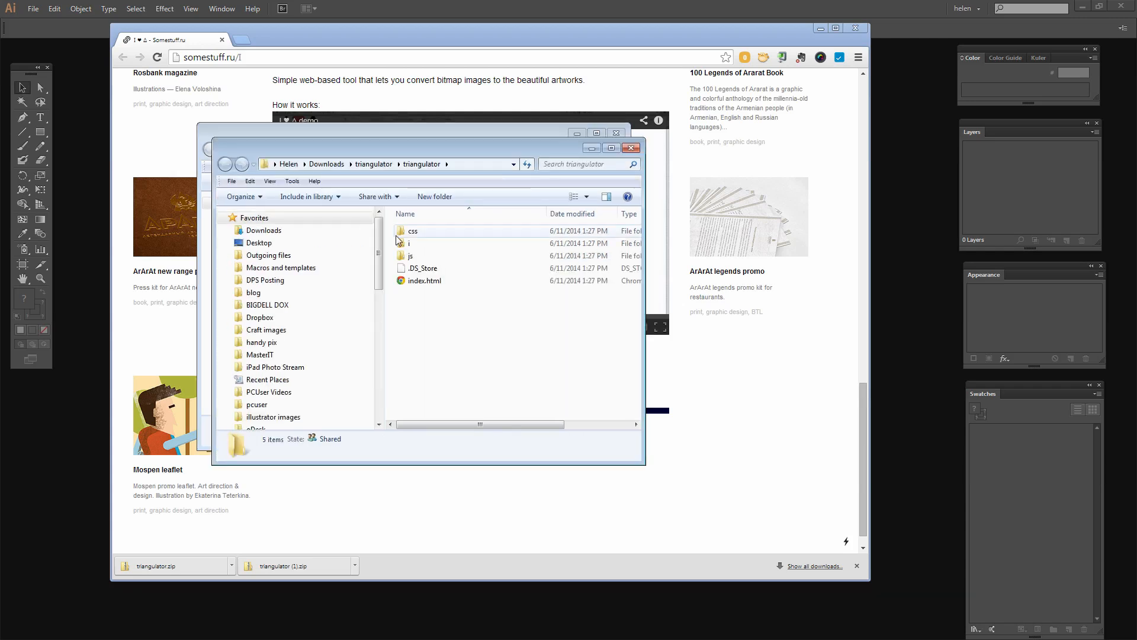
double_click(422, 281)
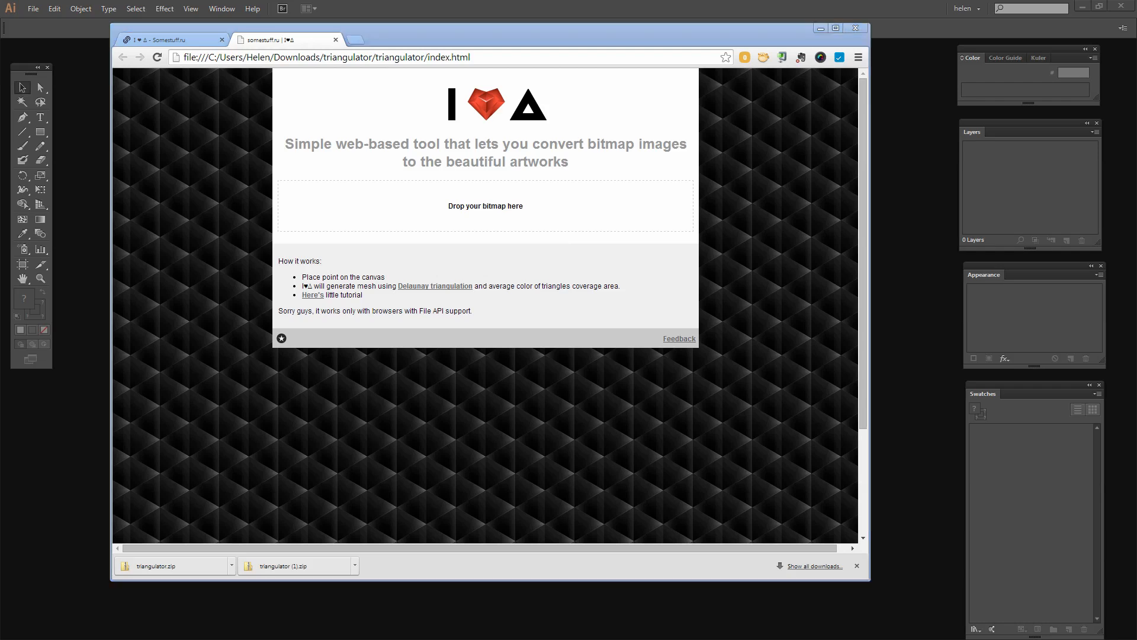
Load the yellow flower photo into the triangulator page and set the page zoom to 33% so the whole image fits
left_click_drag(3, 308, 491, 207)
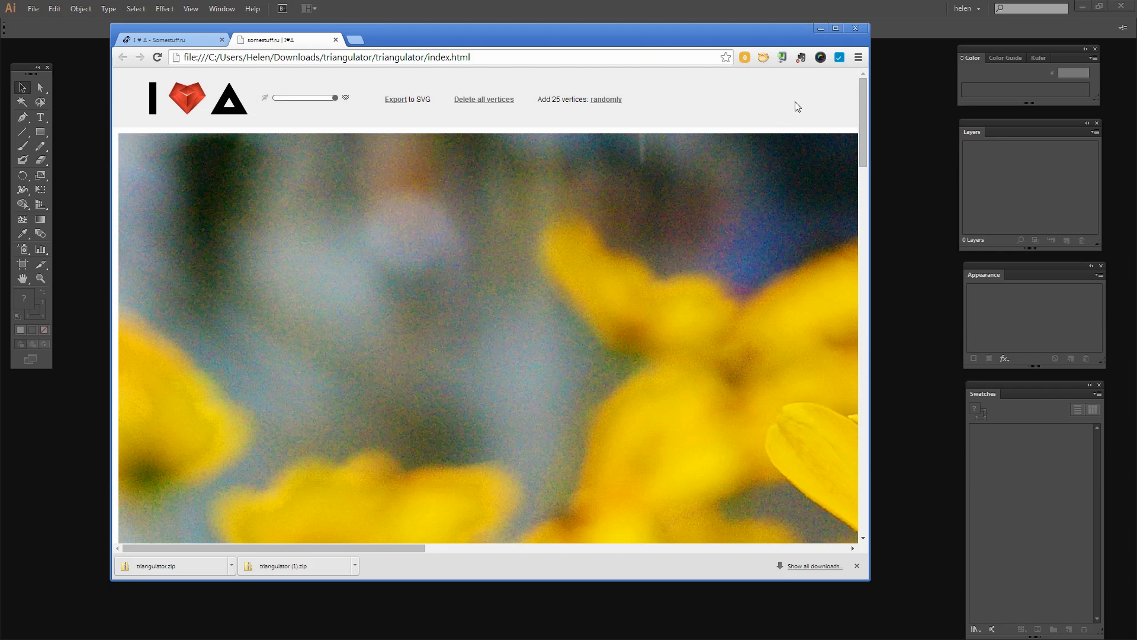
left_click(859, 57)
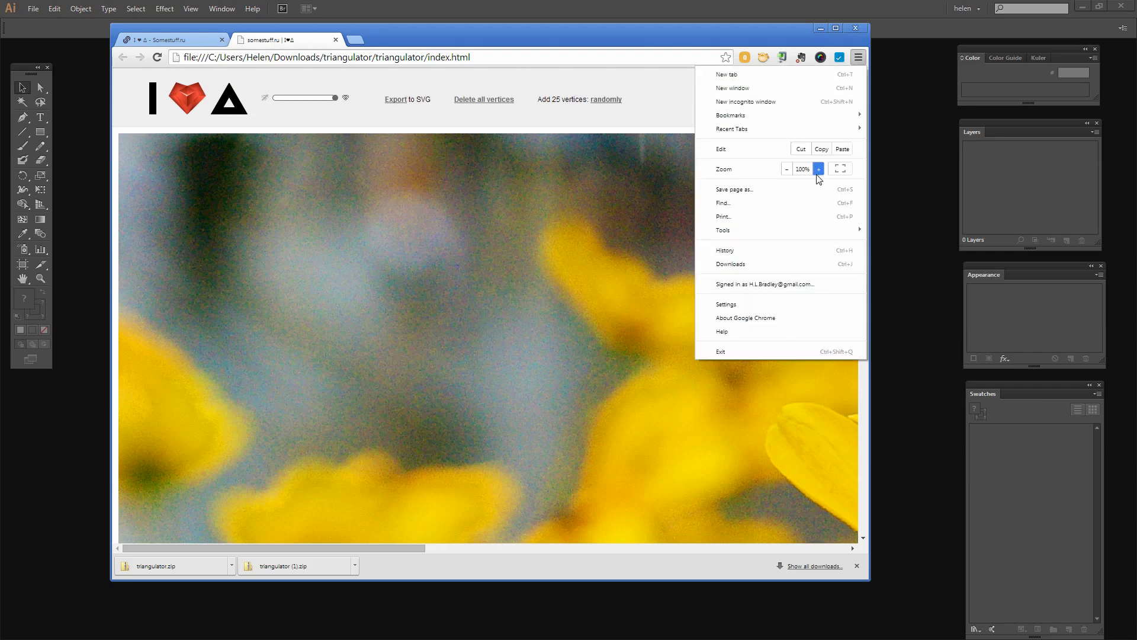
left_click(788, 170)
left_click(819, 169)
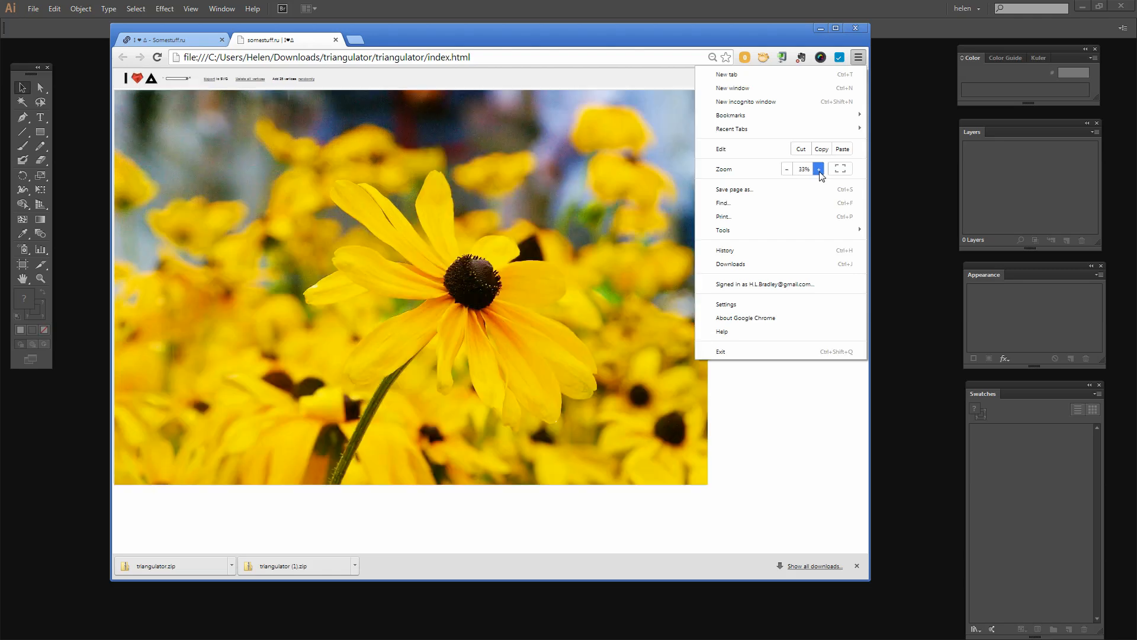
left_click(819, 169)
left_click(787, 170)
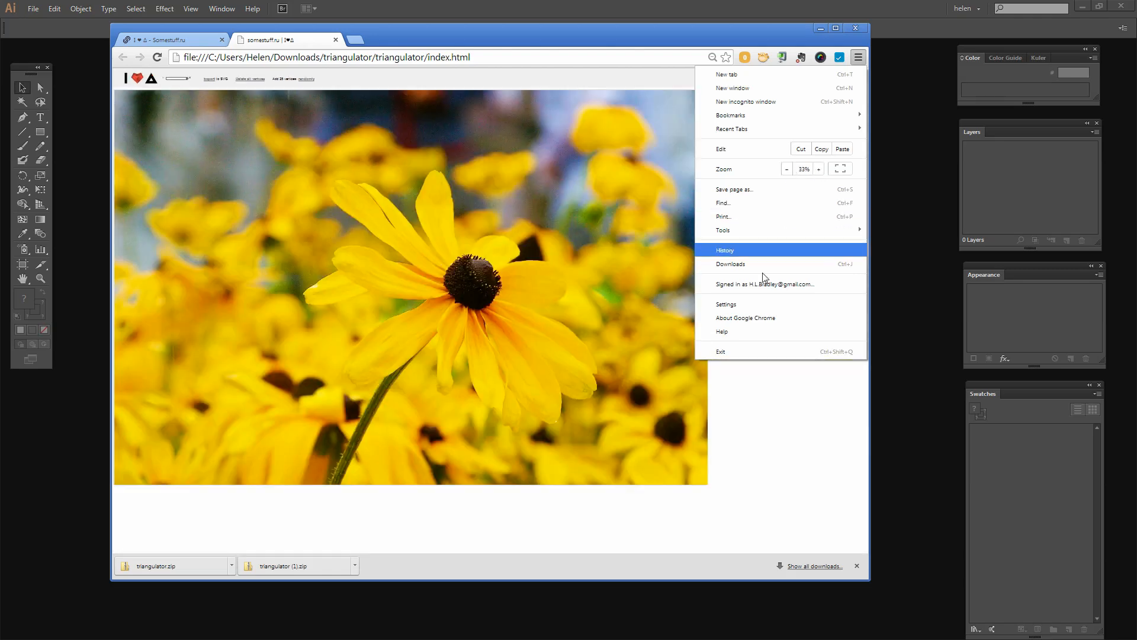
left_click(767, 506)
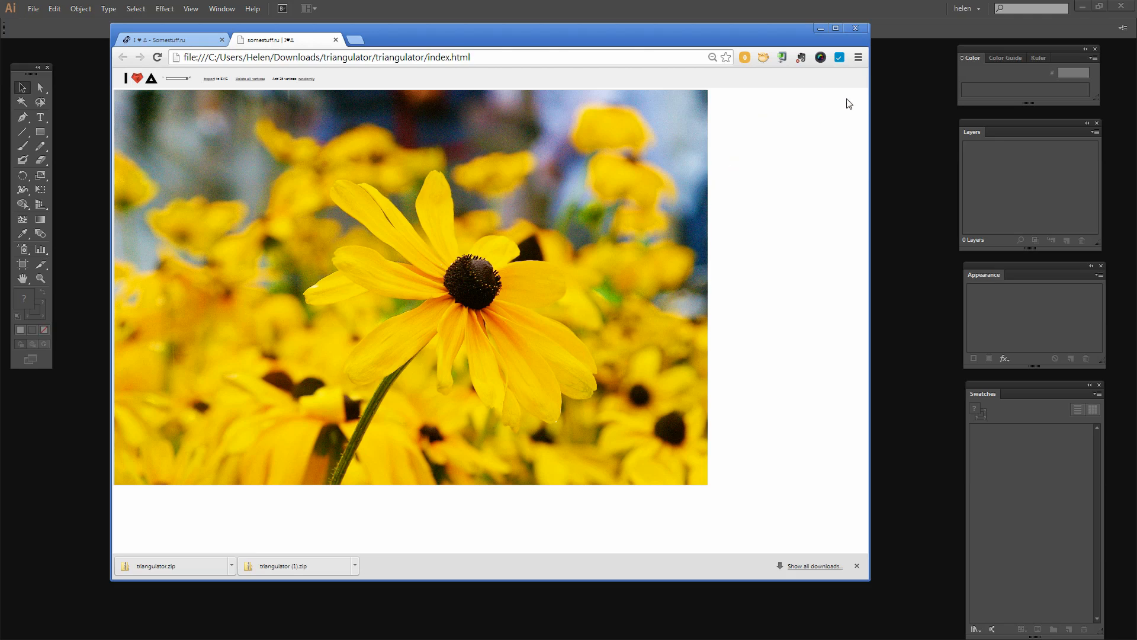
left_click(857, 58)
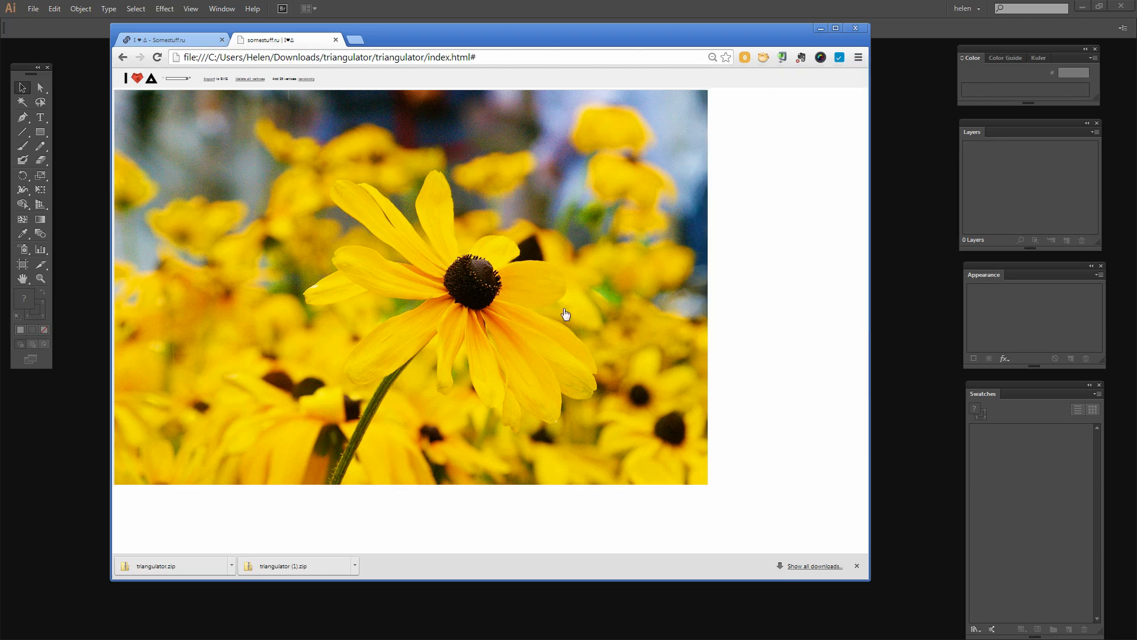
Add 25 random vertices to the flower photo and place five more by hand inside the mesh
left_click(306, 80)
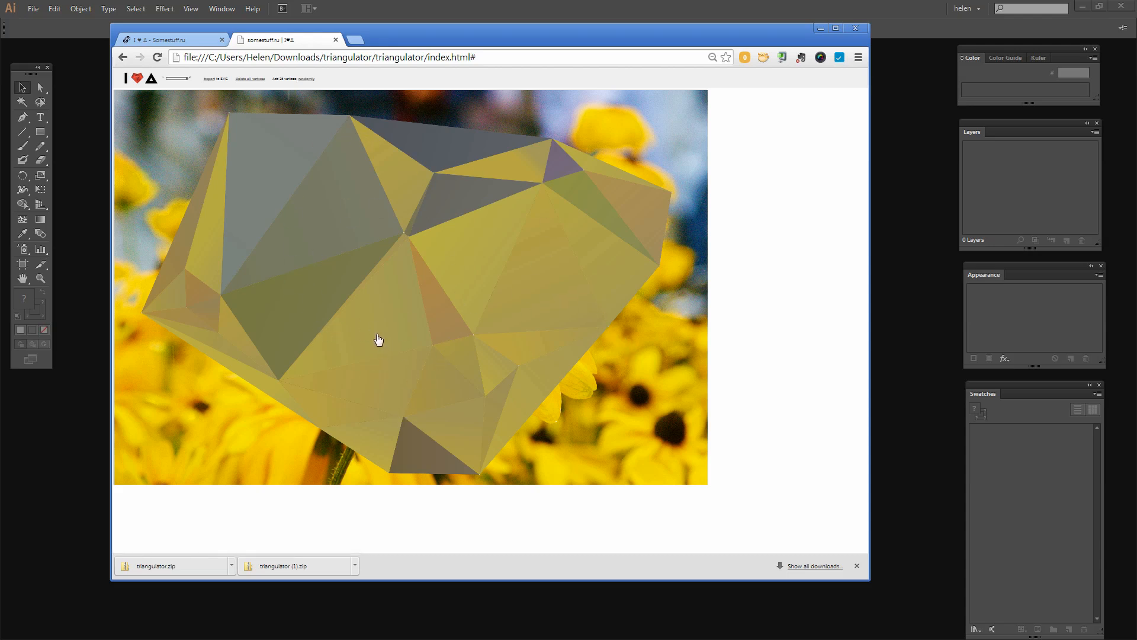
left_click(372, 314)
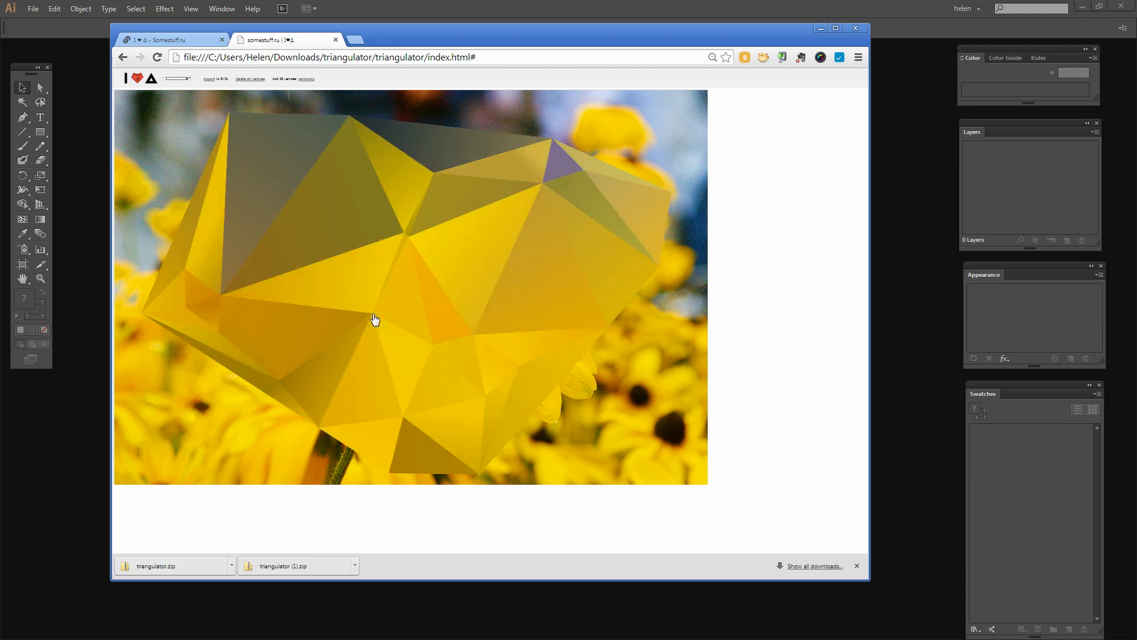
left_click(326, 214)
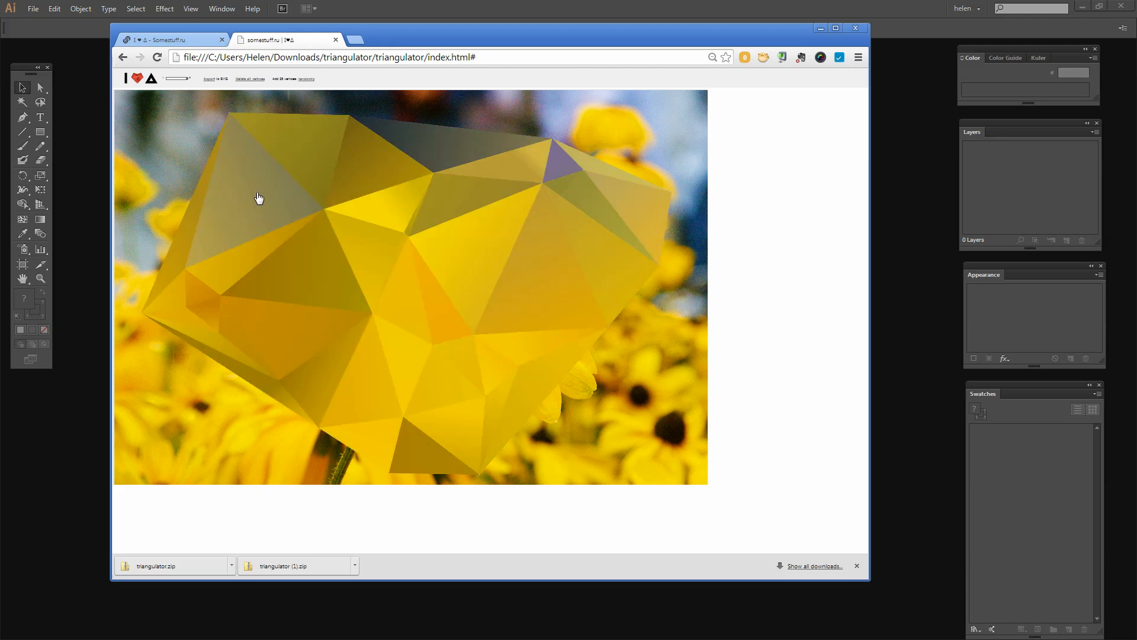
left_click(239, 200)
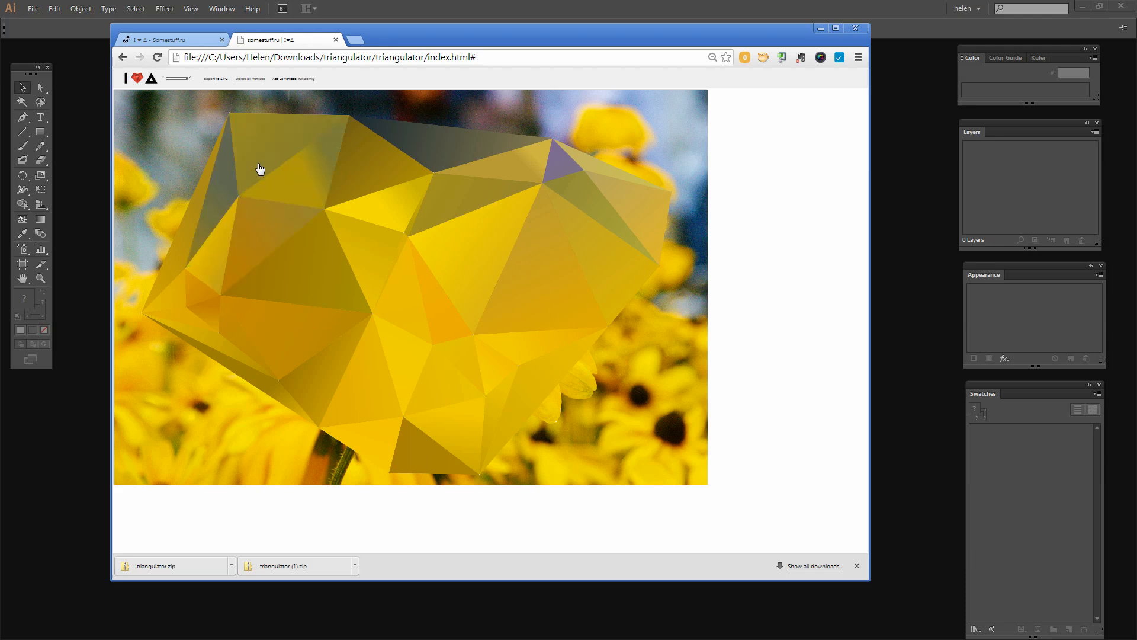
left_click(444, 146)
left_click(477, 262)
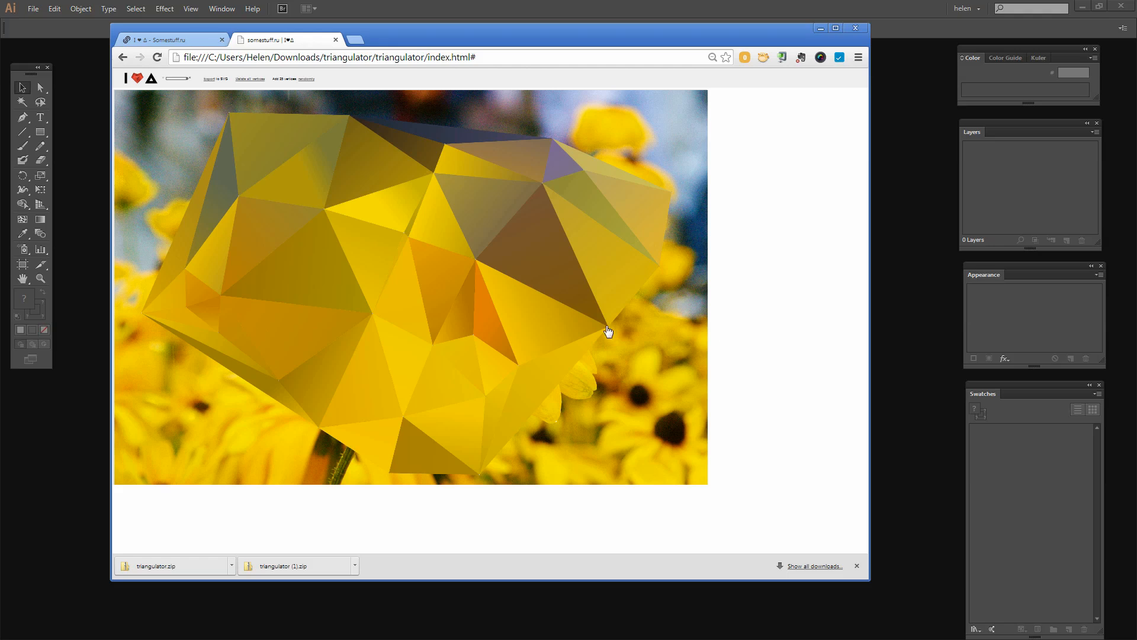
Extend the mesh with vertices near the photo's bottom-right and top-right corners and along its upper edge
left_click(654, 362)
left_click_drag(673, 380, 691, 468)
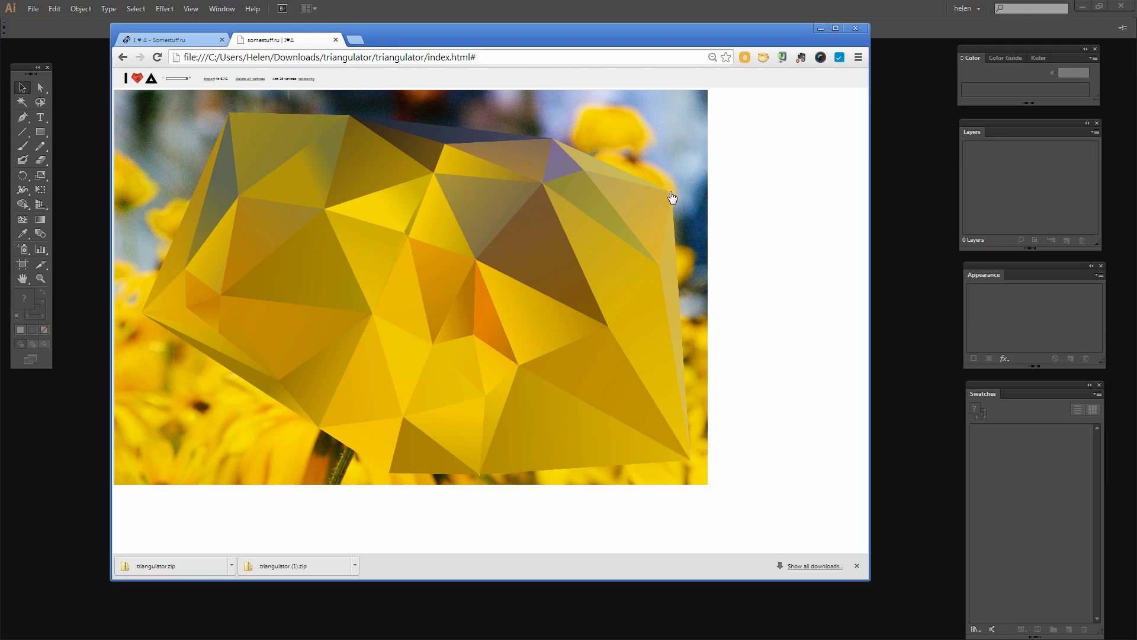
left_click_drag(671, 192, 708, 95)
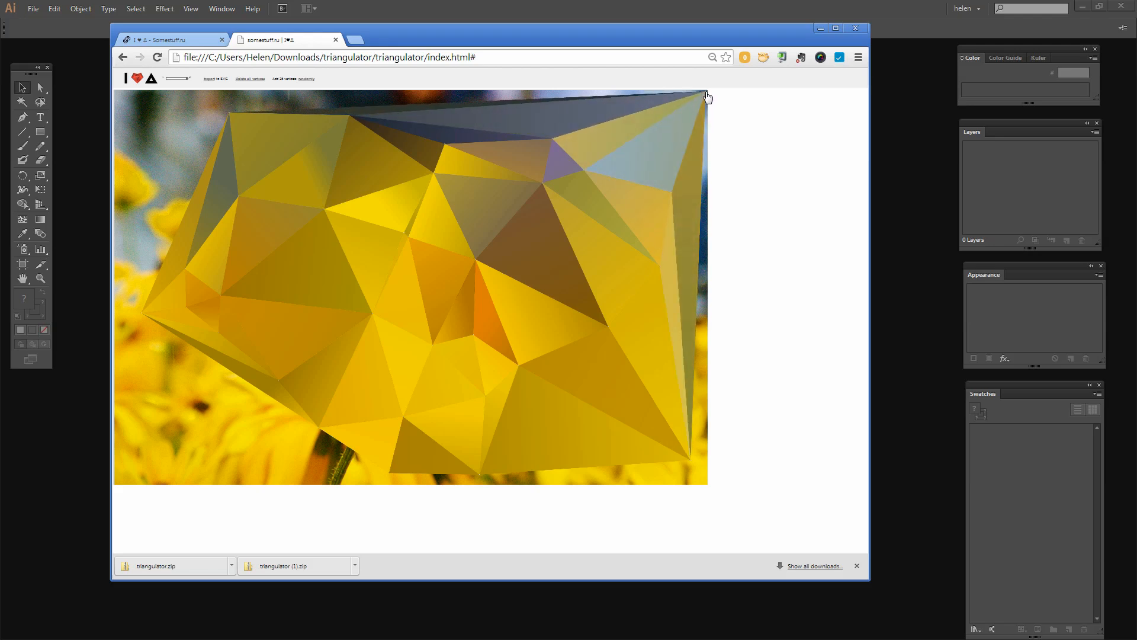
left_click(506, 116)
left_click_drag(226, 115, 203, 91)
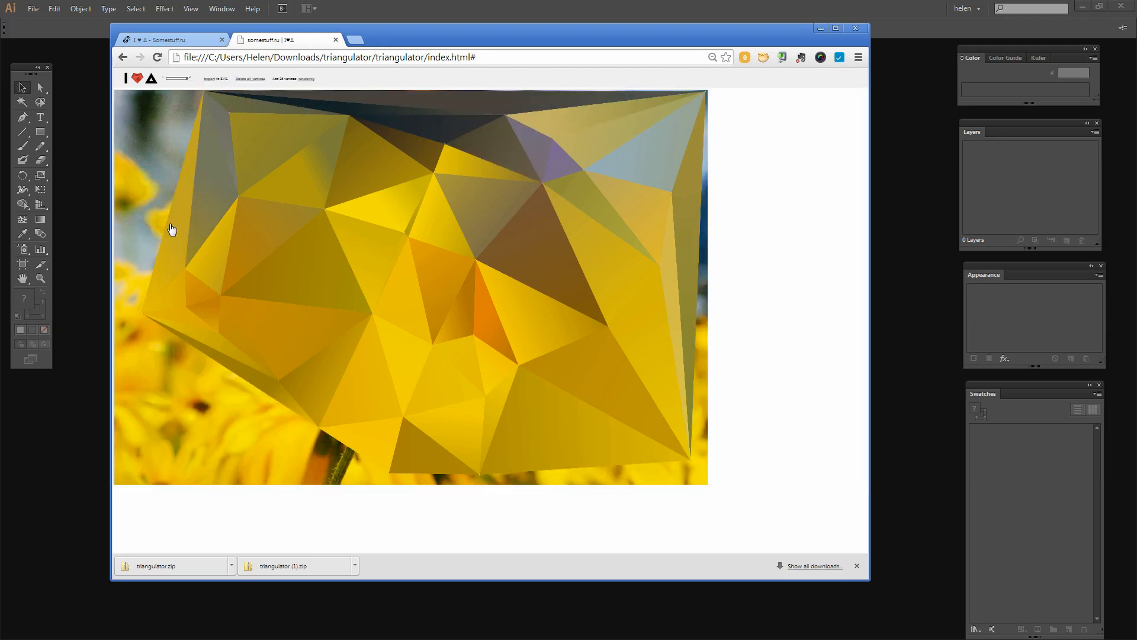
Extend the mesh to the photo's left edge with vertices at the top-left corner and down the side
left_click_drag(161, 226, 122, 214)
left_click_drag(160, 156, 122, 104)
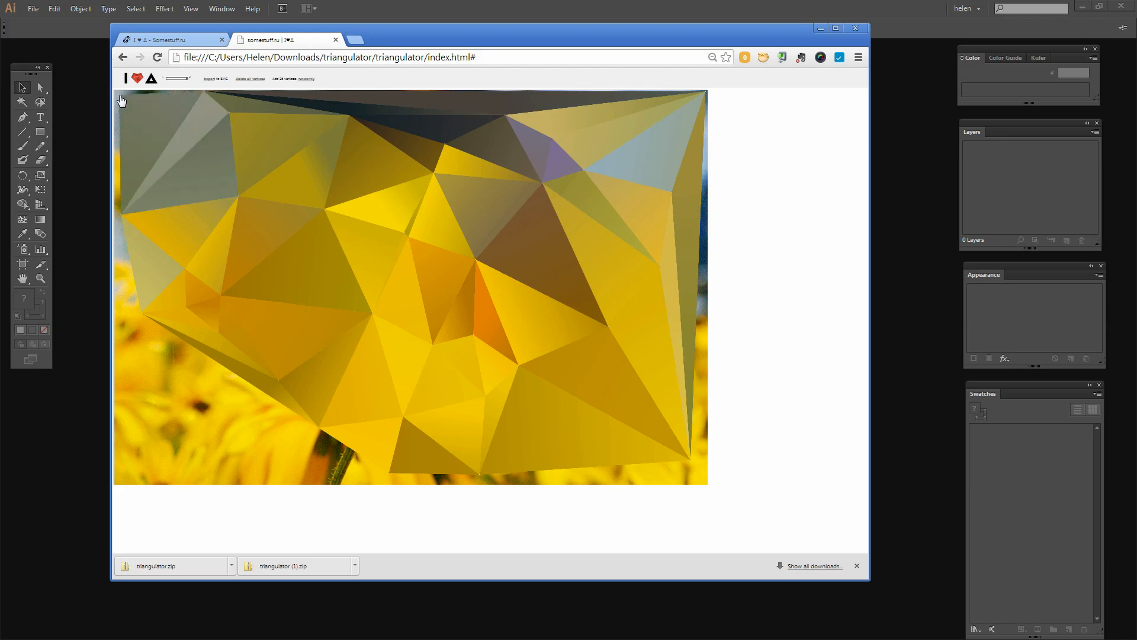
left_click_drag(146, 287, 113, 289)
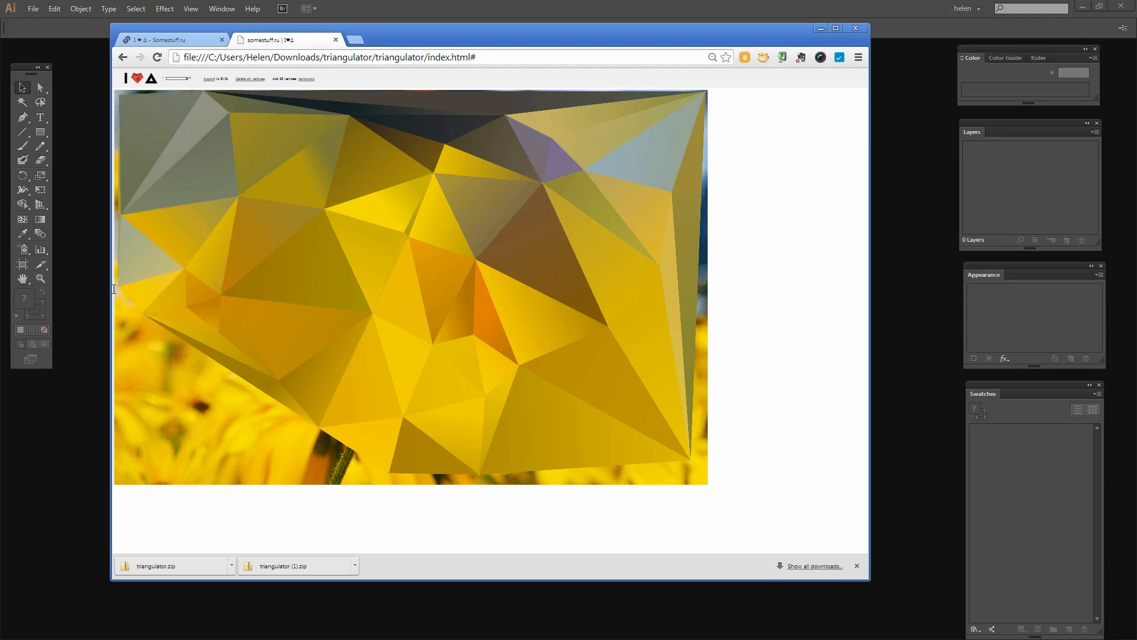
left_click_drag(148, 323, 119, 330)
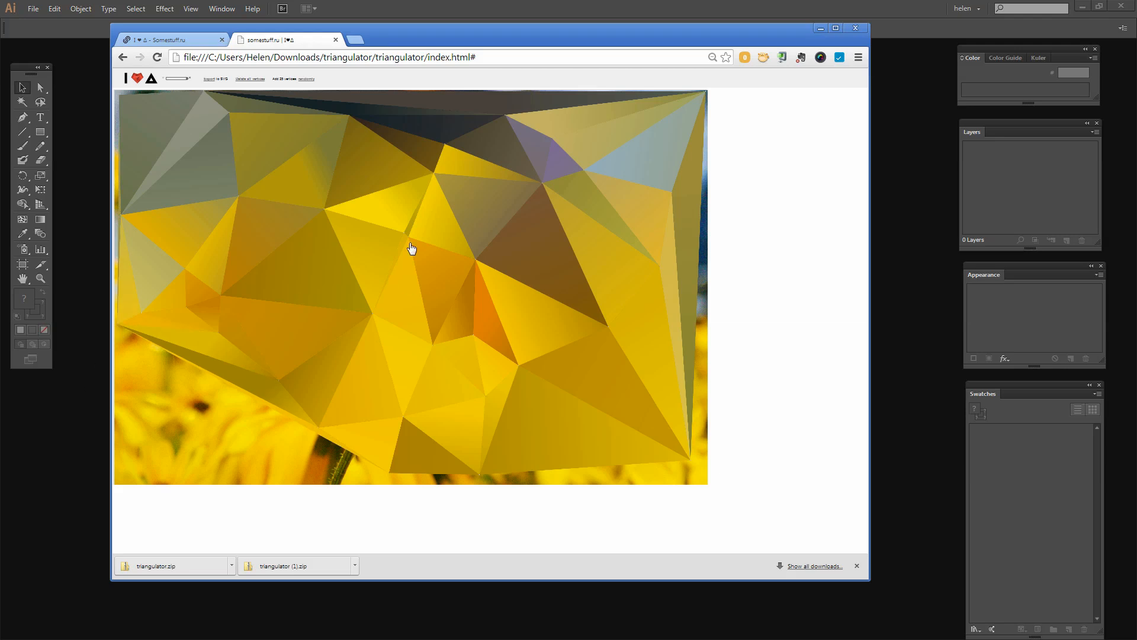
Add five more batches of 25 random vertices to refine the triangle mesh
left_click(307, 80)
left_click(307, 79)
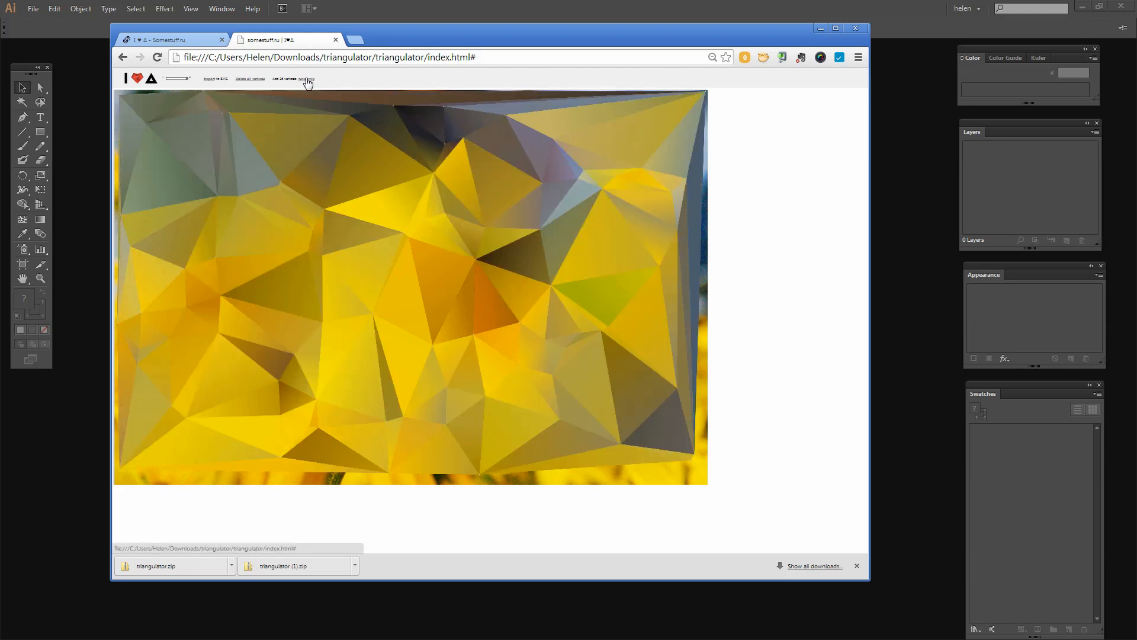
left_click(307, 79)
left_click(307, 79)
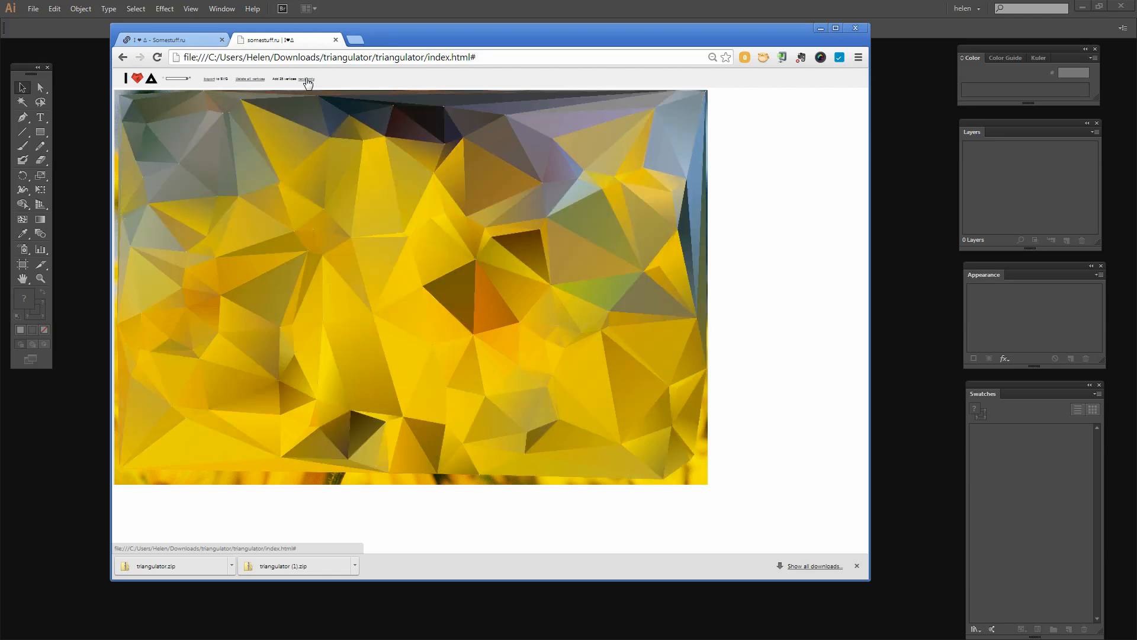
left_click(307, 80)
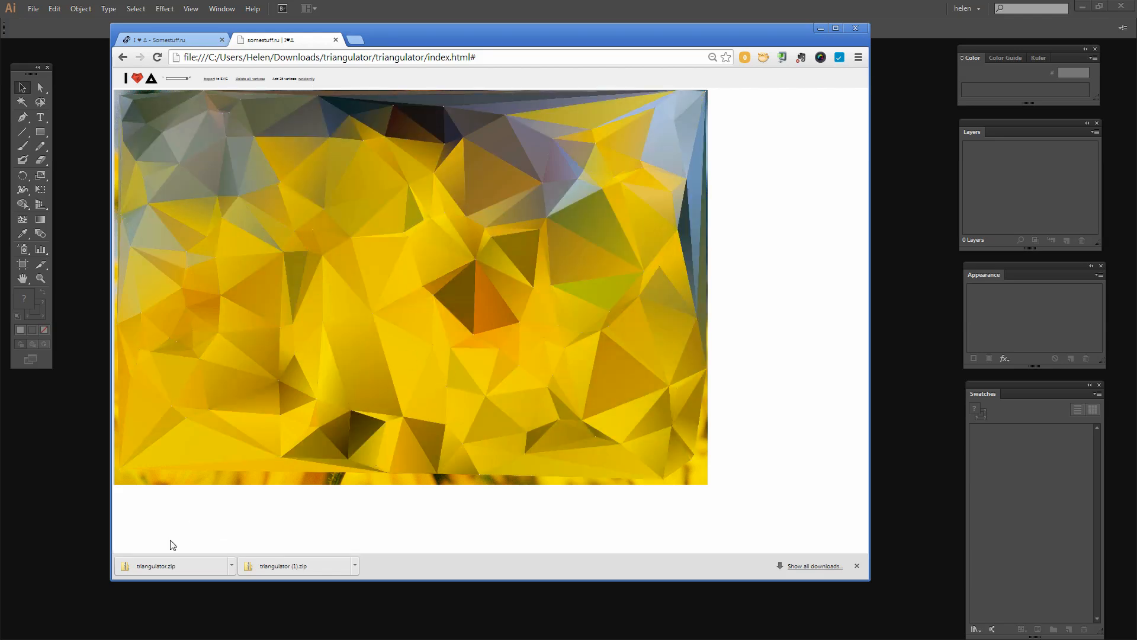
Place three vertices along the photo's bottom edge, left of the flower stem, to extend the mesh downward
left_click(264, 472)
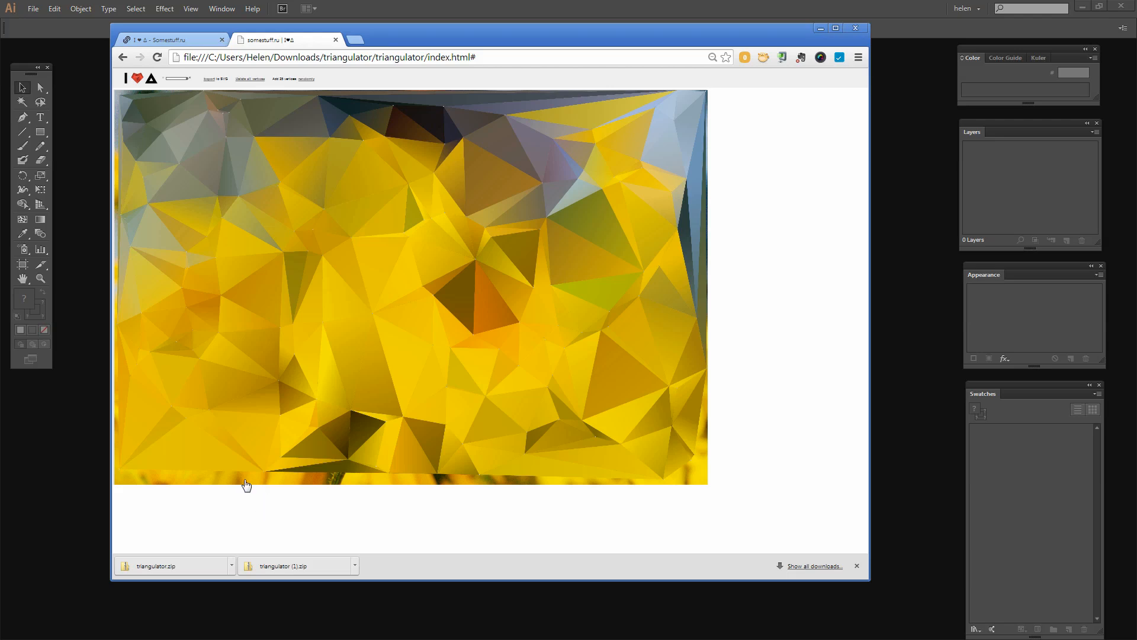
left_click(246, 483)
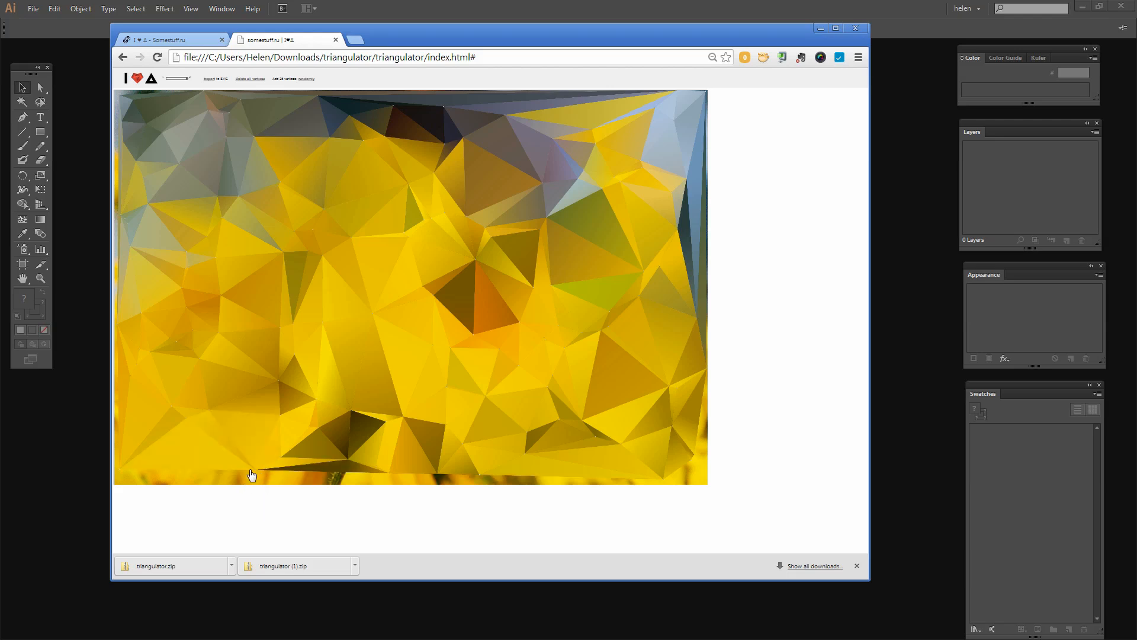
left_click(279, 483)
Place vertices around the flower's stem and lower-left petals, and two in its dark centre, to bring out detail
left_click(382, 375)
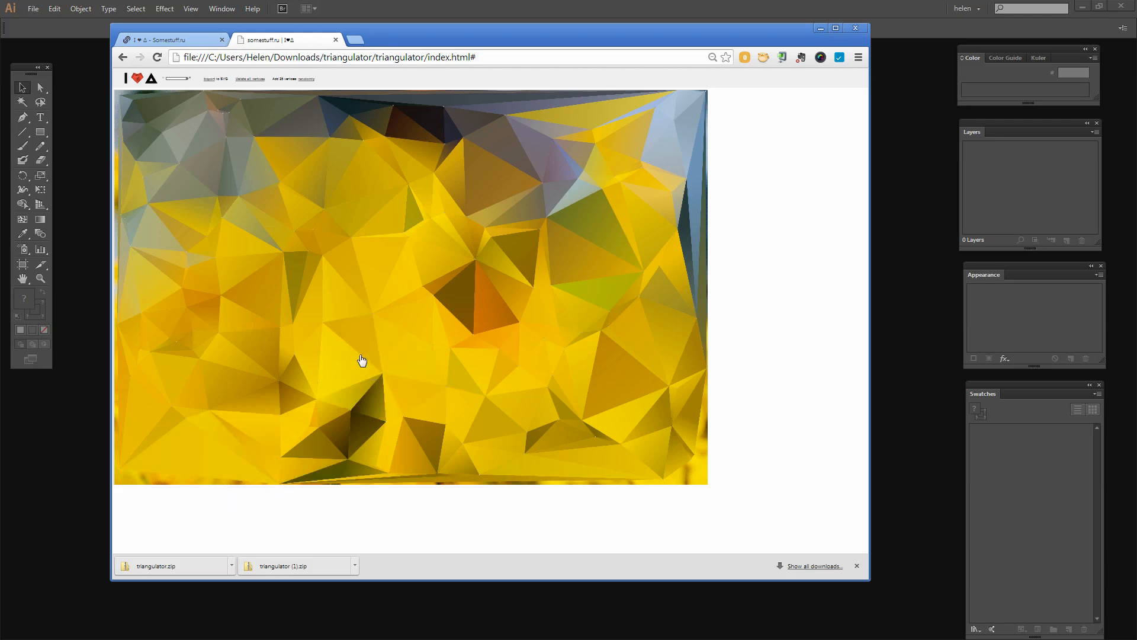
left_click(360, 360)
left_click(339, 358)
left_click(386, 343)
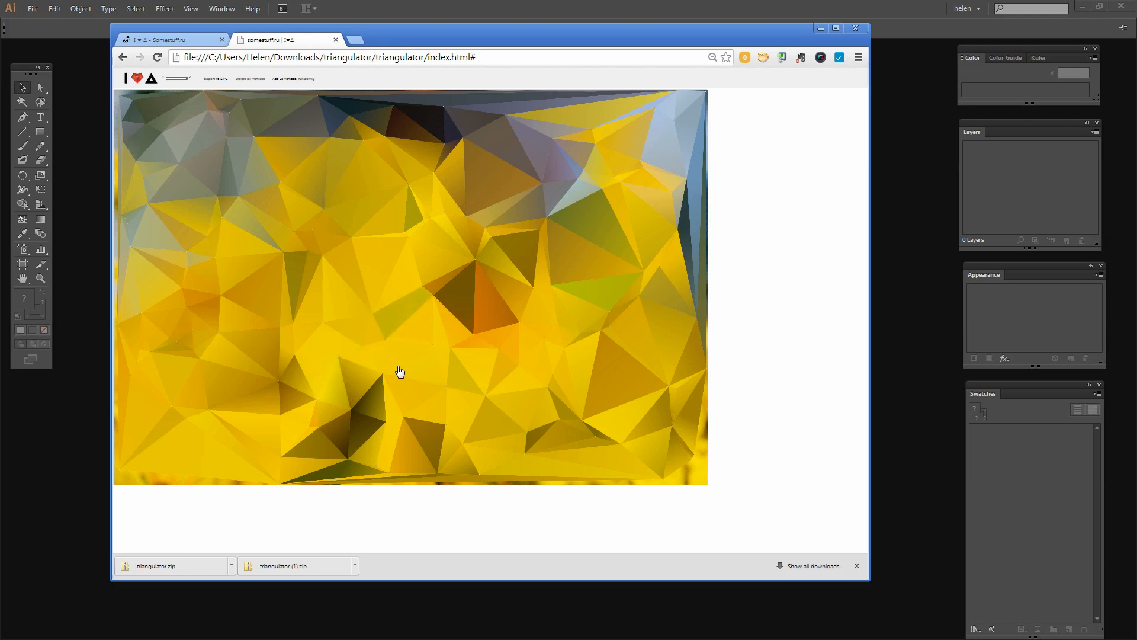
left_click(465, 303)
left_click(485, 303)
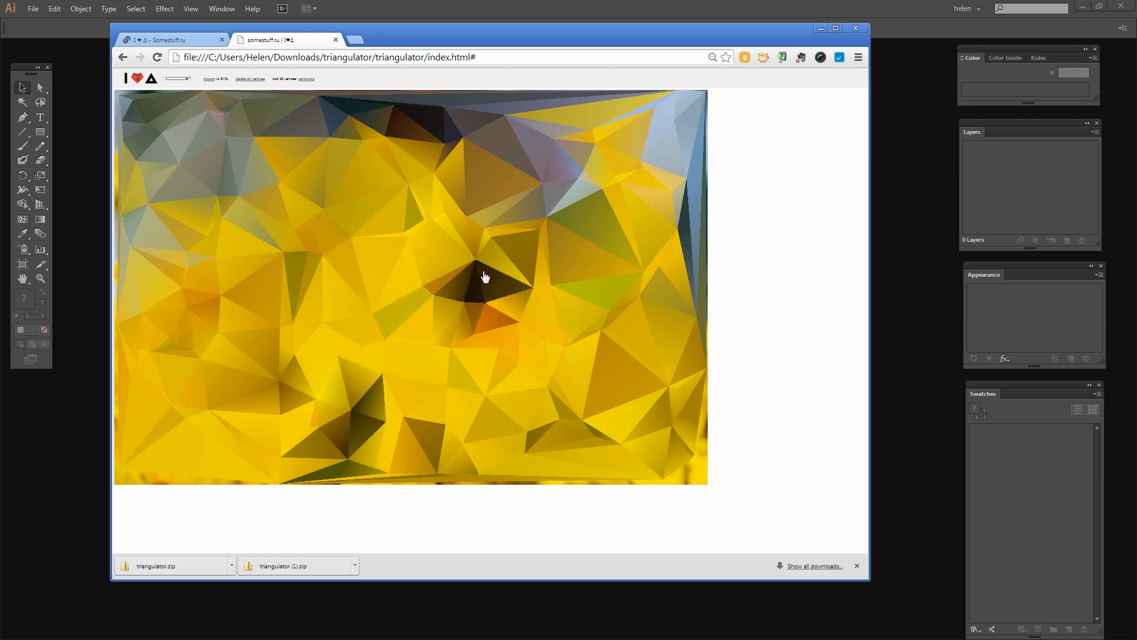
Place vertices beside the flower's dark centre and in a row across the petals to its left
left_click(486, 276)
left_click(443, 264)
left_click(404, 266)
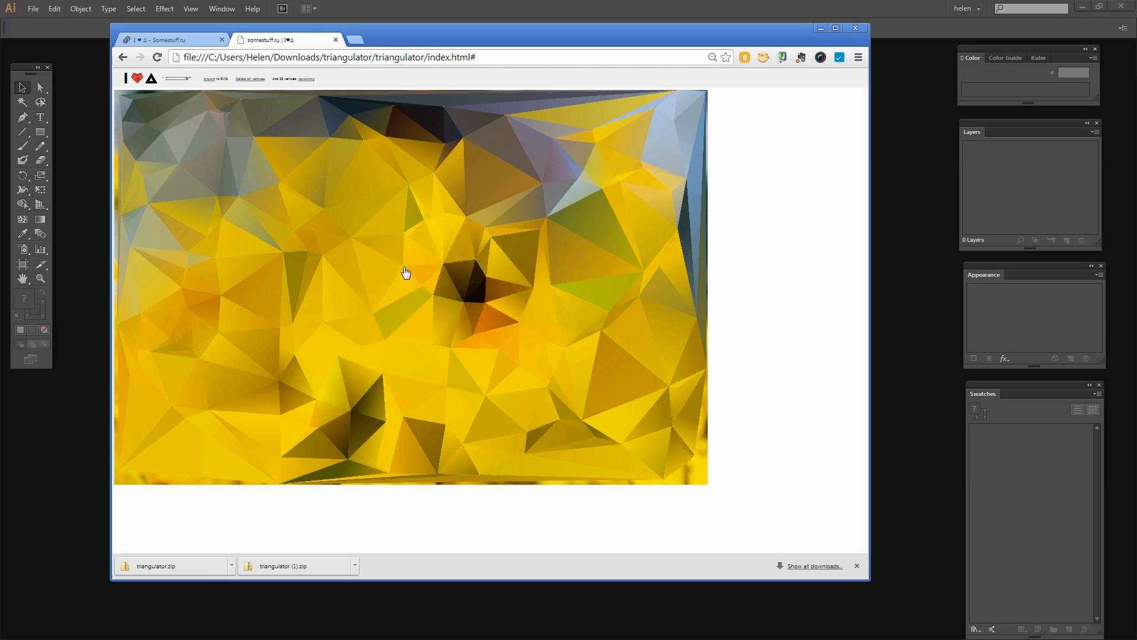
left_click(360, 271)
left_click(333, 276)
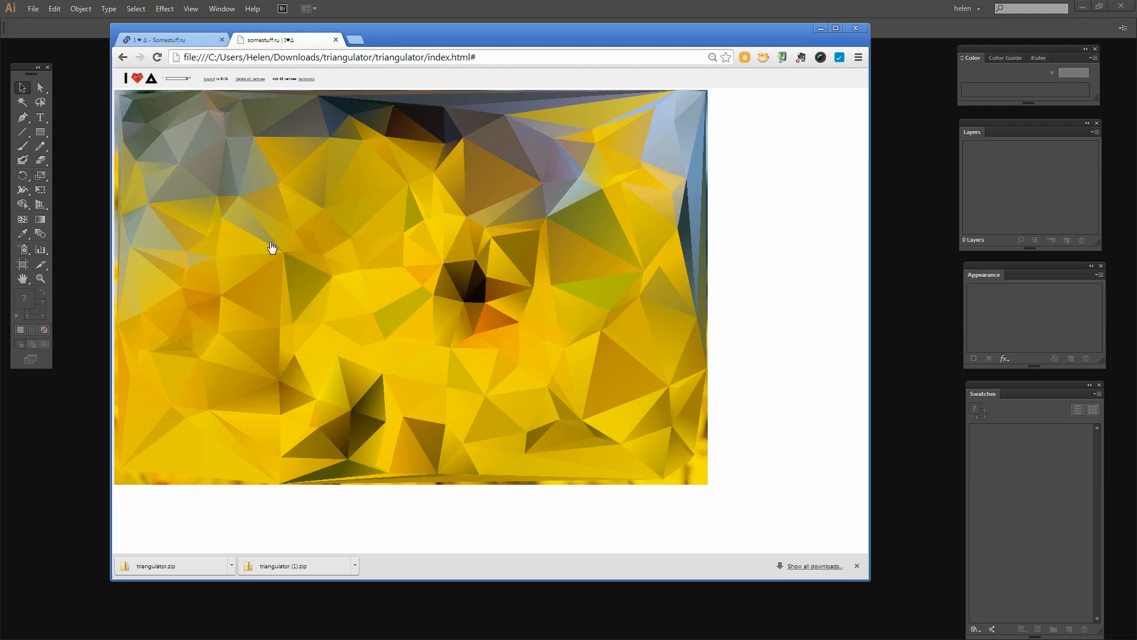
left_click(263, 245)
Add vertices above and right of the dark centre, toward the photo's right edge, plus one in the upper-left petals
left_click(502, 172)
left_click(580, 200)
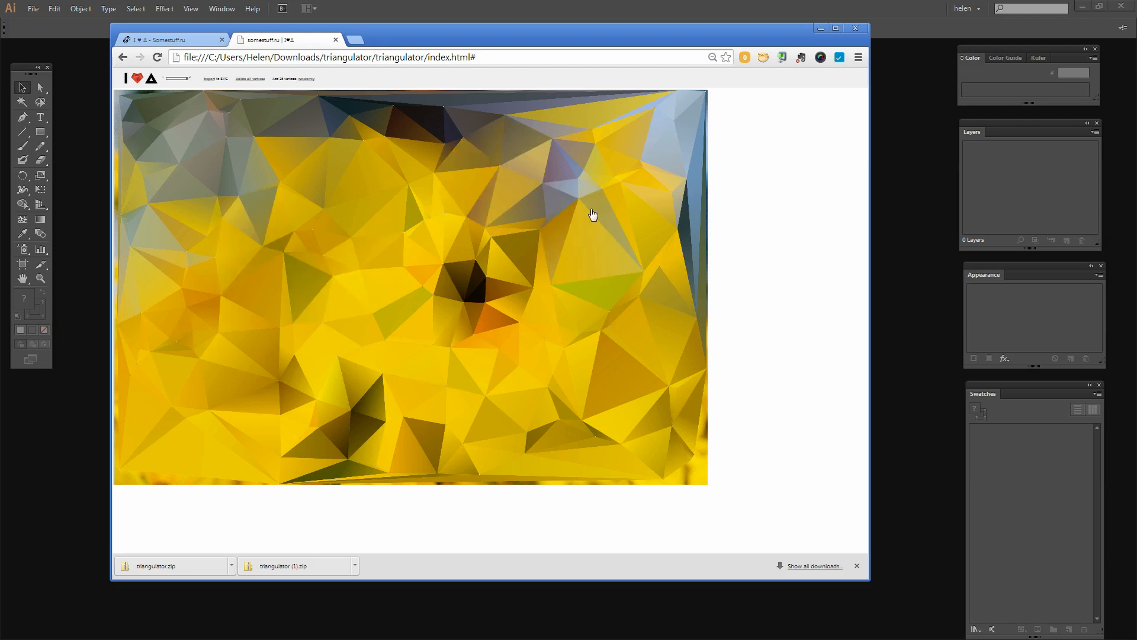
left_click(650, 306)
left_click(692, 211)
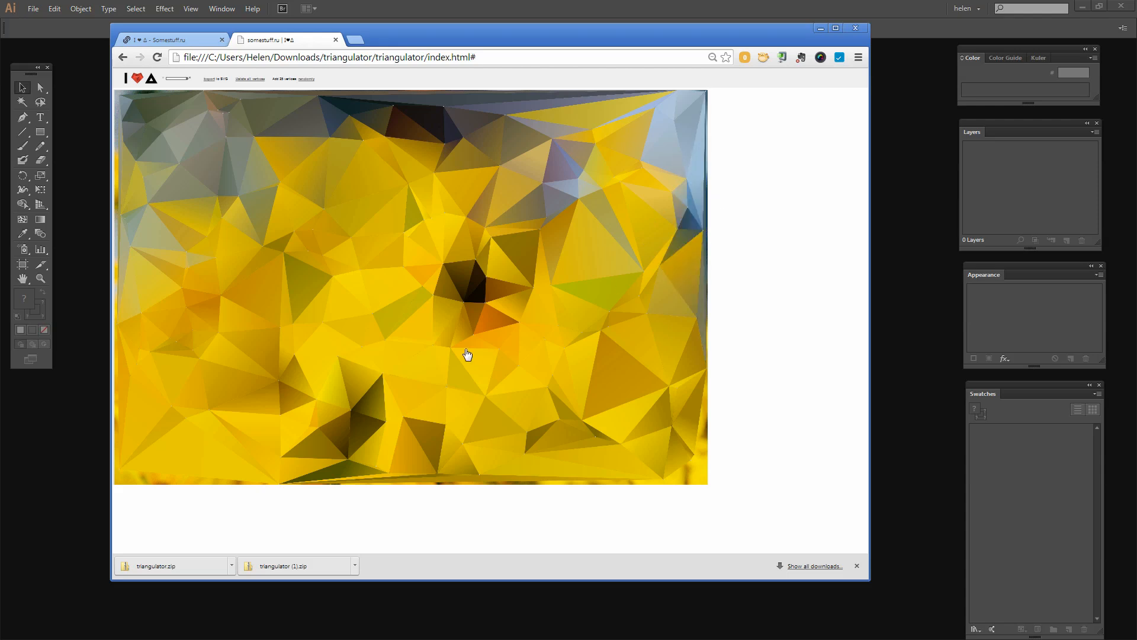
left_click(163, 240)
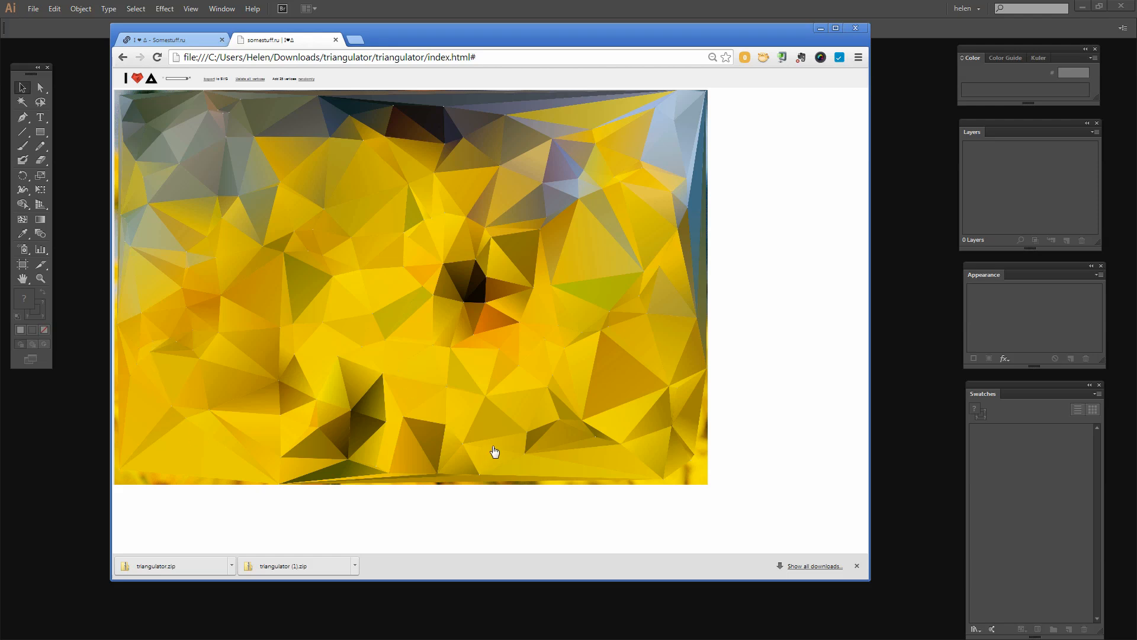
Place two vertices along the bottom edge right of the stem, and one in the petals on each side of the centre
left_click(464, 484)
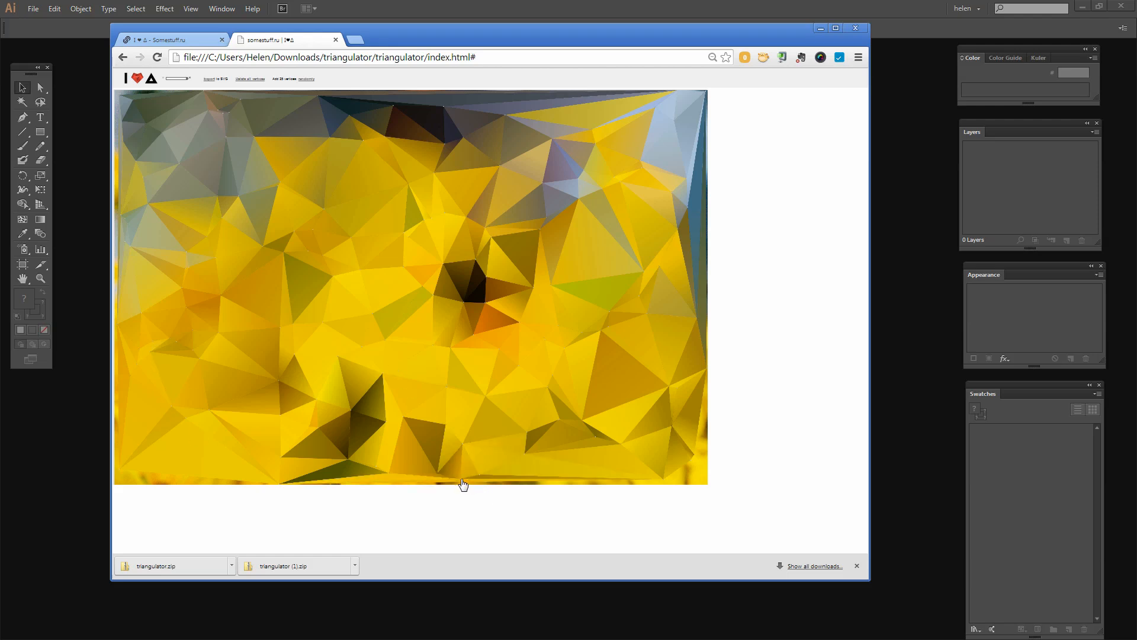
left_click(553, 485)
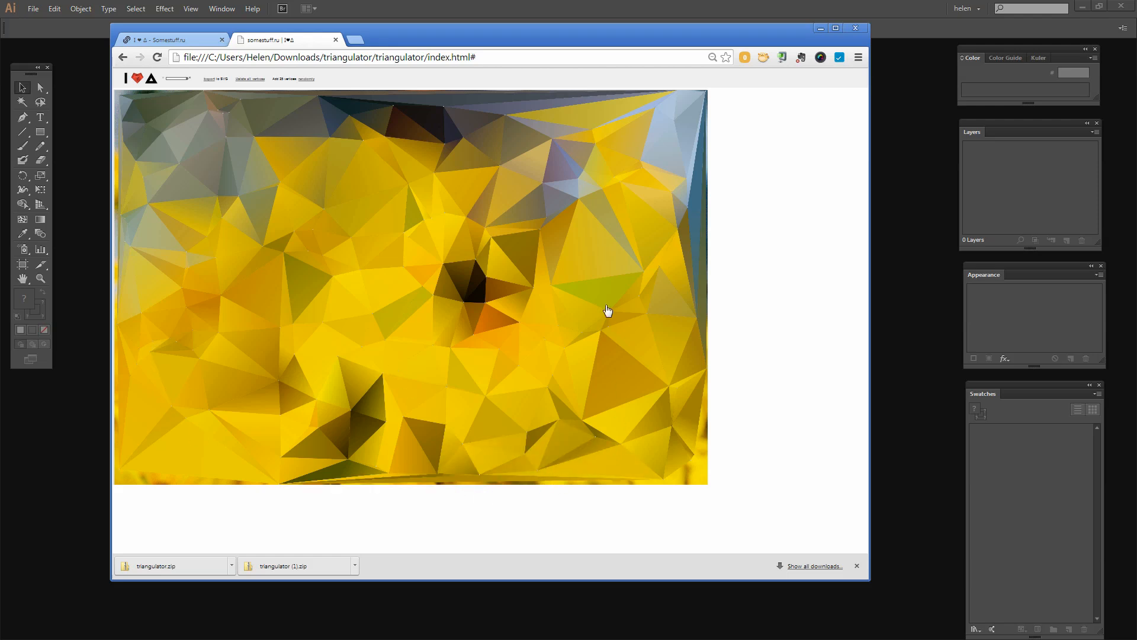
left_click(585, 253)
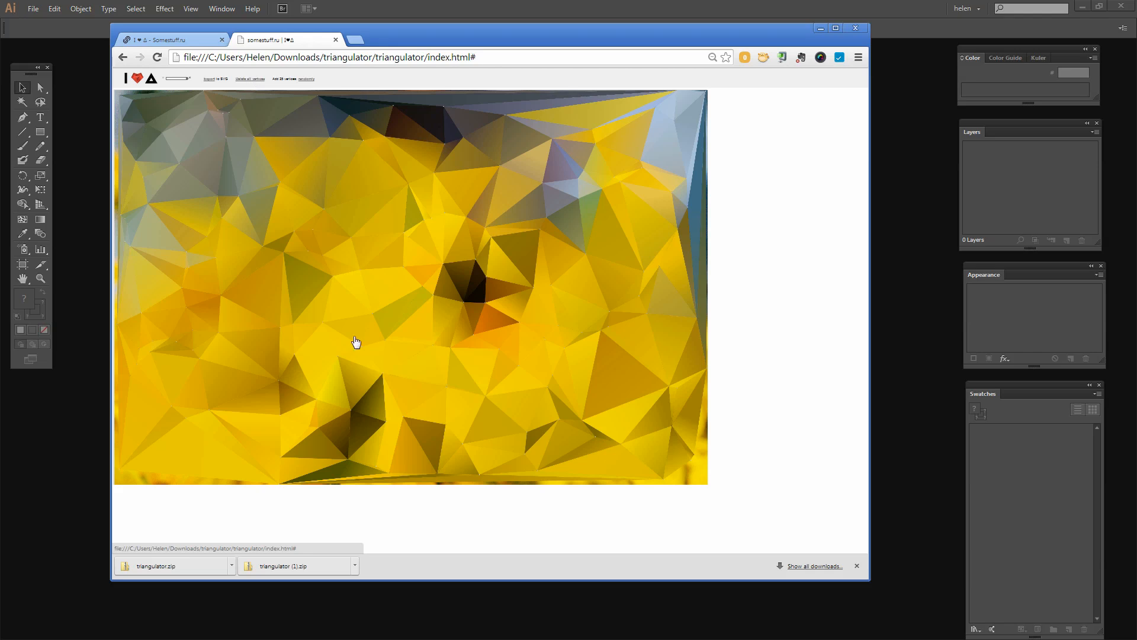
left_click(363, 228)
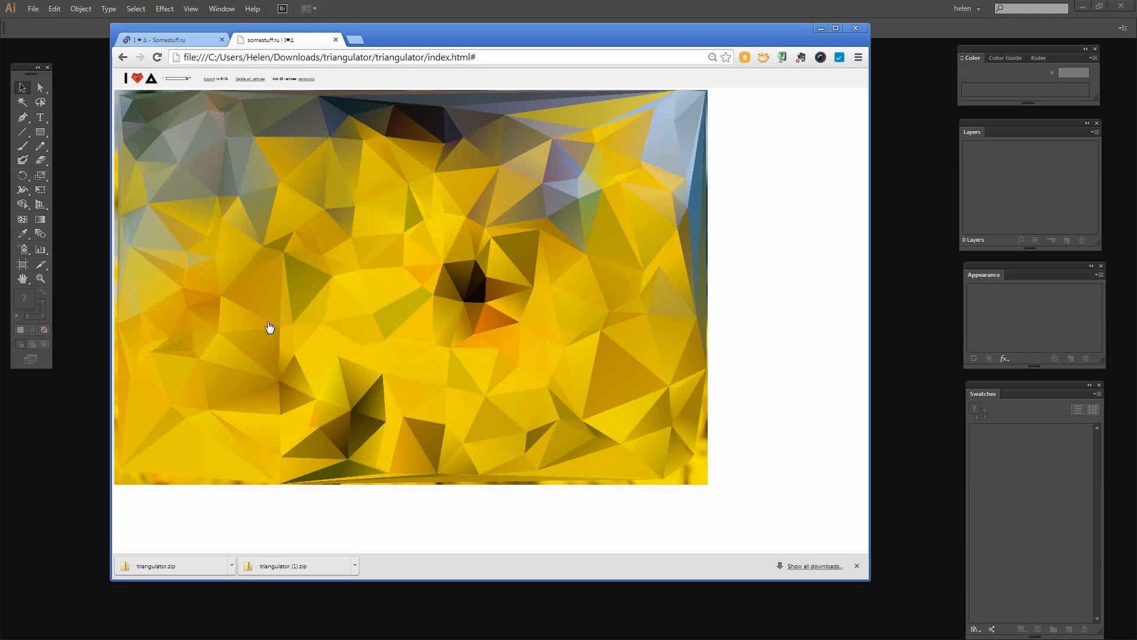
Add one vertex near the photo's lower-left corner and three down its right side to break up the large triangles
left_click(180, 454)
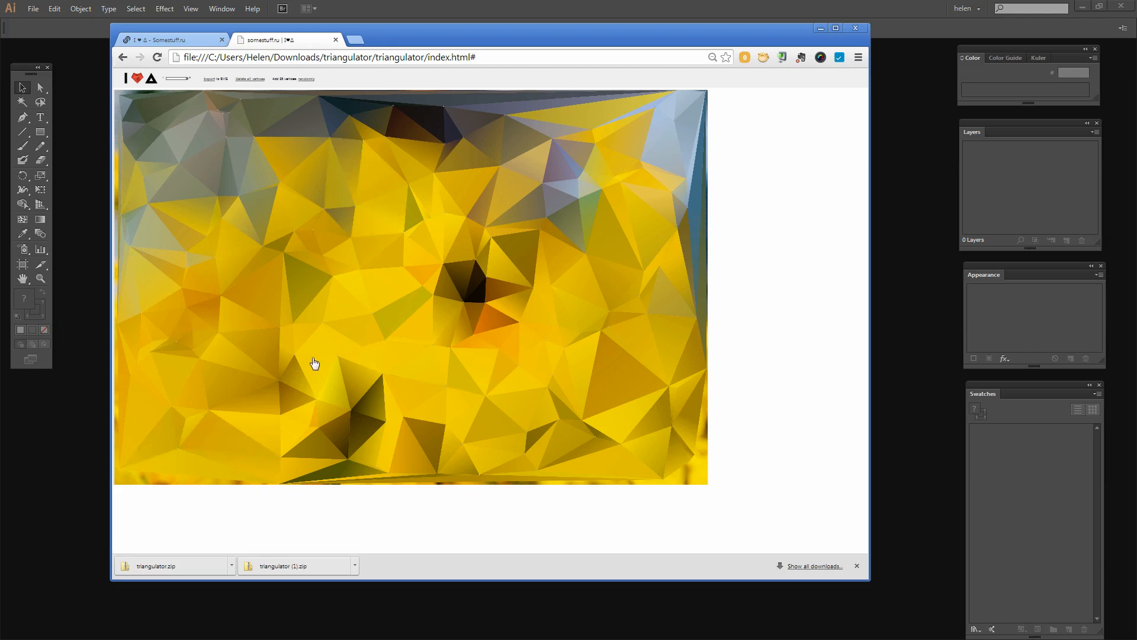
left_click(604, 373)
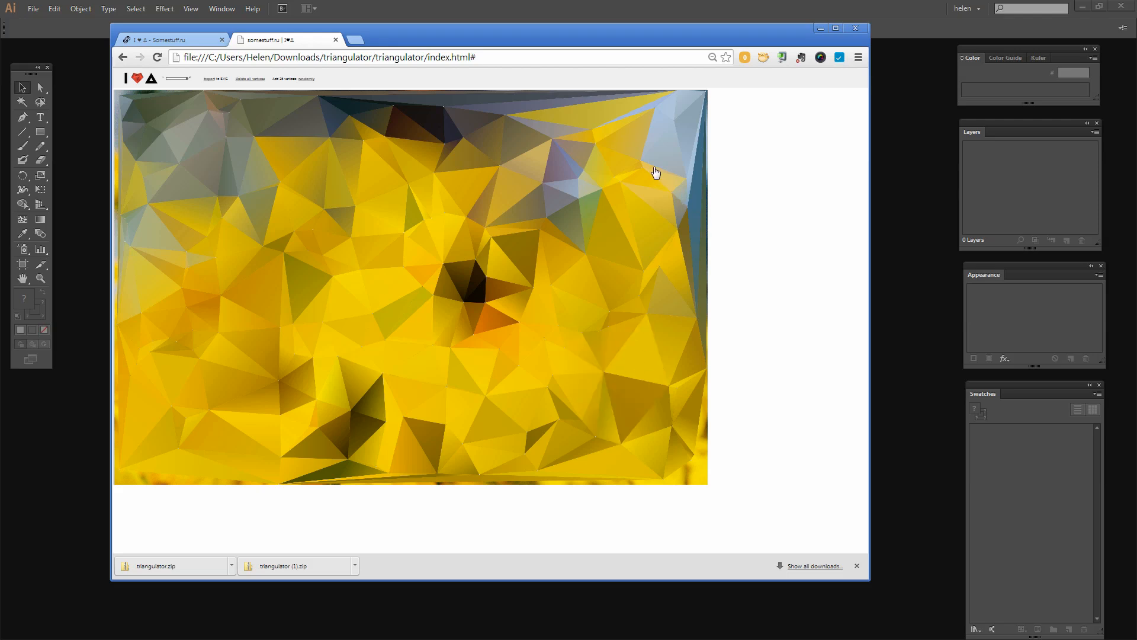
left_click(685, 214)
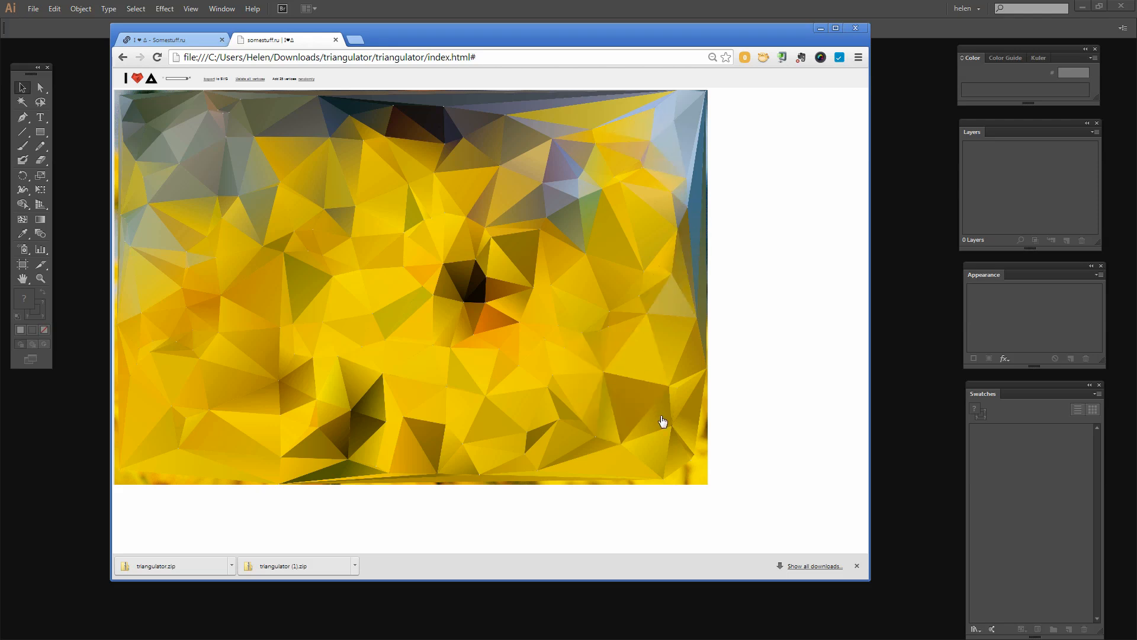
left_click(660, 418)
Refine the flower's dark centre with three vertices and add two more in the petals just left of it
left_click(477, 290)
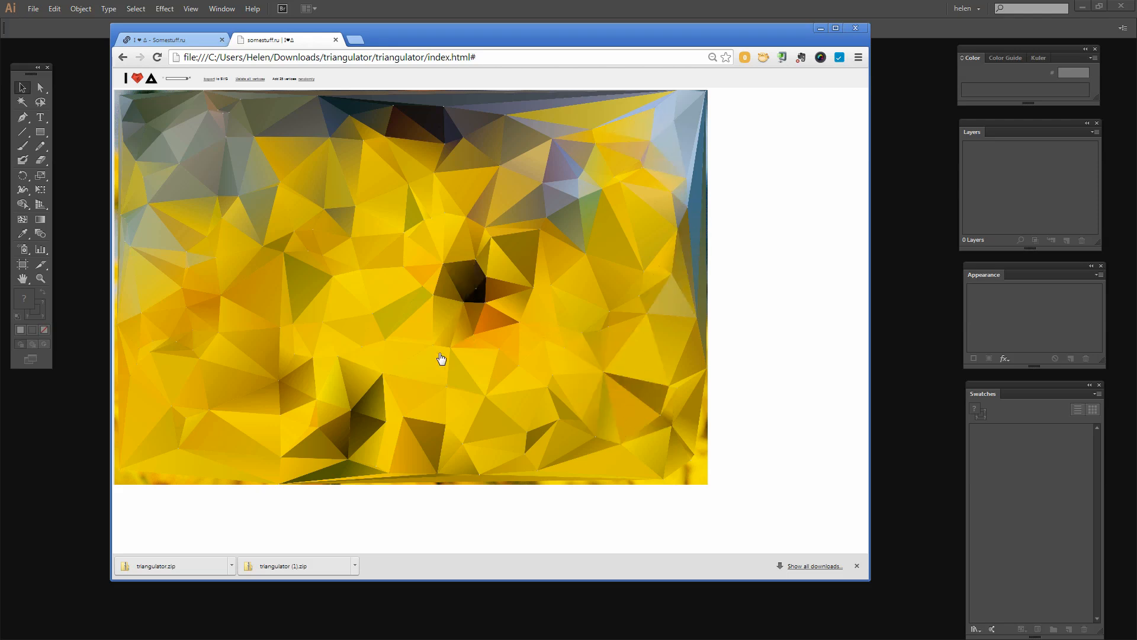
left_click(476, 298)
left_click(448, 286)
left_click(413, 319)
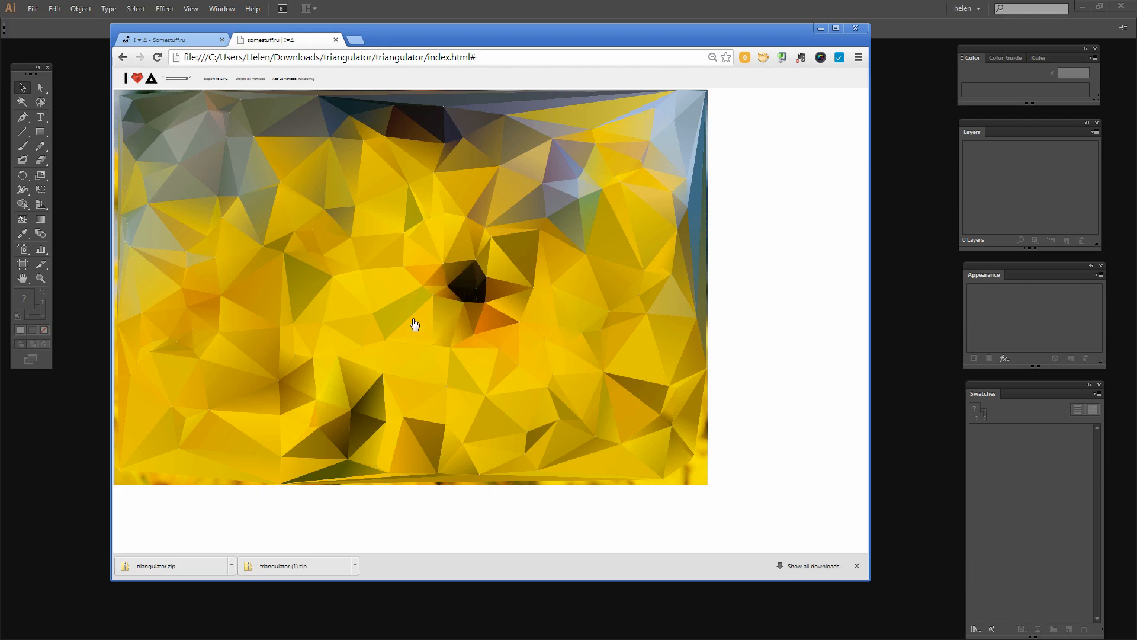
left_click(372, 308)
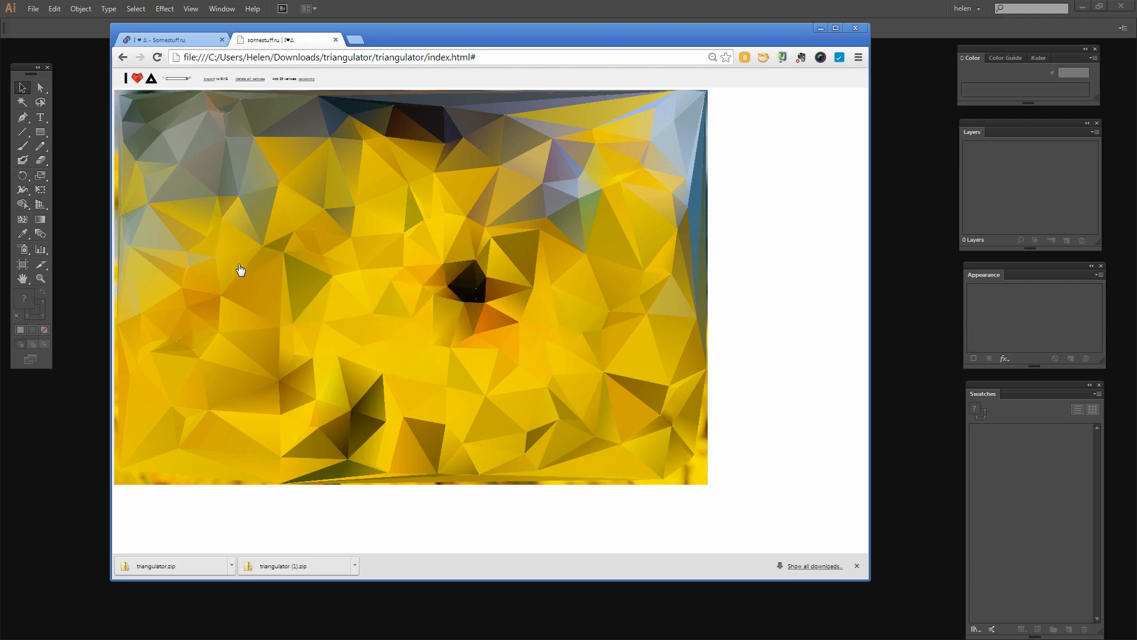
Place three more vertices in the photo's lower-left area to split up the larger petal triangles
left_click(171, 380)
left_click(249, 403)
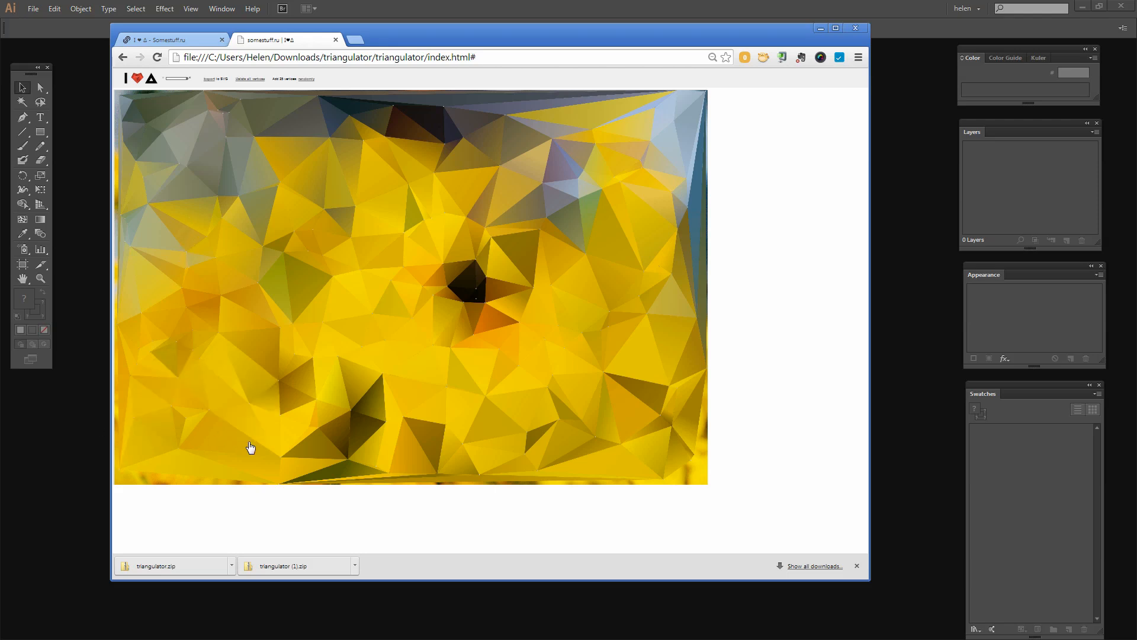
left_click(253, 441)
Export the triangle mesh to SVG and open the generated file through its save link
left_click(208, 78)
left_click(210, 79)
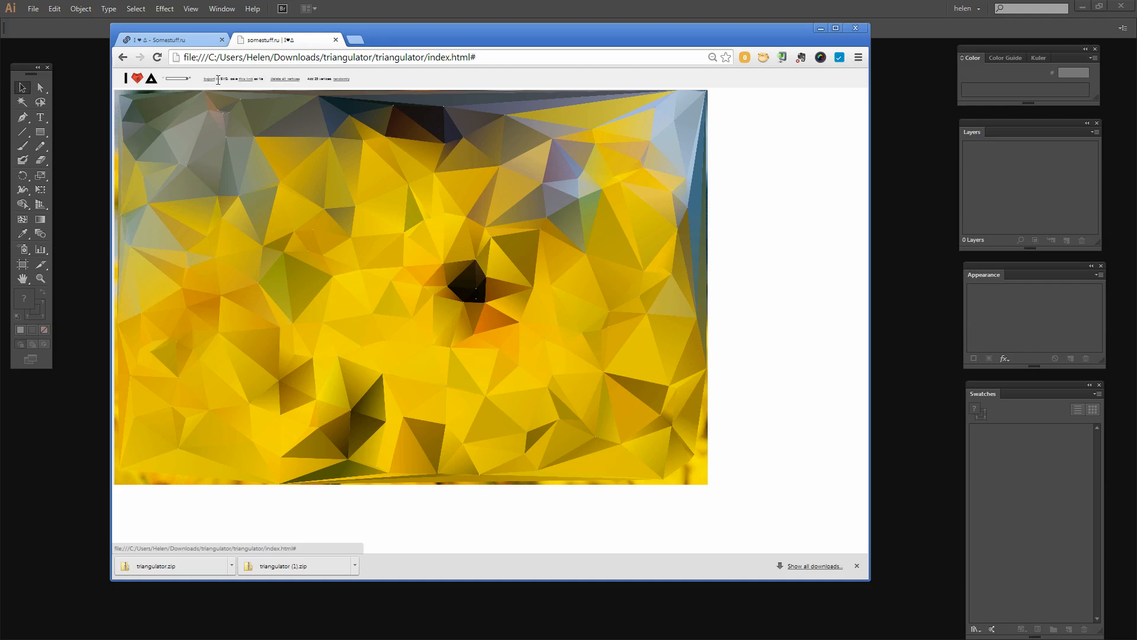
left_click(859, 57)
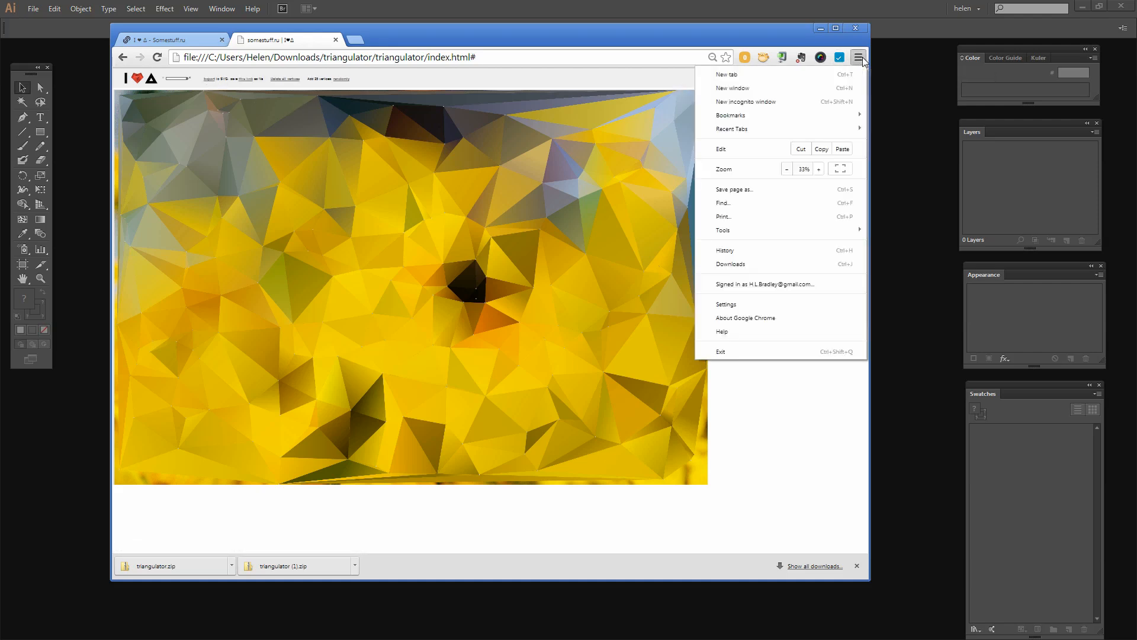
left_click(819, 170)
left_click(820, 170)
left_click(819, 170)
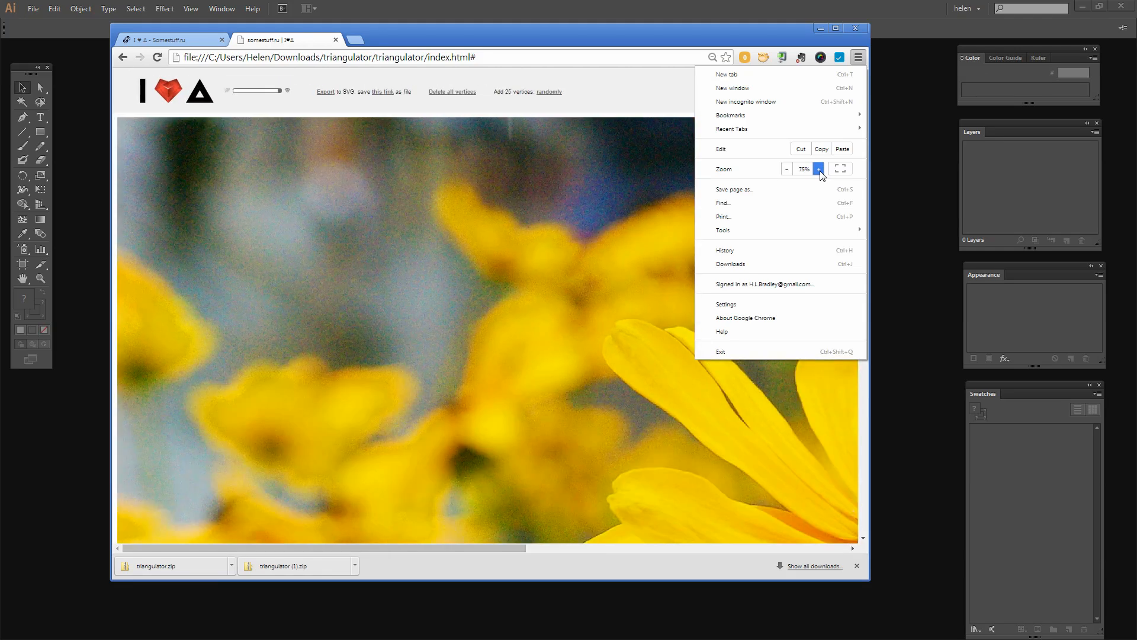
left_click(385, 93)
left_click(385, 93)
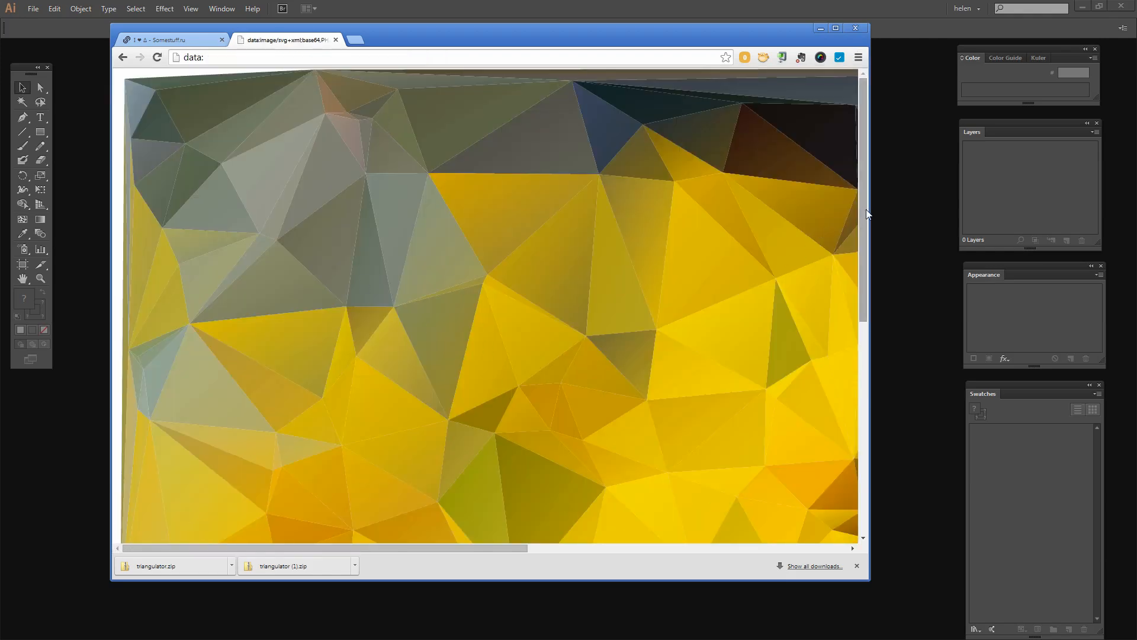
Save the exported artwork as triangles.svg in the Skillfeed folder, using the SVG Document type
left_click_drag(866, 213, 866, 460)
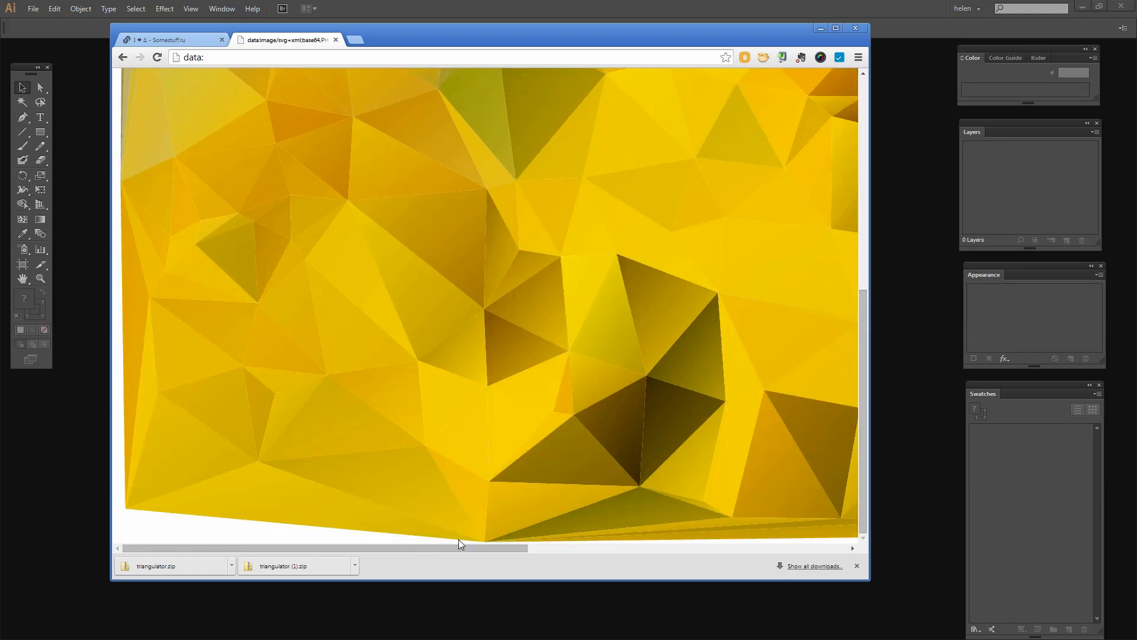
left_click_drag(460, 543, 482, 417)
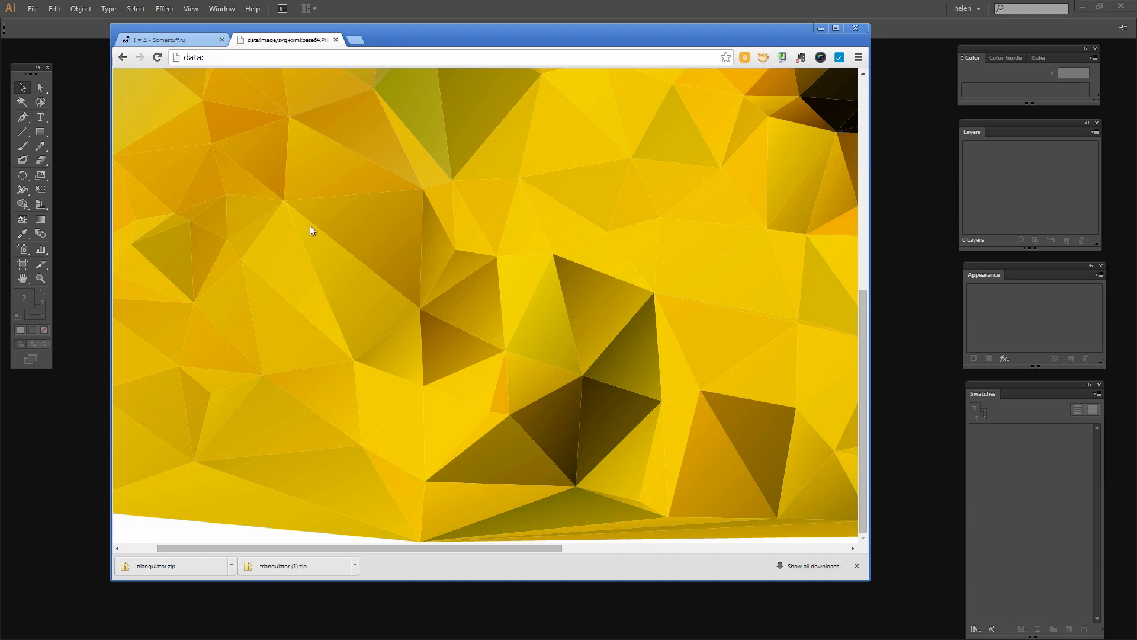
right_click(274, 127)
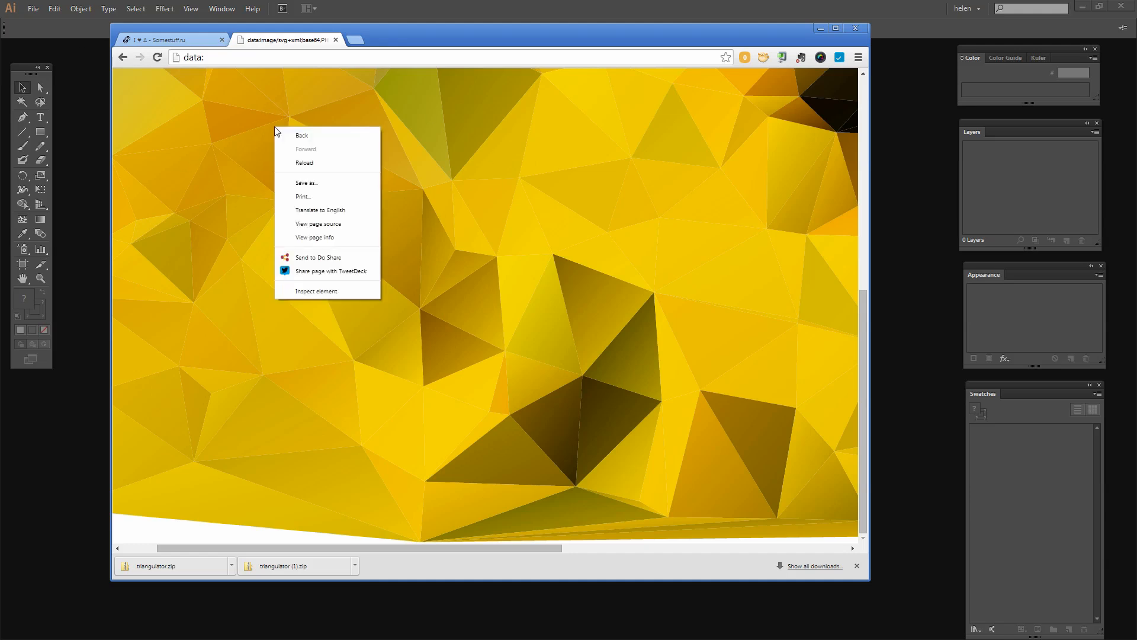
left_click(308, 184)
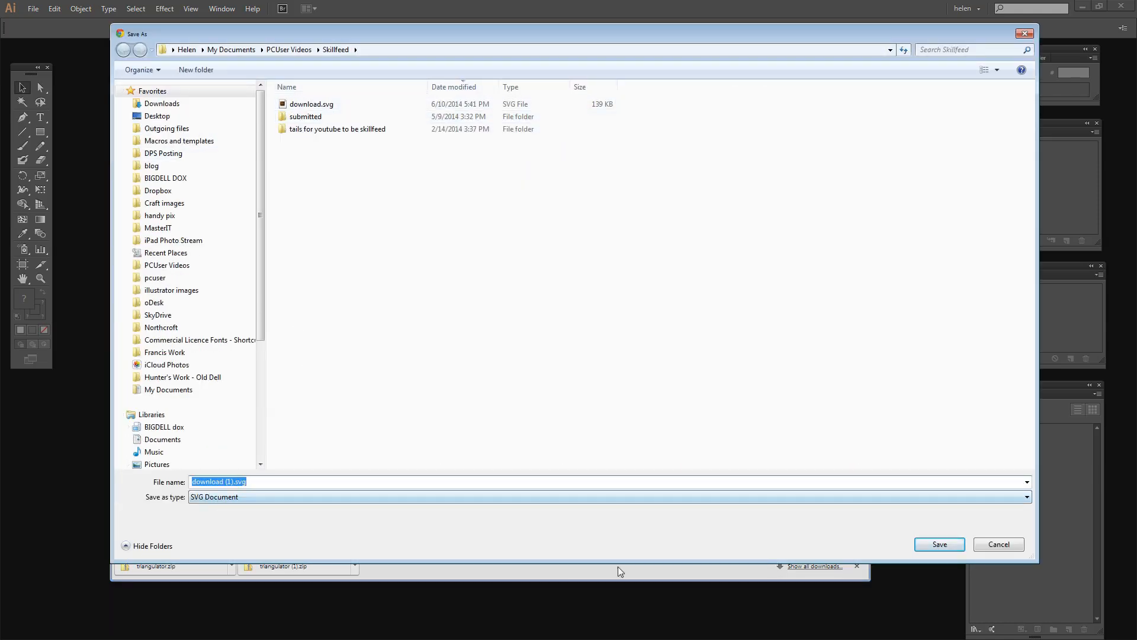
left_click_drag(1032, 560, 596, 268)
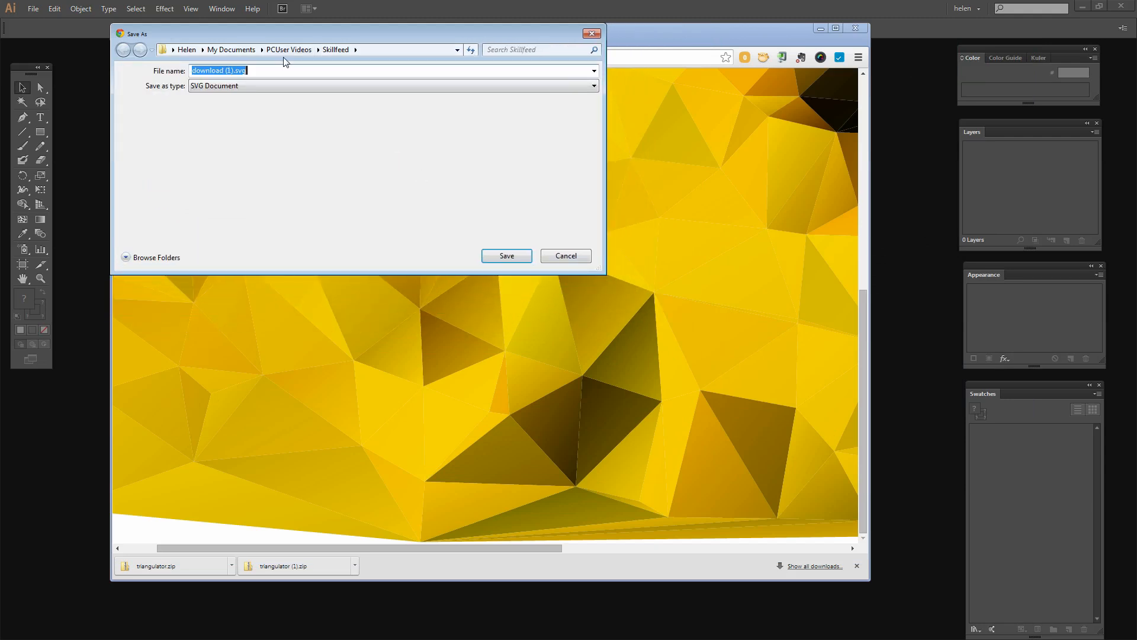
type("trian")
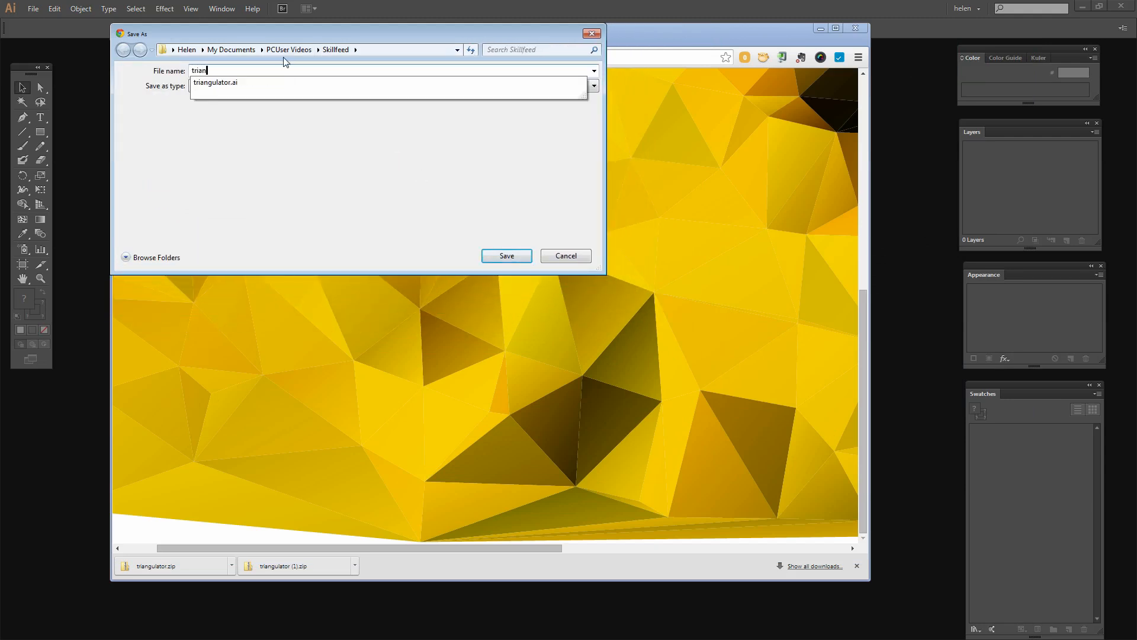
type("gles.svg")
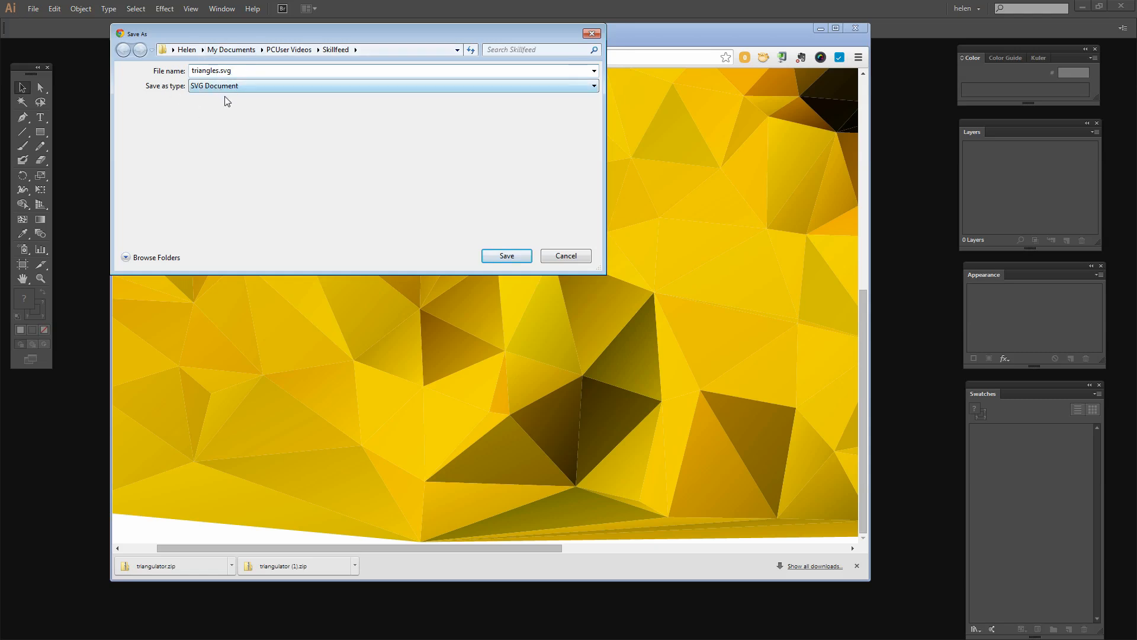
left_click(506, 256)
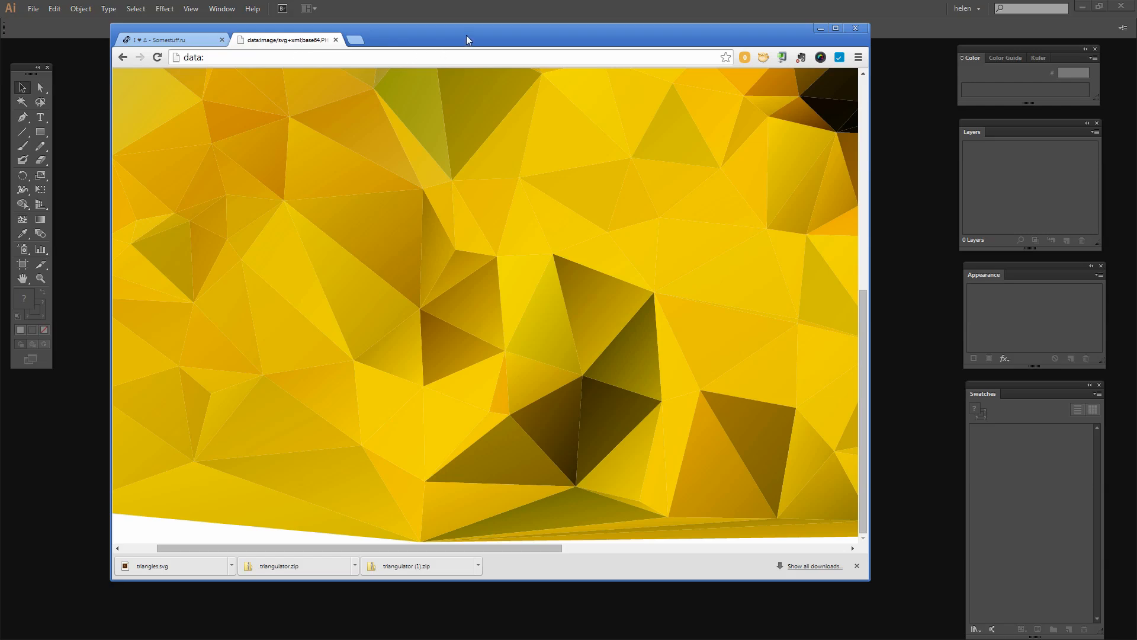
Clear the browser window out of the way and close the three open folder windows
left_click_drag(466, 36, 413, 47)
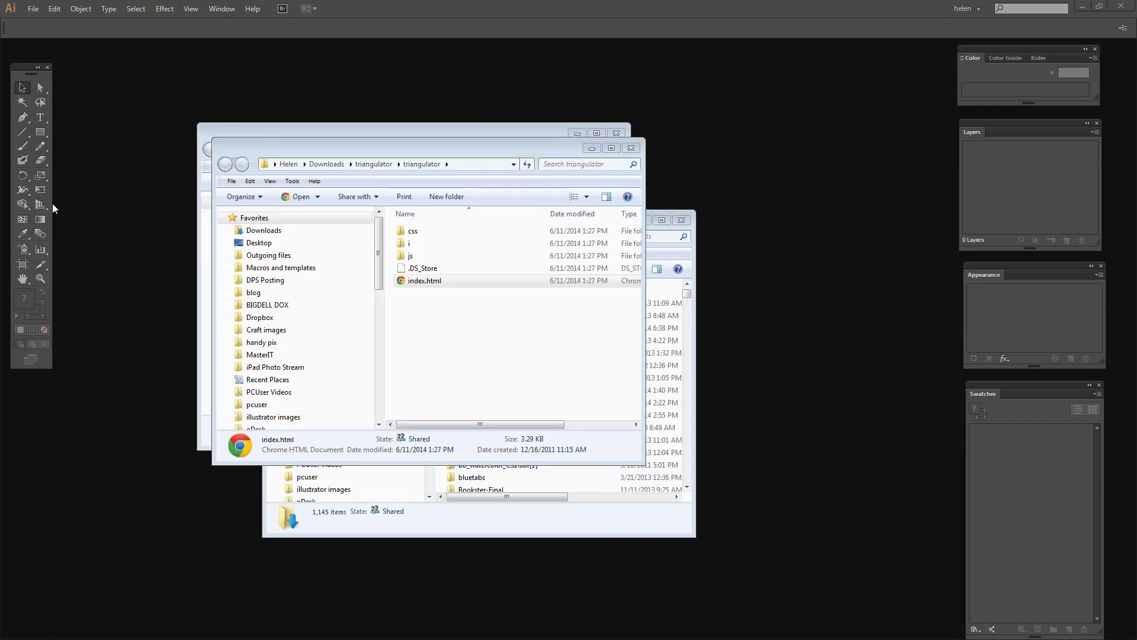
left_click(631, 148)
left_click(616, 132)
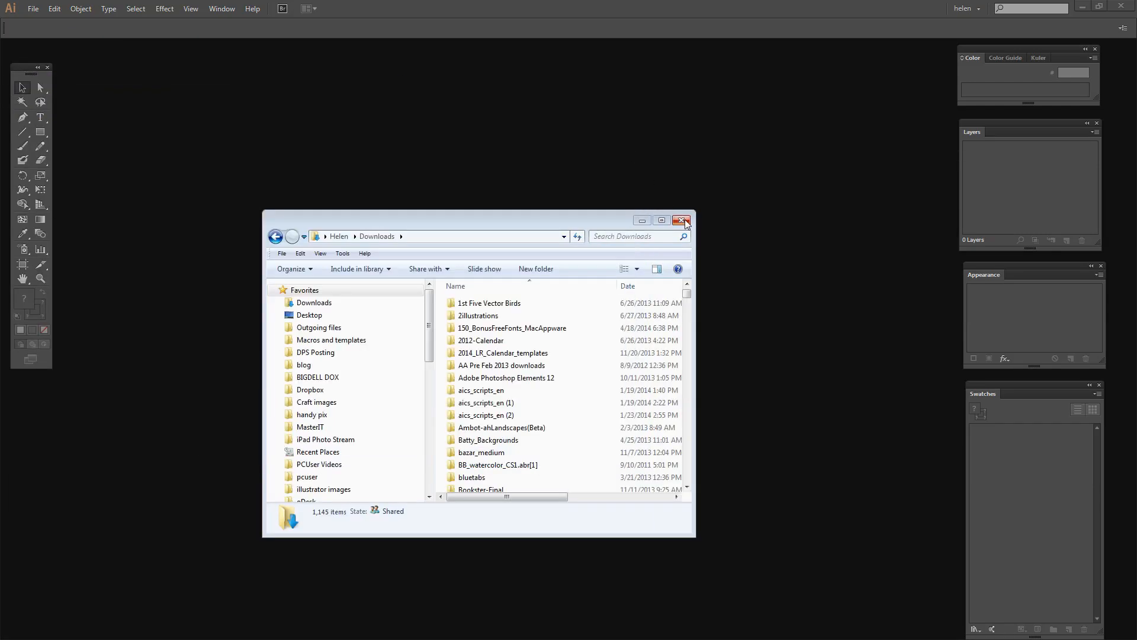
left_click(682, 221)
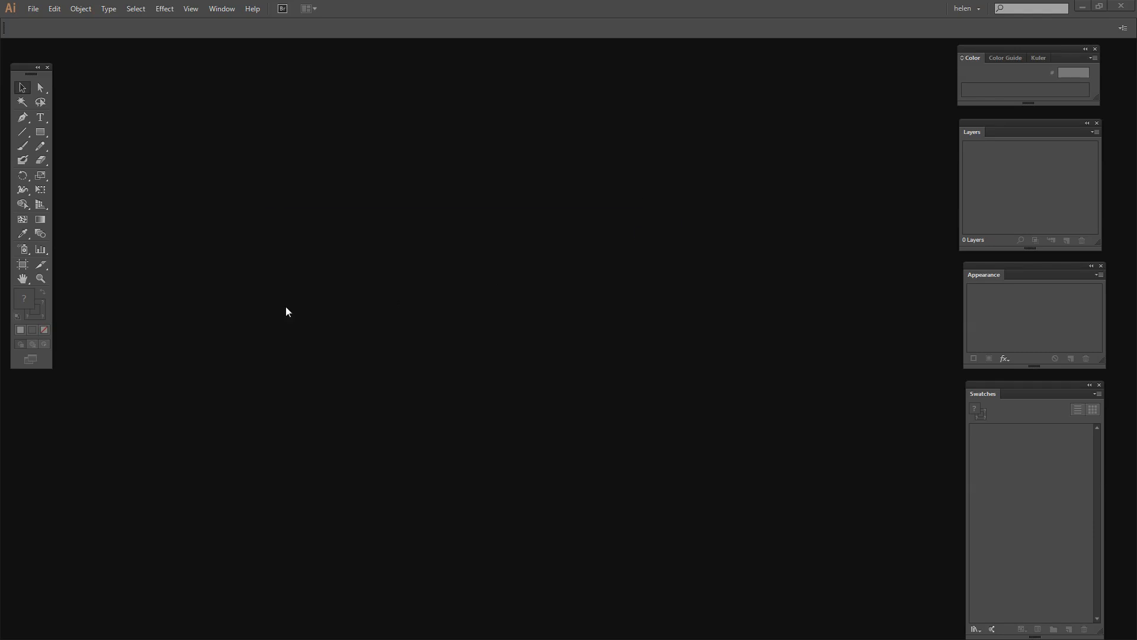
Open triangles.svg from the Skillfeed folder in Illustrator
left_click(32, 11)
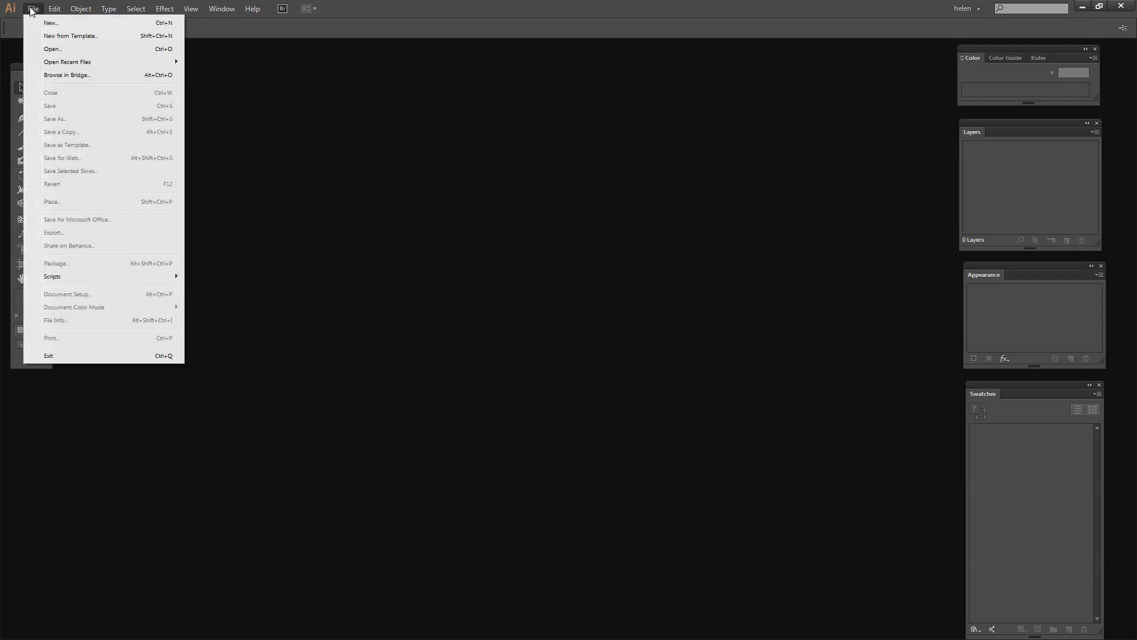
left_click(50, 50)
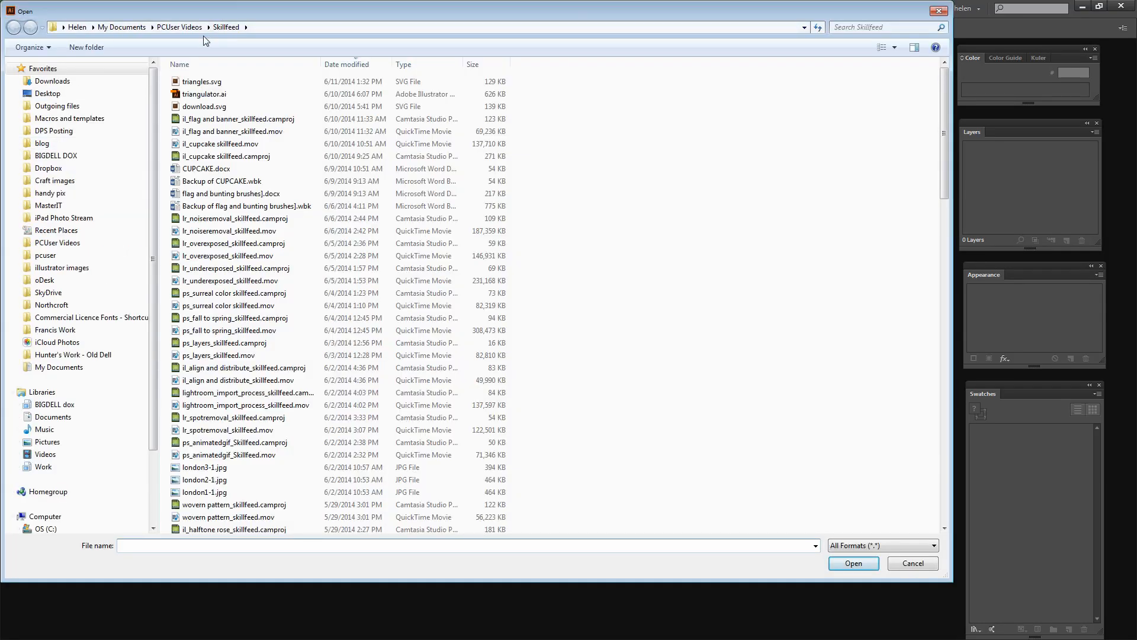
left_click(193, 82)
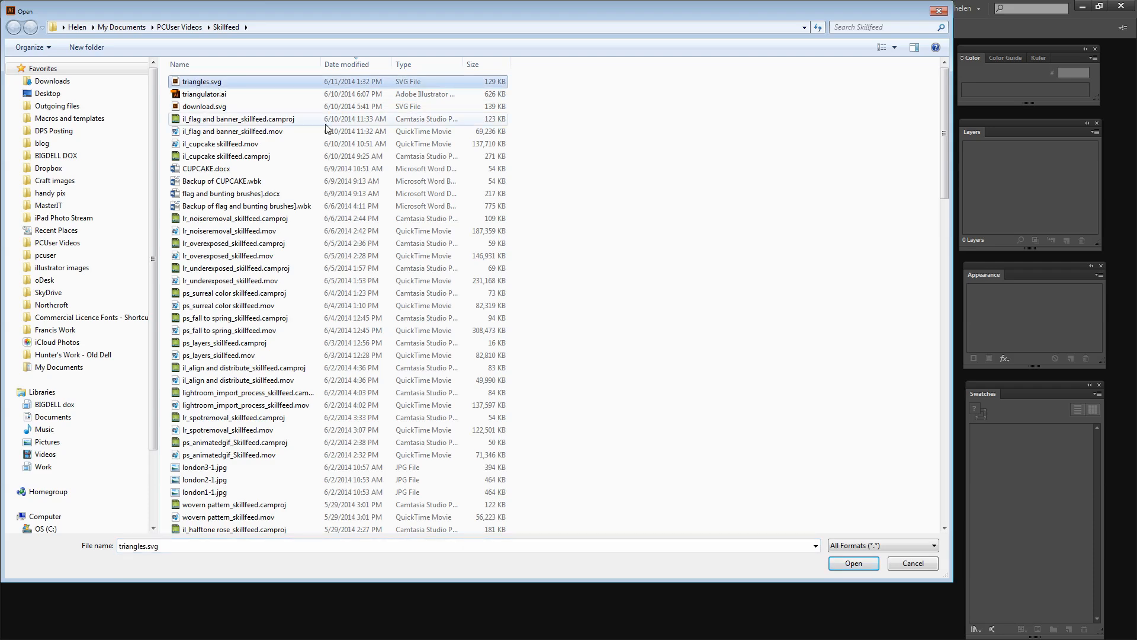
left_click(862, 564)
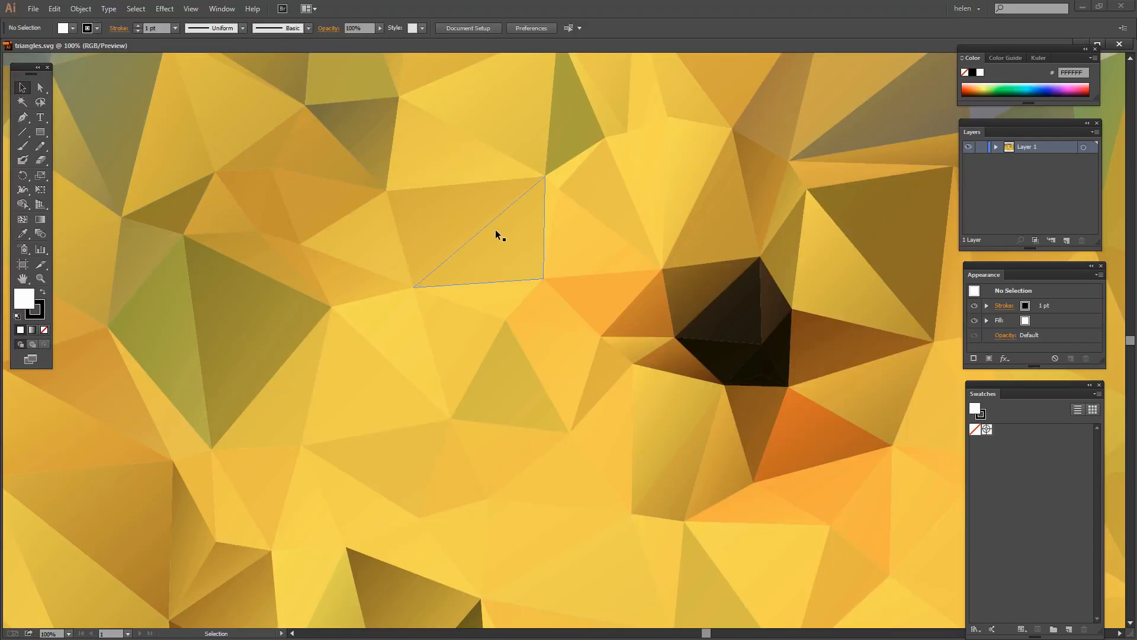
Fit the whole artwork in the window and examine the individual triangle paths inside Layer 1 in an enlarged Layers panel
key("ctrl+0")
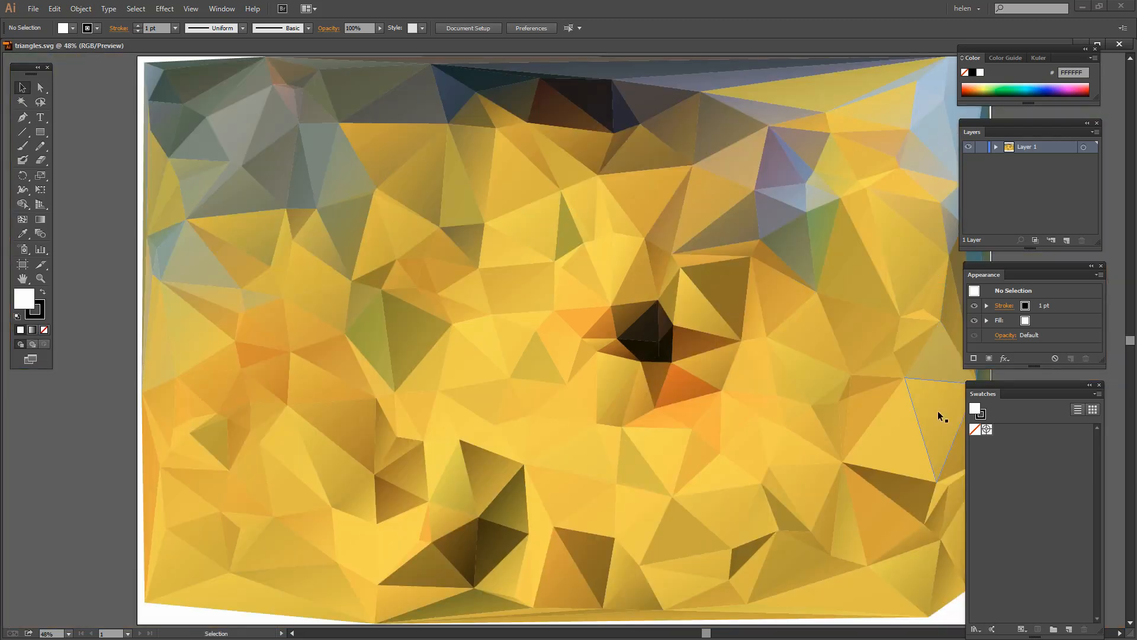
left_click(997, 147)
left_click_drag(1003, 131, 122, 135)
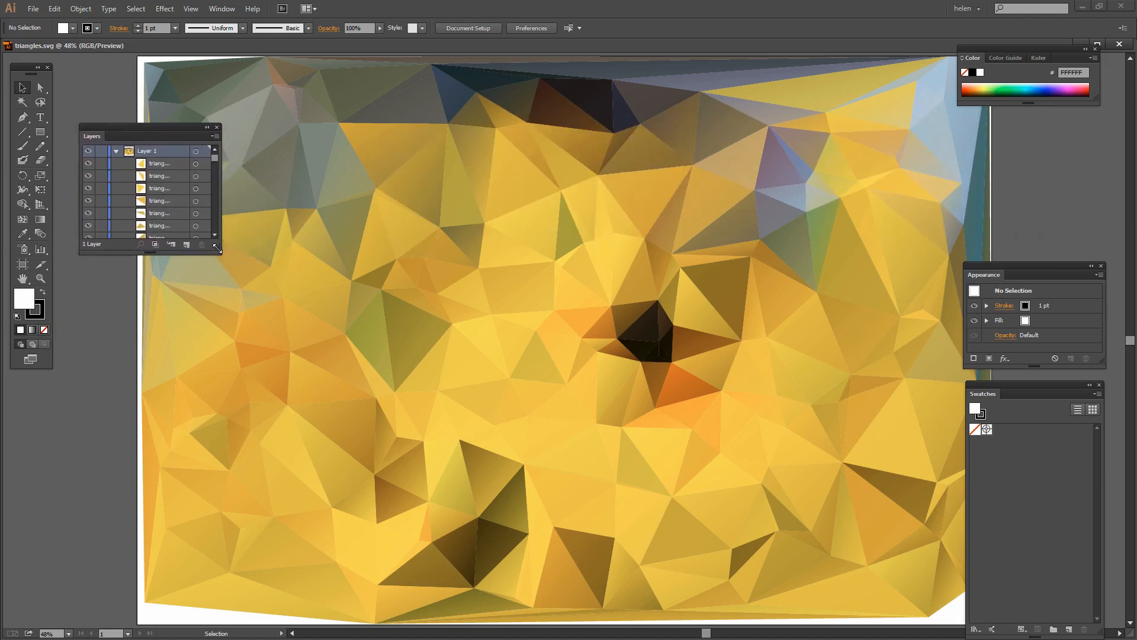
left_click_drag(217, 248, 322, 562)
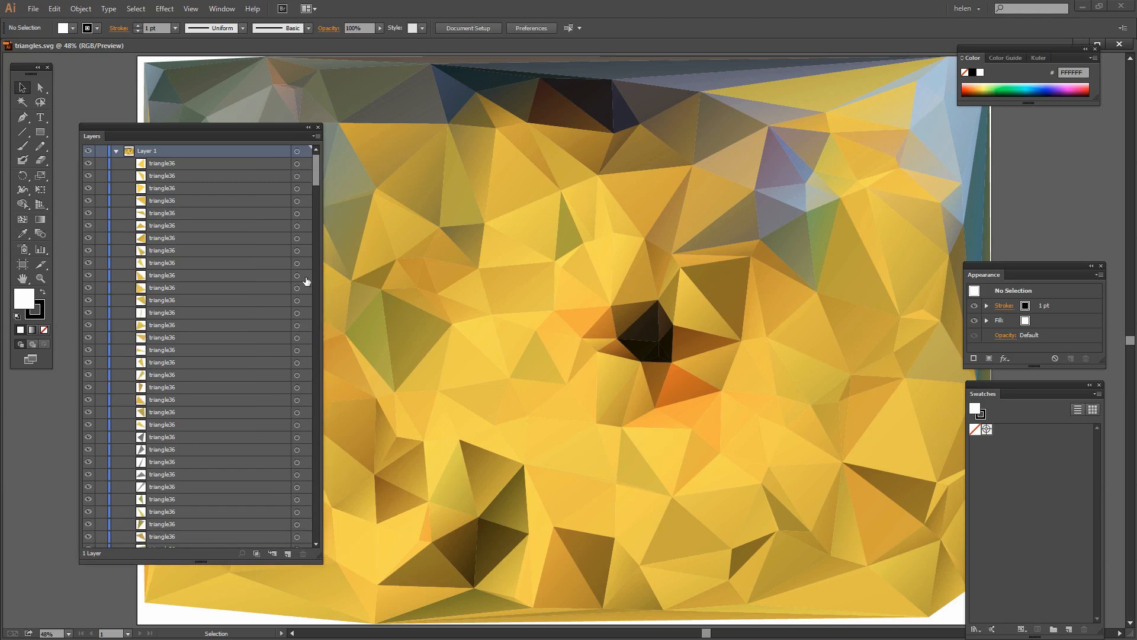
left_click_drag(315, 171, 314, 146)
left_click(116, 151)
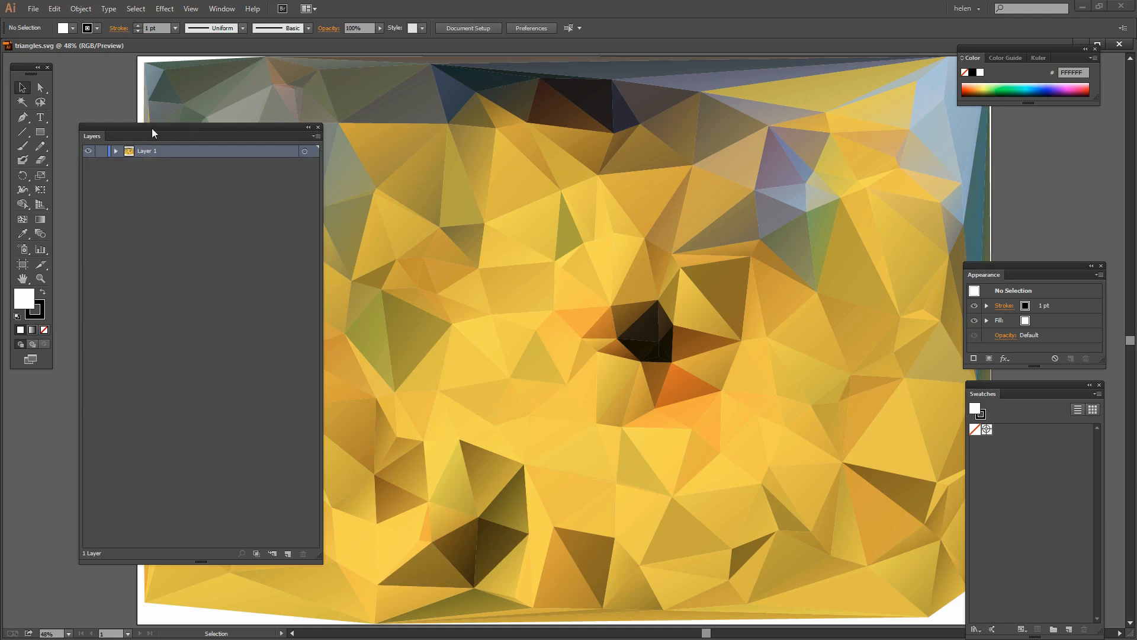
Shrink the Layers panel back and resize the document window clear of the panels, with the whole artwork fitted inside it
left_click_drag(153, 129, 892, 161)
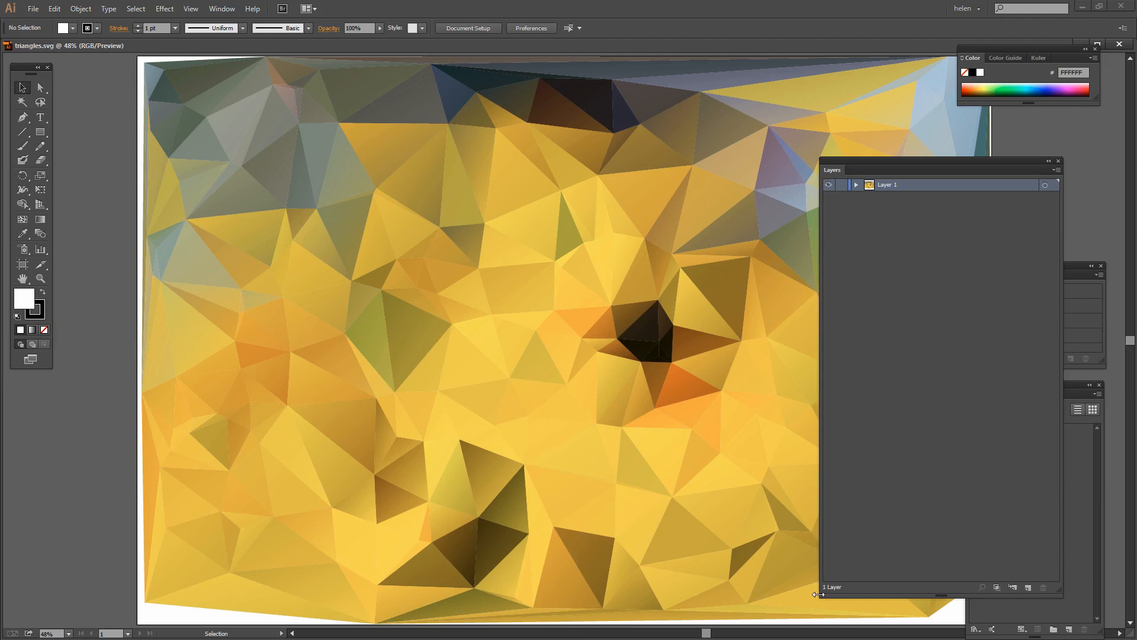
left_click_drag(819, 594, 970, 289)
left_click_drag(955, 163, 1013, 127)
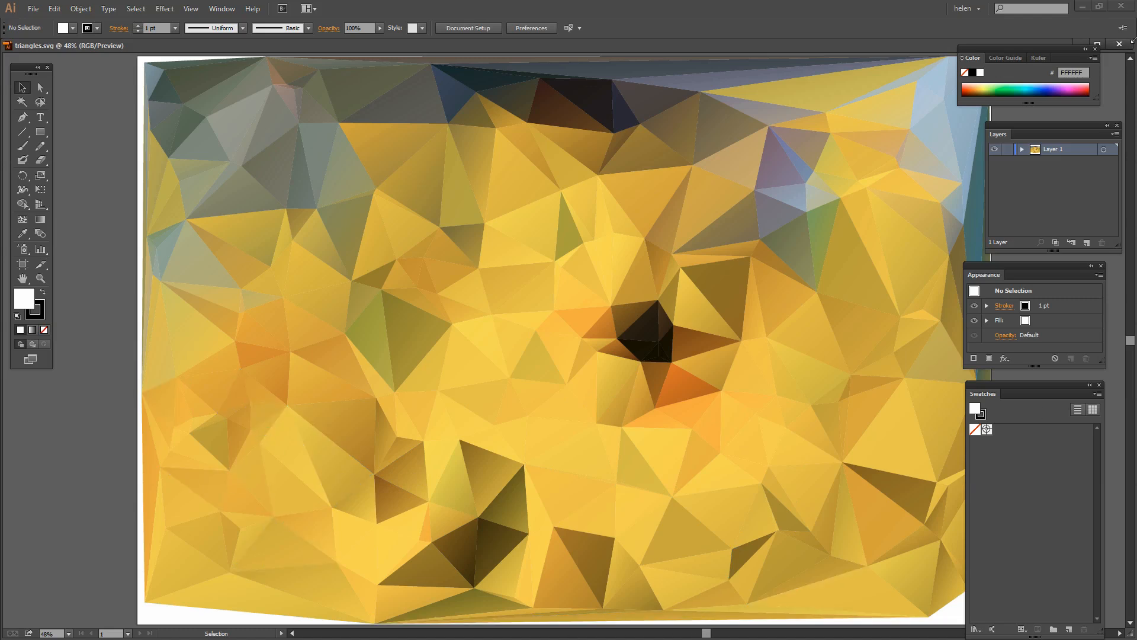
left_click_drag(1133, 44, 818, 71)
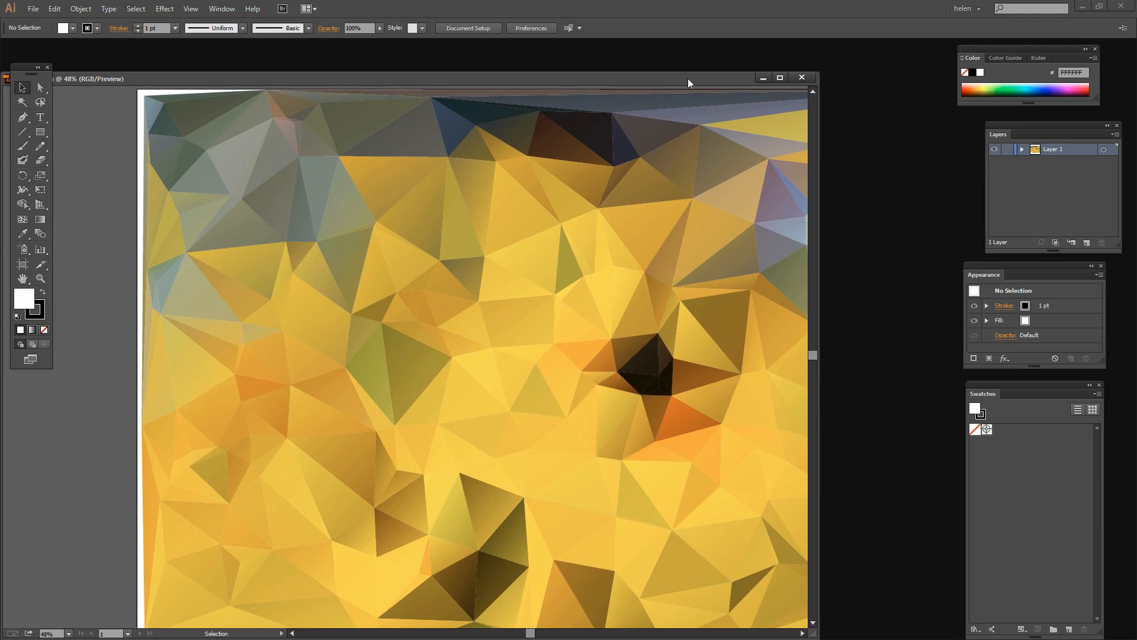
left_click_drag(688, 78, 745, 59)
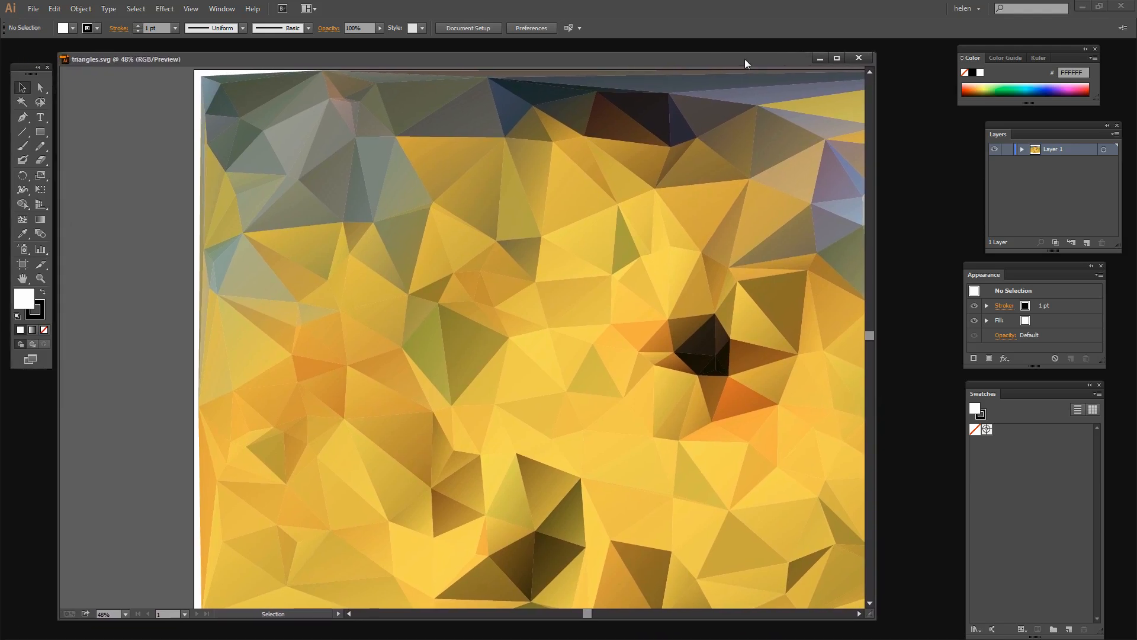
key("ctrl+0")
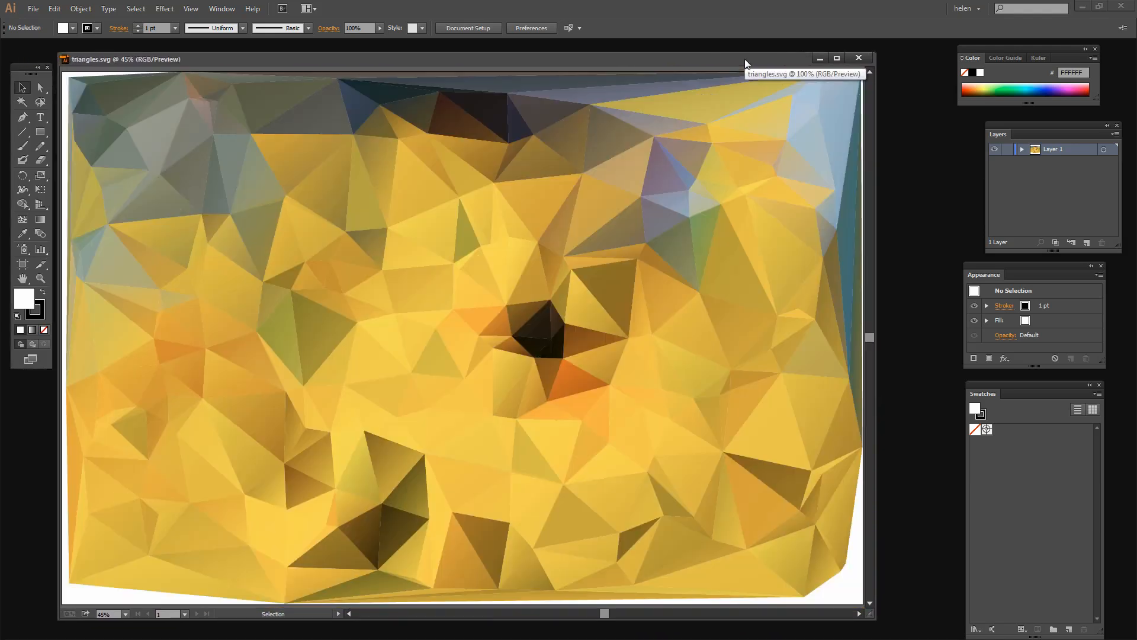
Draw a white square about 1732 pt wide over the middle of the artwork and expand Layer 1 in an enlarged Layers panel
left_click(40, 134)
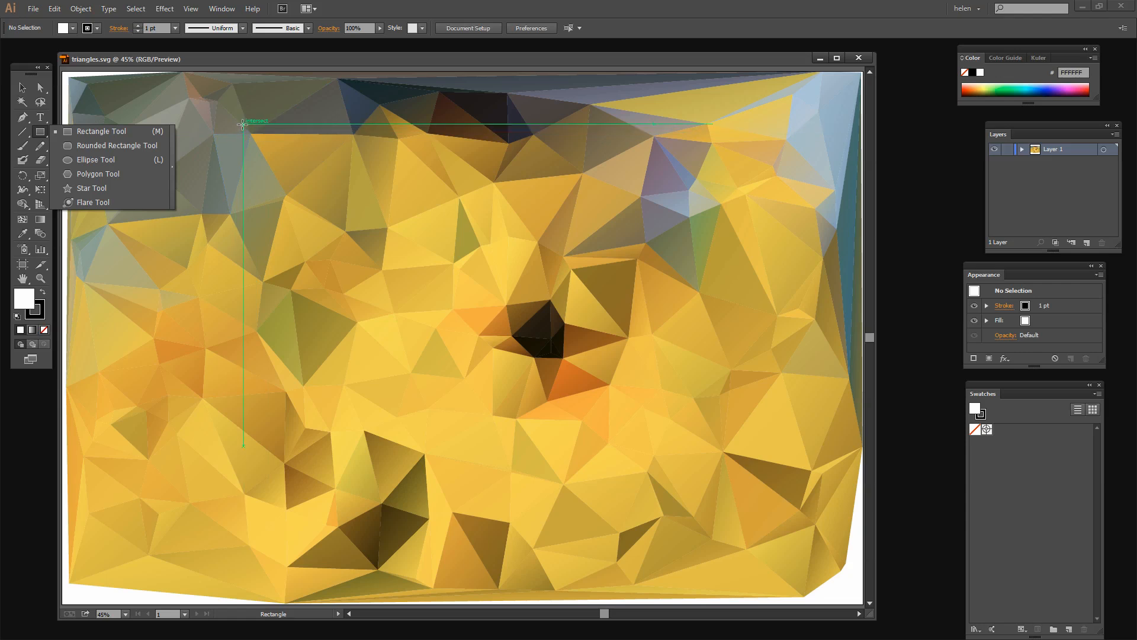
left_click_drag(242, 125, 703, 457)
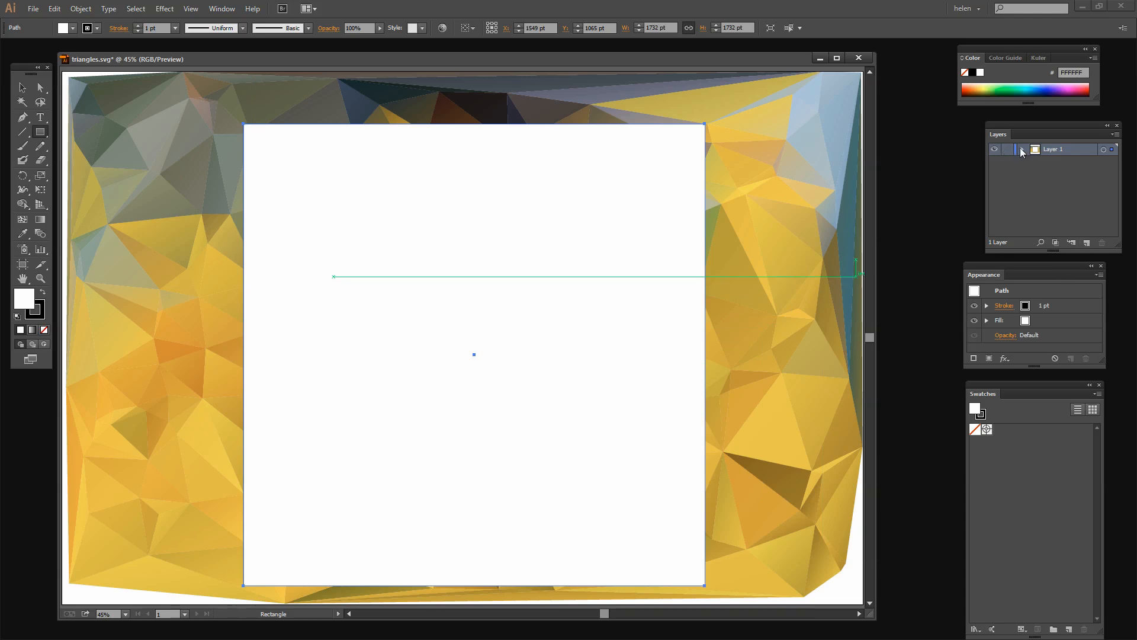
left_click(1021, 150)
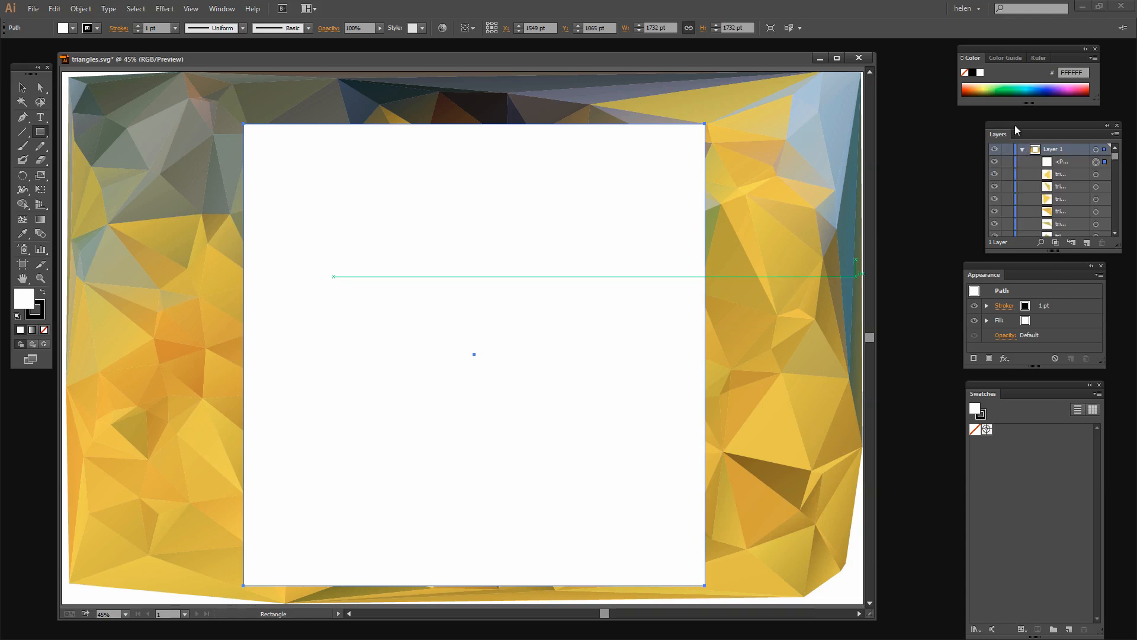
left_click_drag(1016, 130, 734, 107)
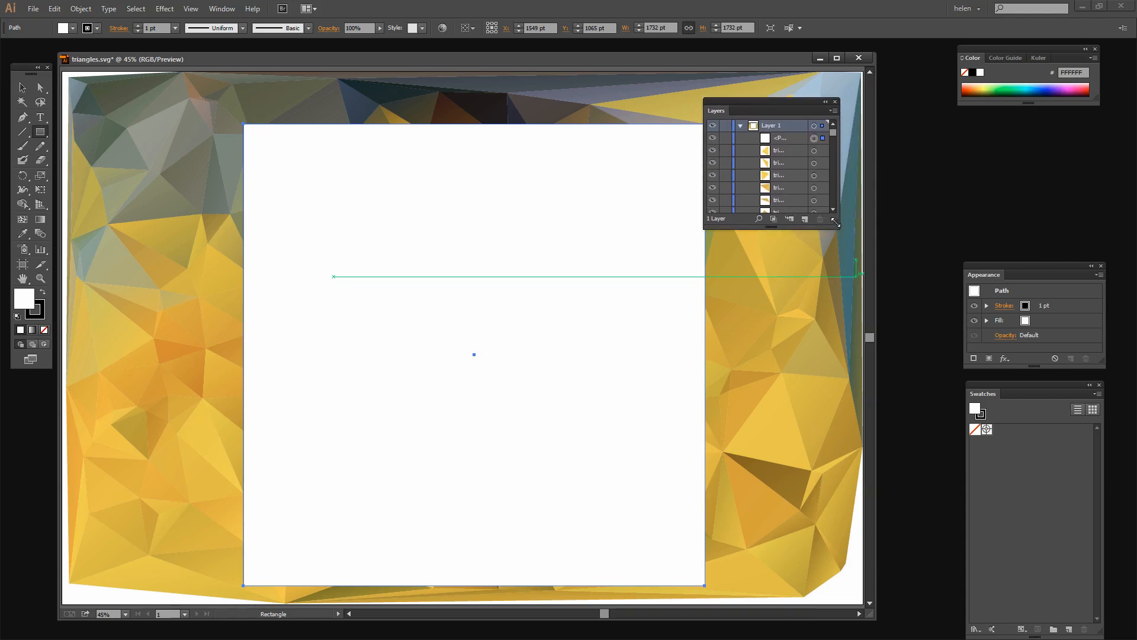
left_click_drag(836, 221, 911, 414)
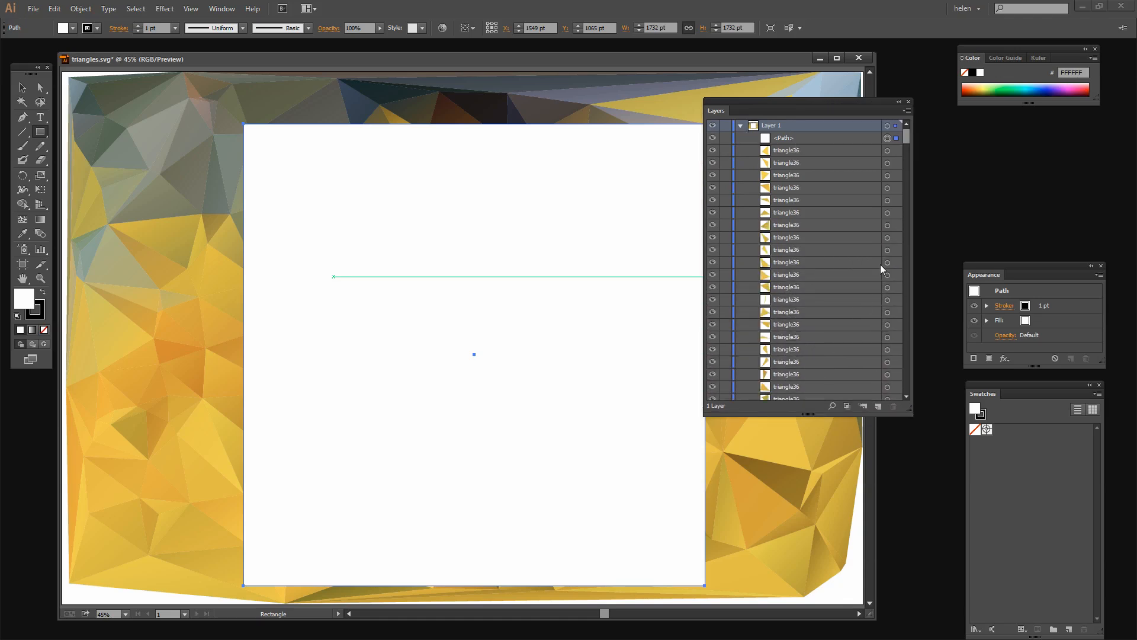
Select everything on Layer 1 and cut the triangles to the square's outline with the Pathfinder Crop operation
left_click(888, 126)
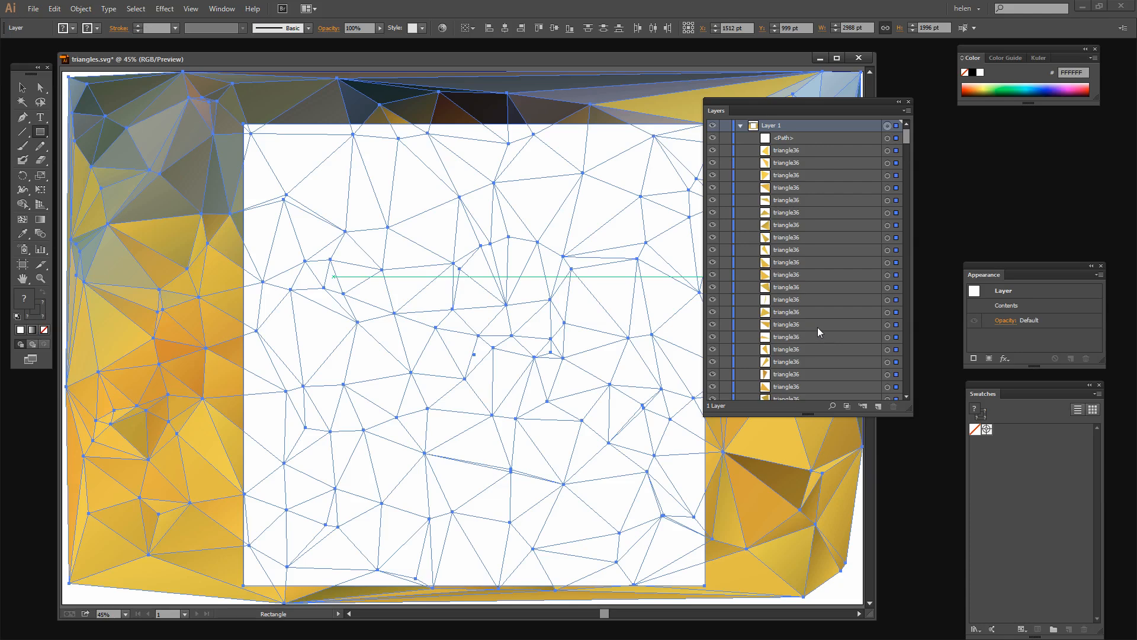
left_click_drag(783, 104, 945, 145)
left_click(222, 9)
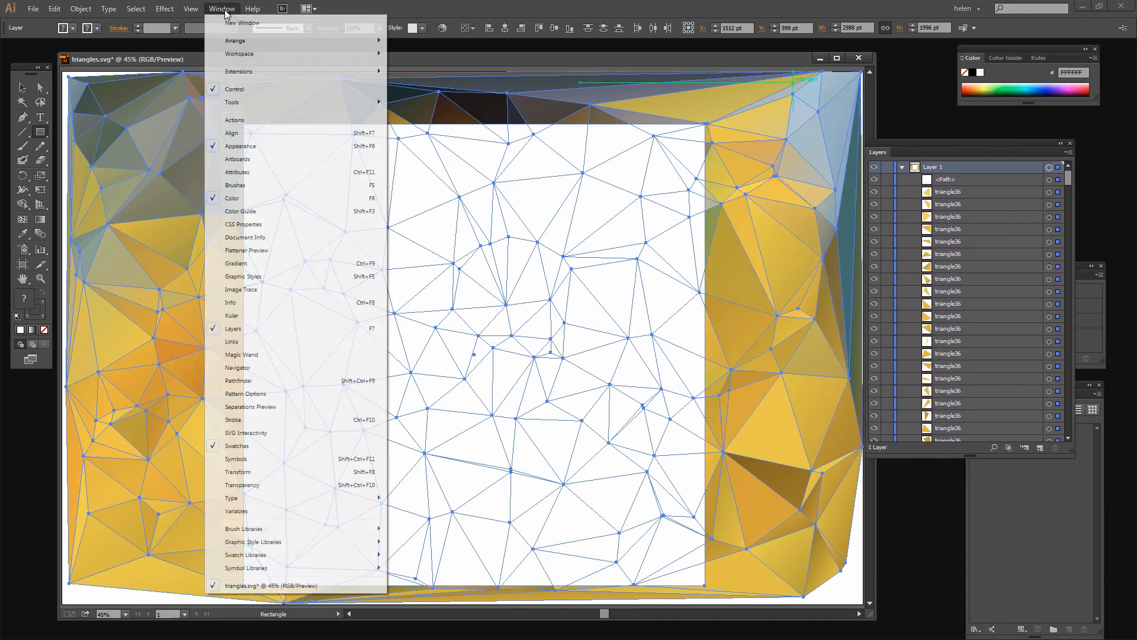
left_click(234, 382)
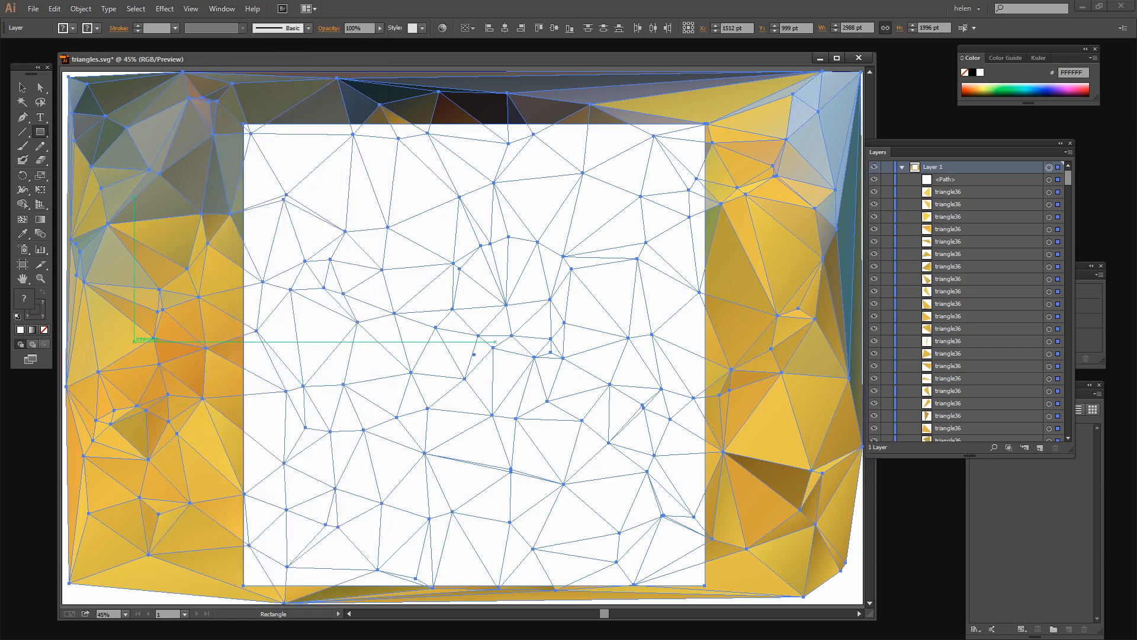
left_click_drag(651, 421, 918, 491)
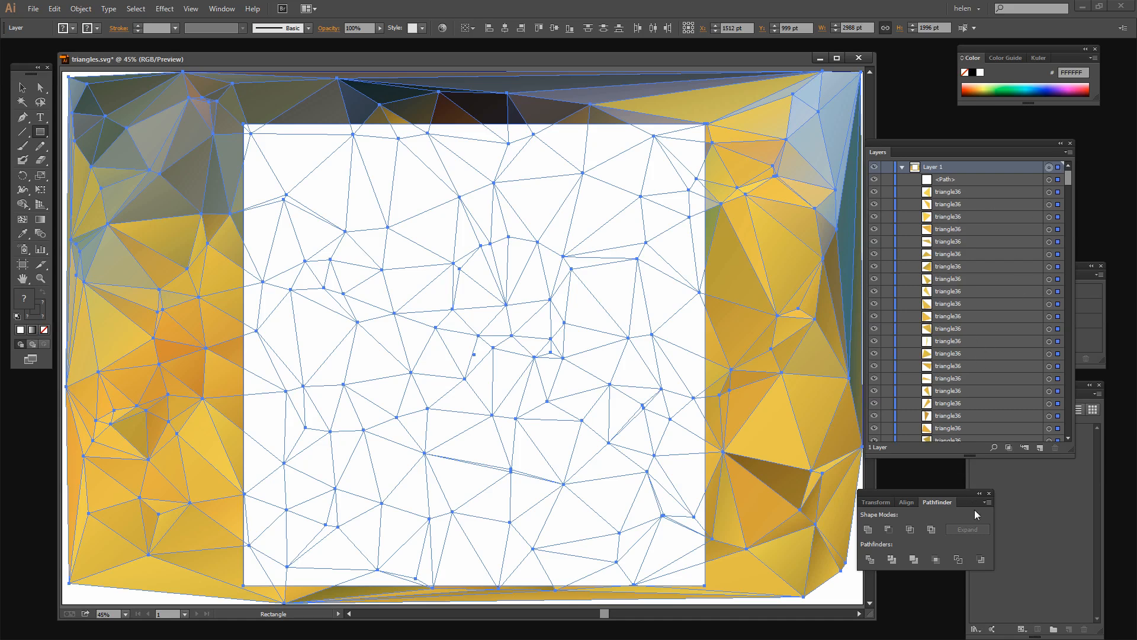
left_click(936, 559)
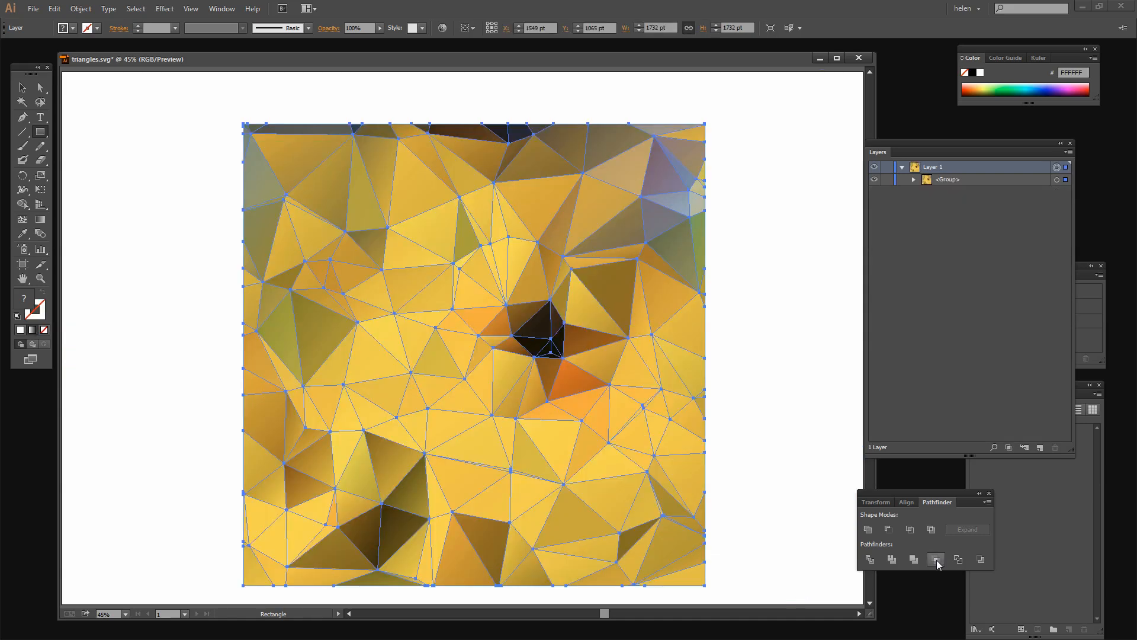
Expand the cropped group to inspect its paths, and check how the artwork selects and deselects with the Selection tool
left_click(914, 180)
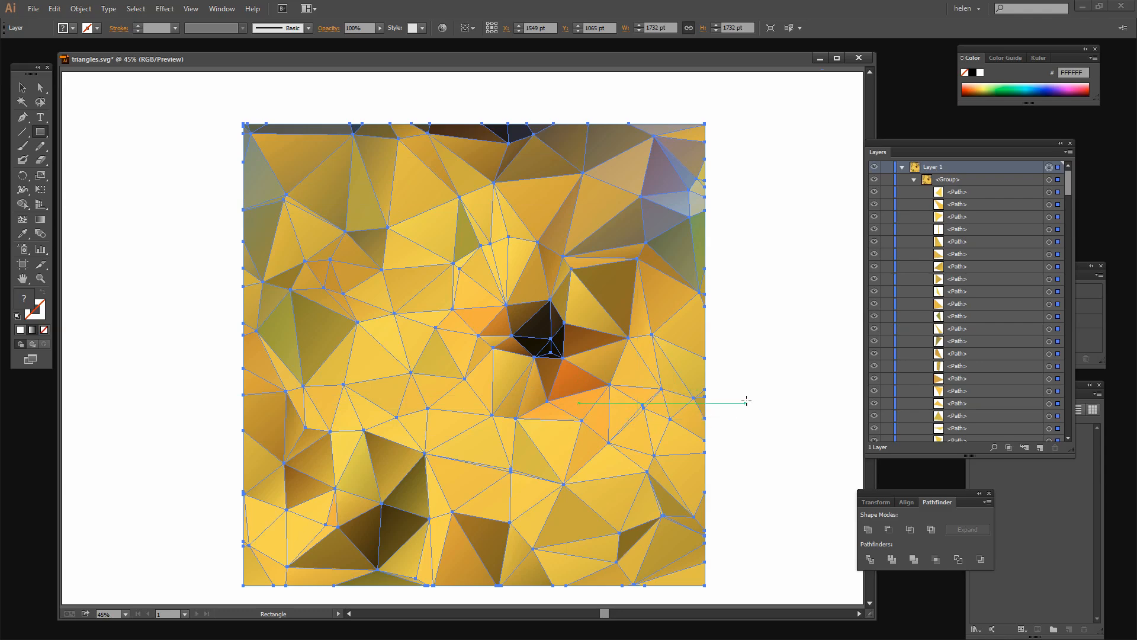
key("v")
left_click(772, 551)
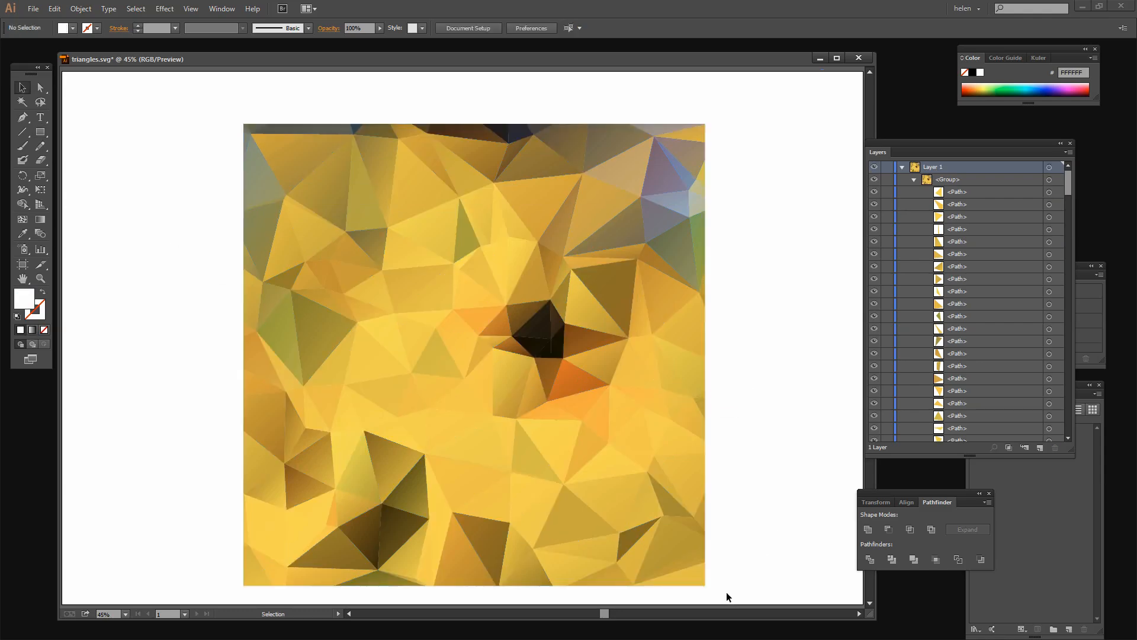
left_click_drag(719, 592, 213, 109)
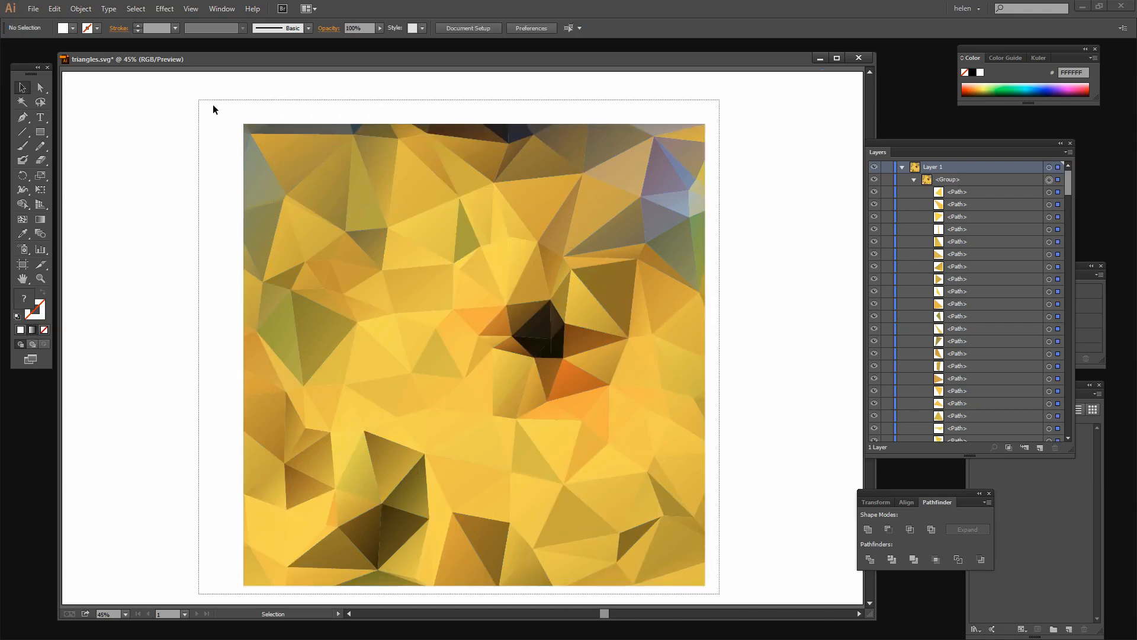
left_click(798, 396)
left_click(539, 332)
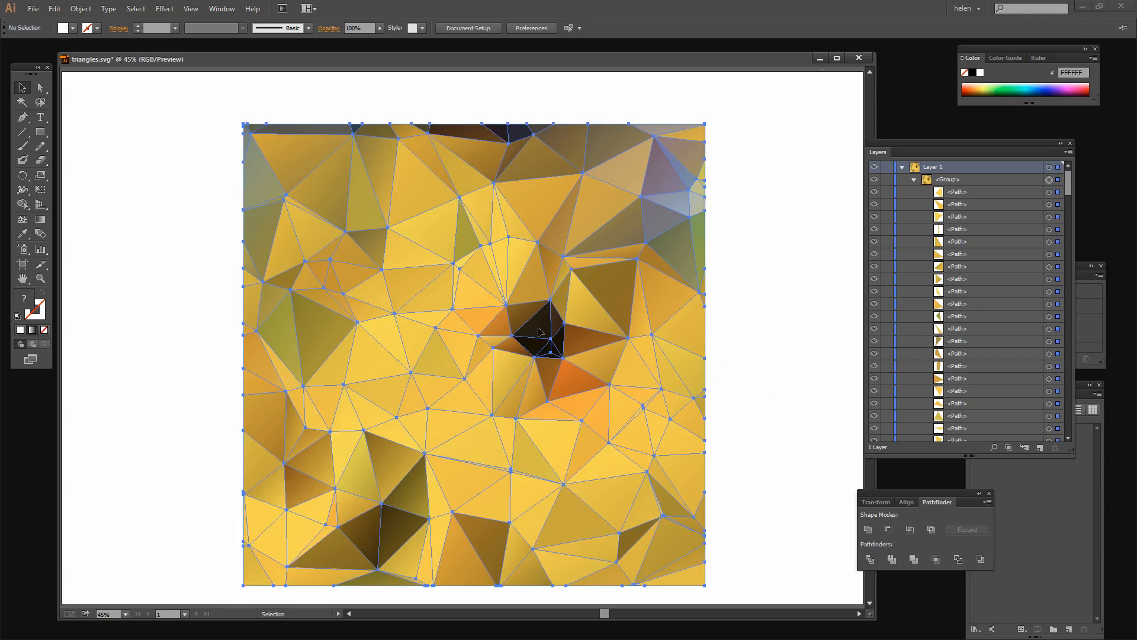
left_click(736, 378)
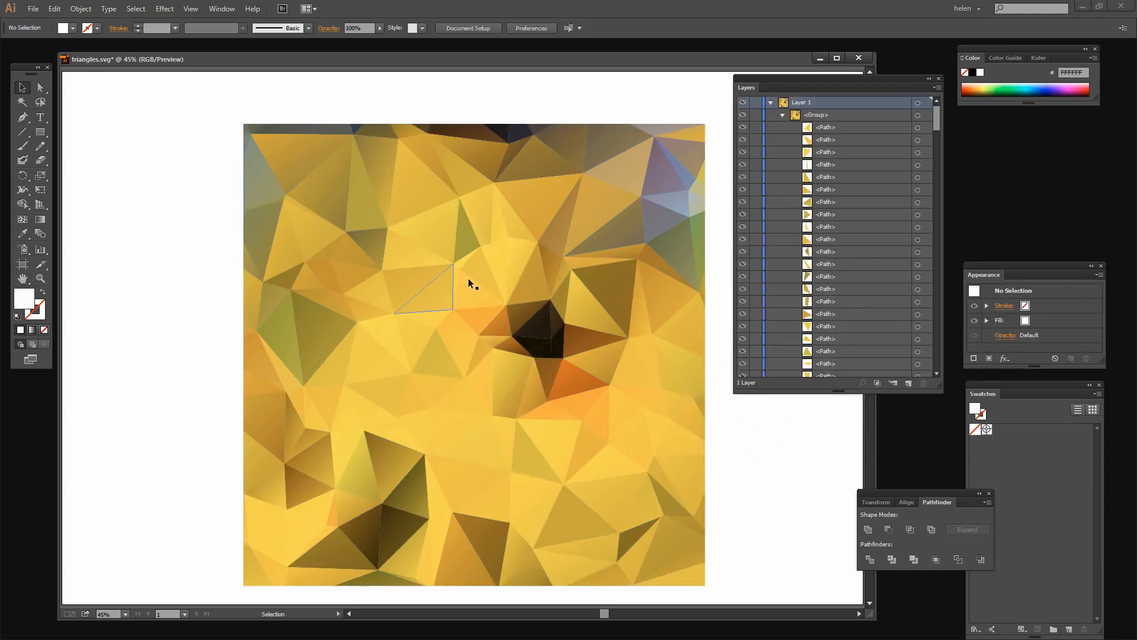
Make the Layers panel compact and place it beside the cropped artwork, clear of the Color and Appearance panels
left_click_drag(792, 77, 827, 86)
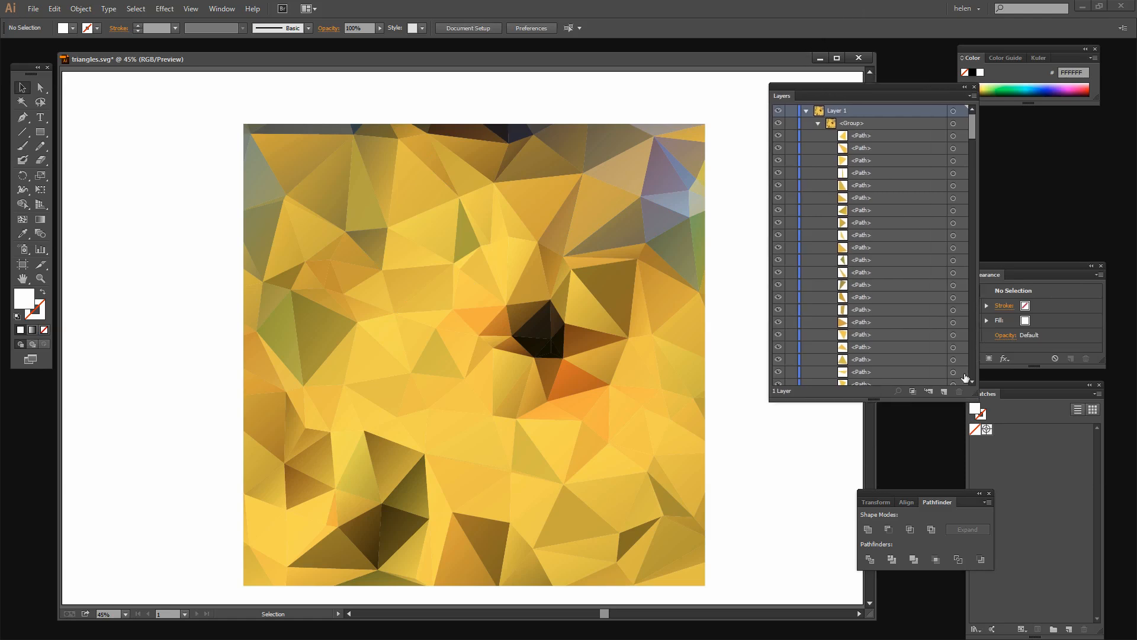
left_click_drag(975, 397, 903, 195)
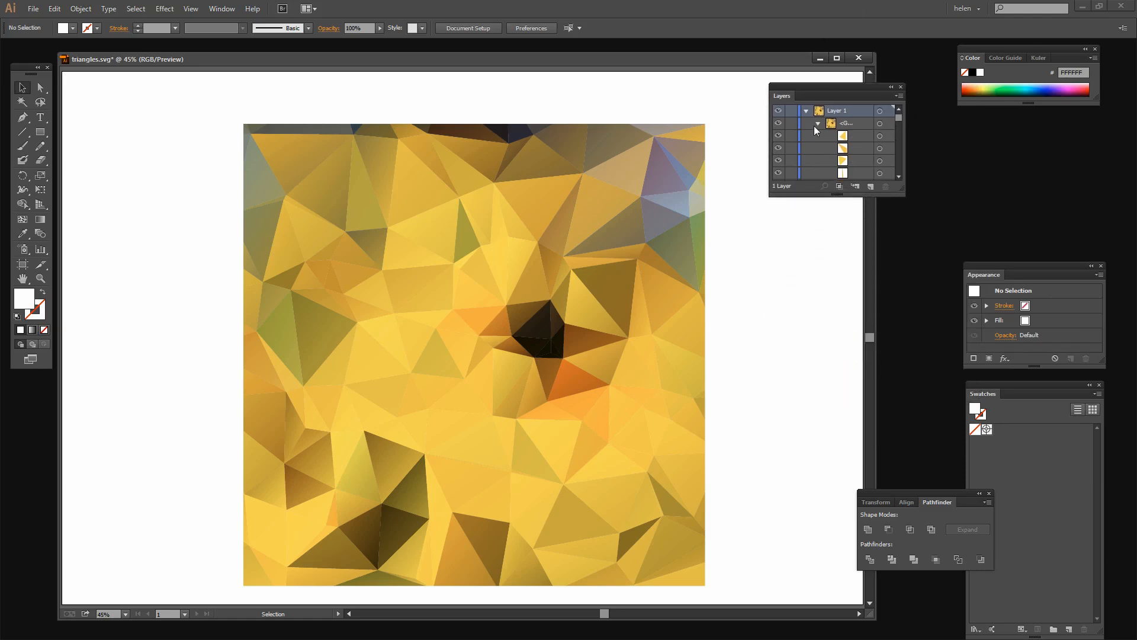
left_click_drag(799, 87, 896, 121)
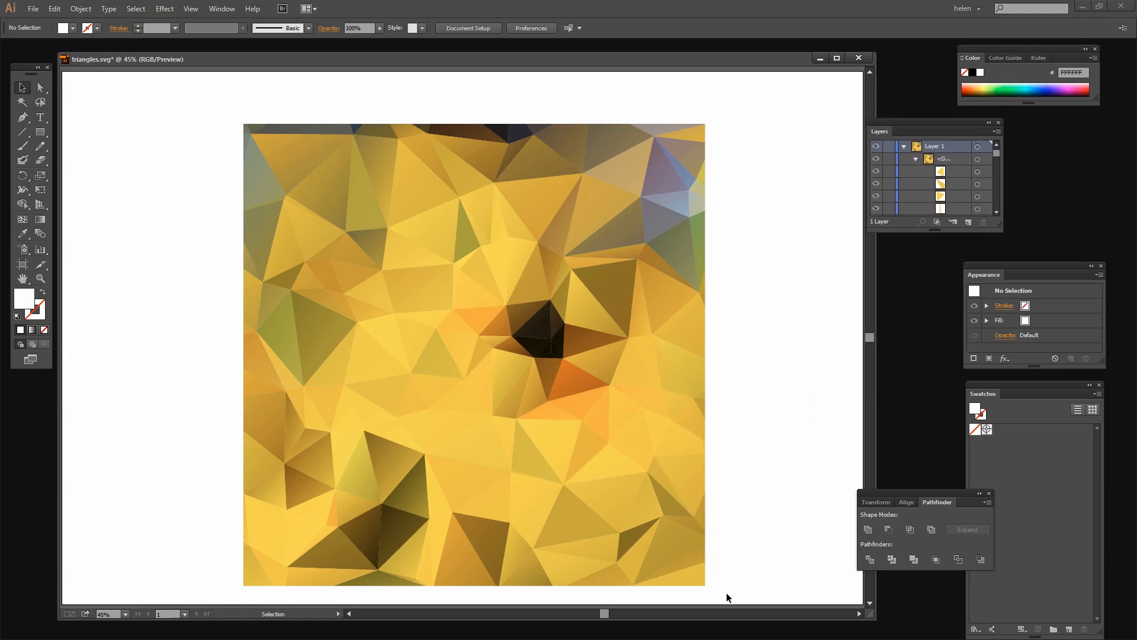
Select the cropped artwork and create a new color group from Selected Artwork in the Swatches panel, keeping the default name
left_click_drag(717, 591, 233, 114)
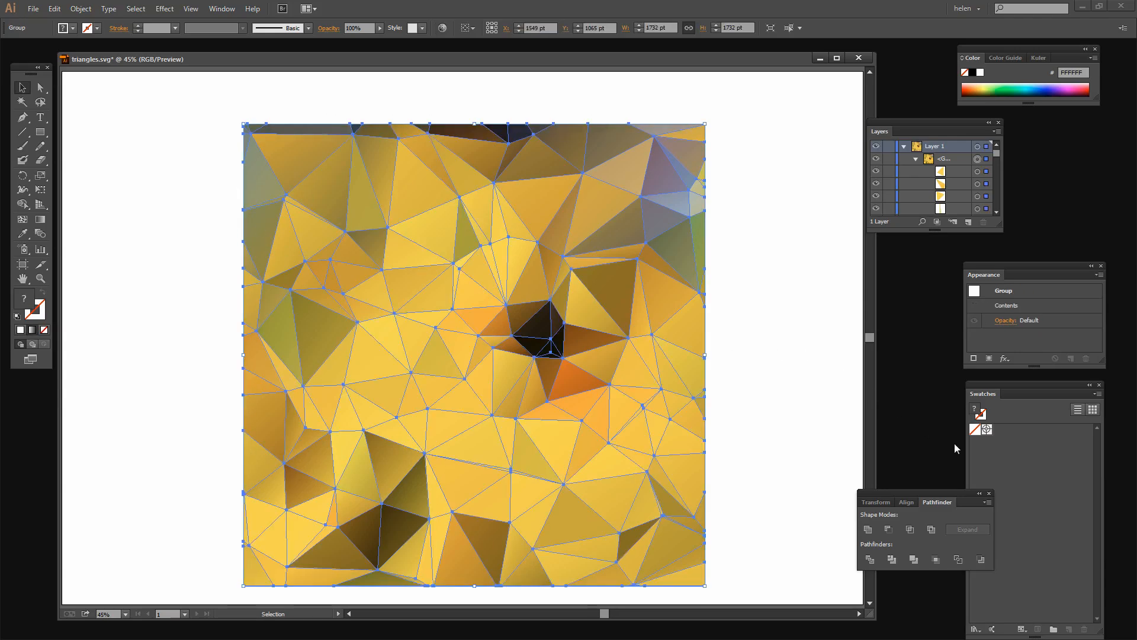
left_click(990, 392)
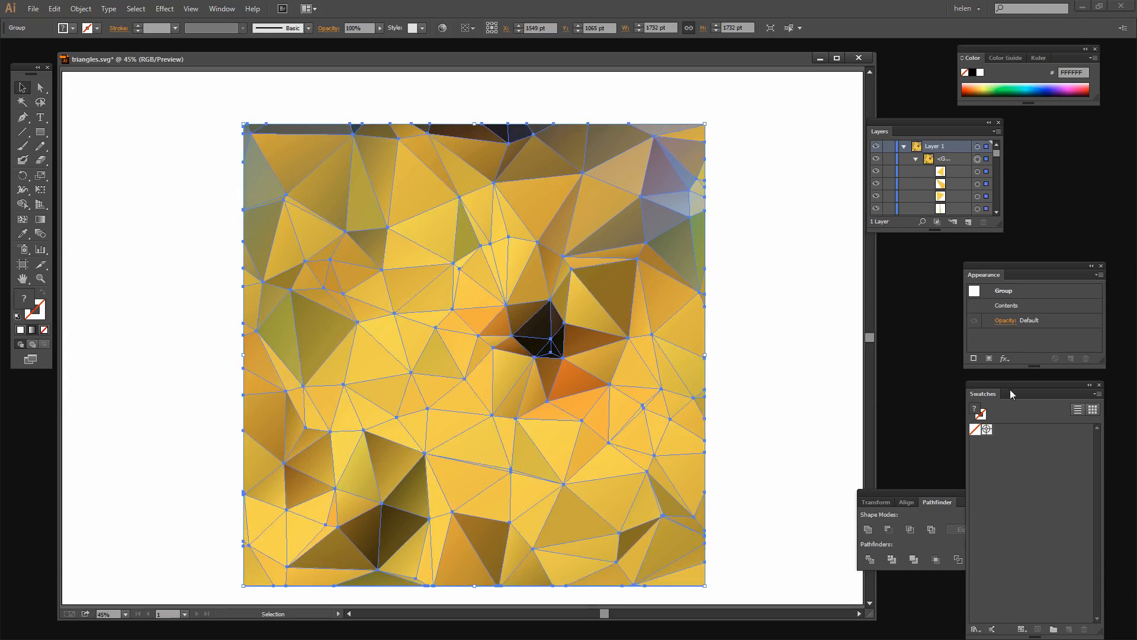
left_click_drag(1011, 389, 915, 337)
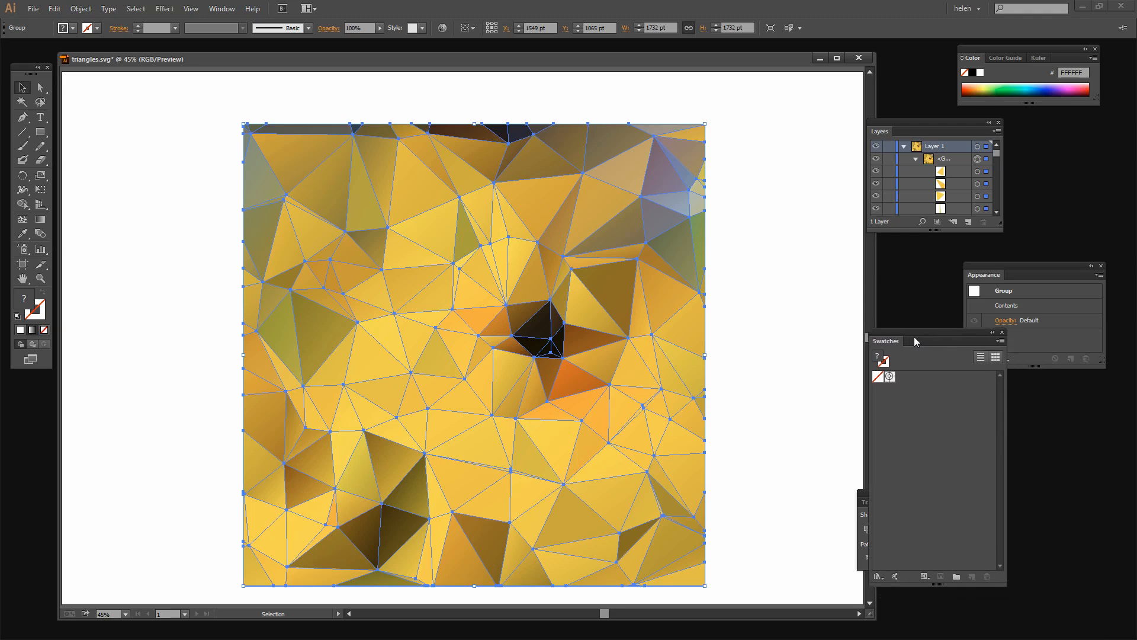
left_click(956, 577)
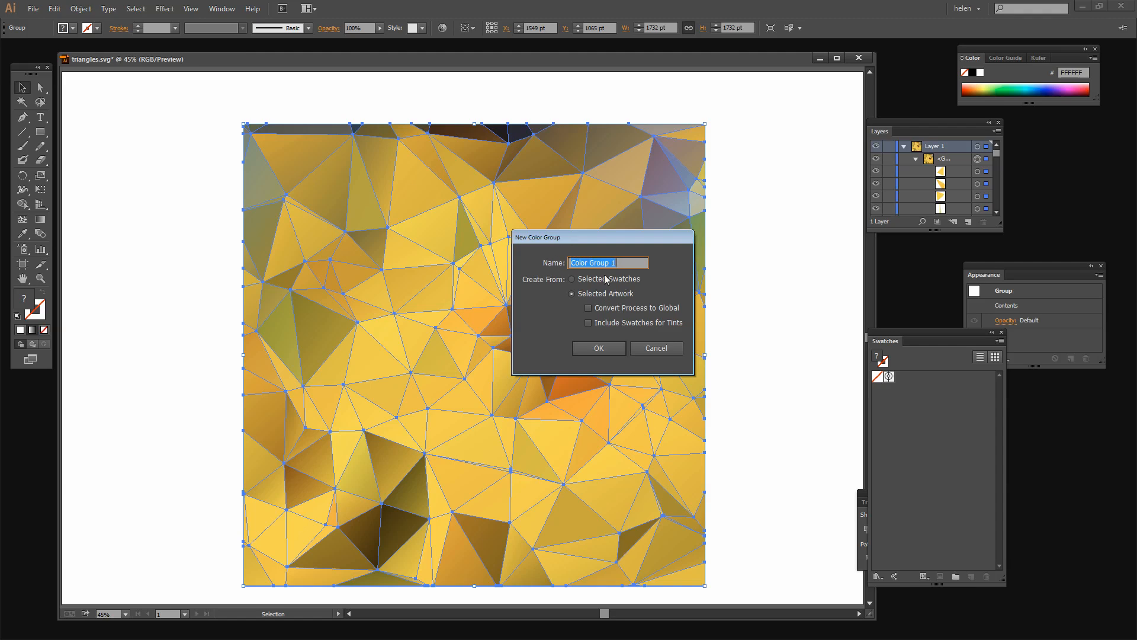
left_click(590, 348)
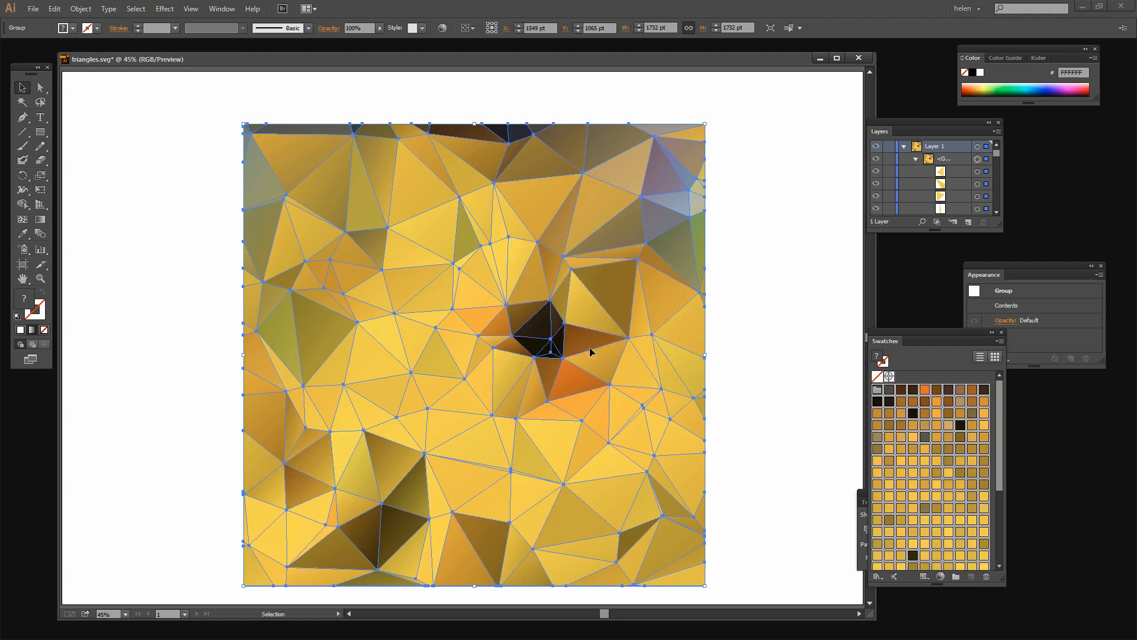
Review the new swatches, open their color group in Recolor Artwork and move the dialog so its settings can be reached
mouse_move(1001, 435)
left_mouse_down()
mouse_move(1000, 511)
mouse_move(1000, 441)
left_mouse_up()
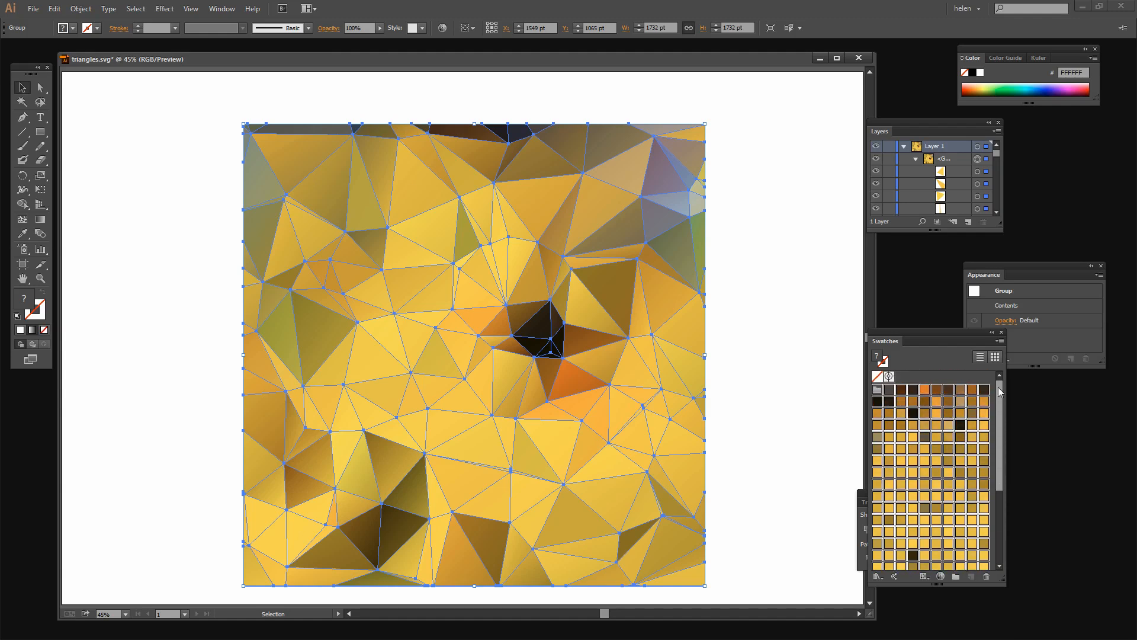
left_click(940, 577)
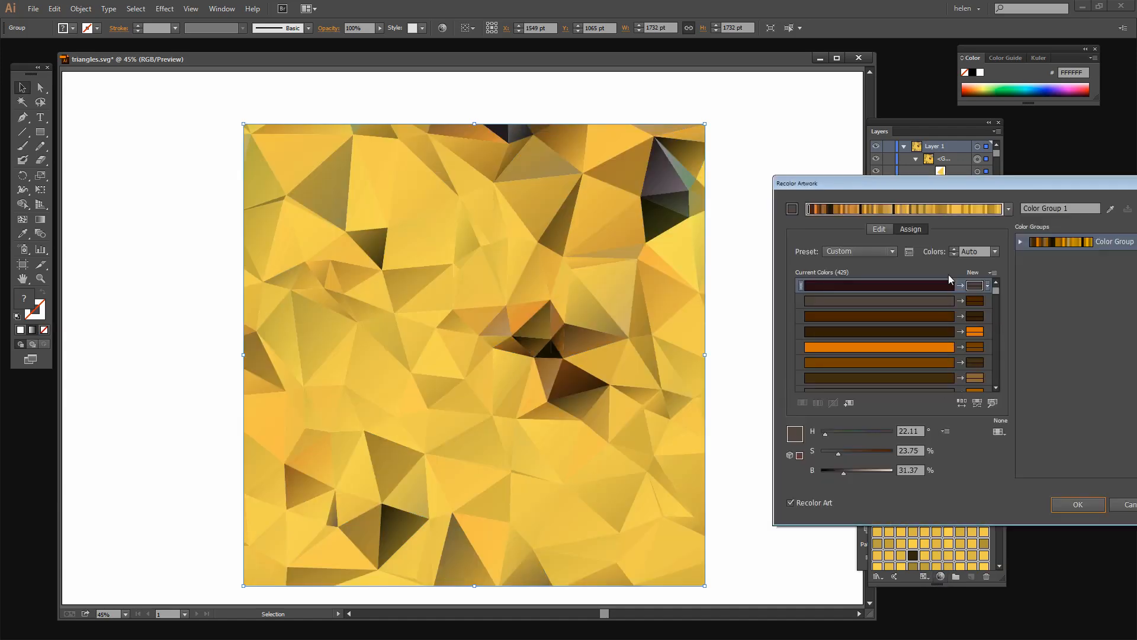
left_click_drag(877, 182, 838, 178)
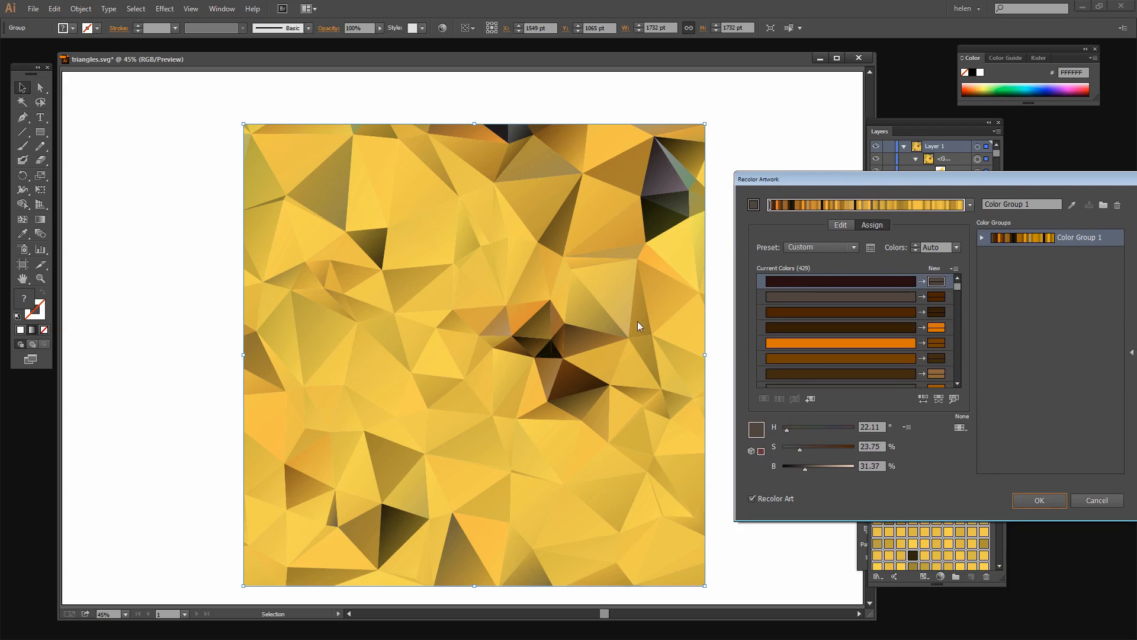
Shift the linked colors on the Edit color wheel to pinks and raise the brightness of two near-black colors to 58% and 57%
left_click(842, 226)
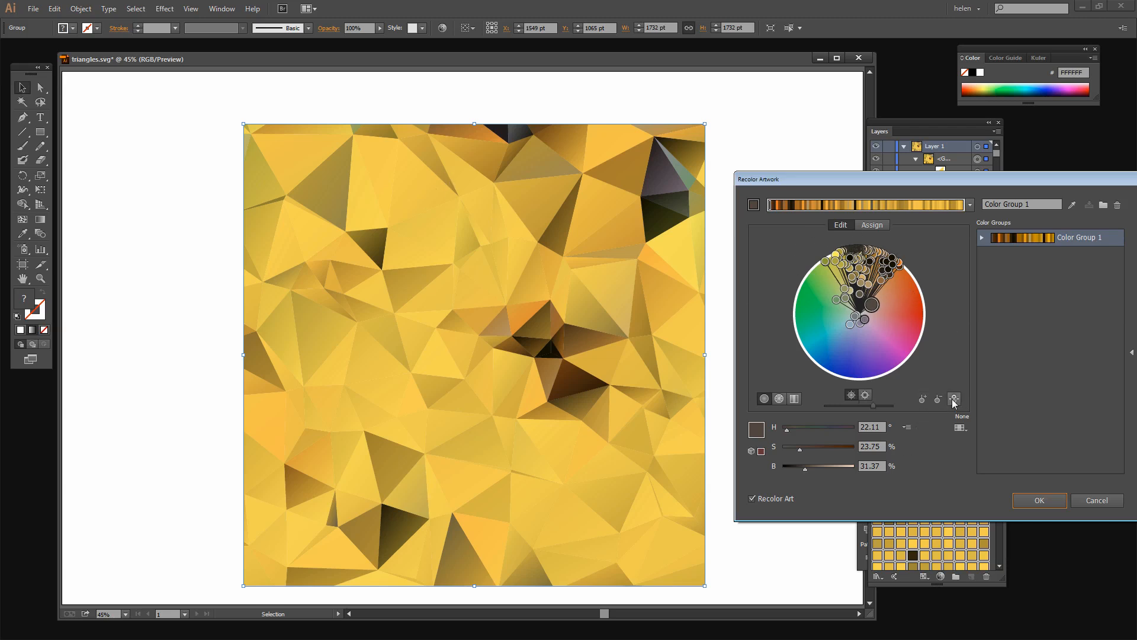
mouse_move(829, 263)
left_mouse_down()
mouse_move(797, 305)
mouse_move(795, 332)
mouse_move(848, 377)
mouse_move(911, 362)
mouse_move(916, 323)
mouse_move(914, 335)
left_mouse_up()
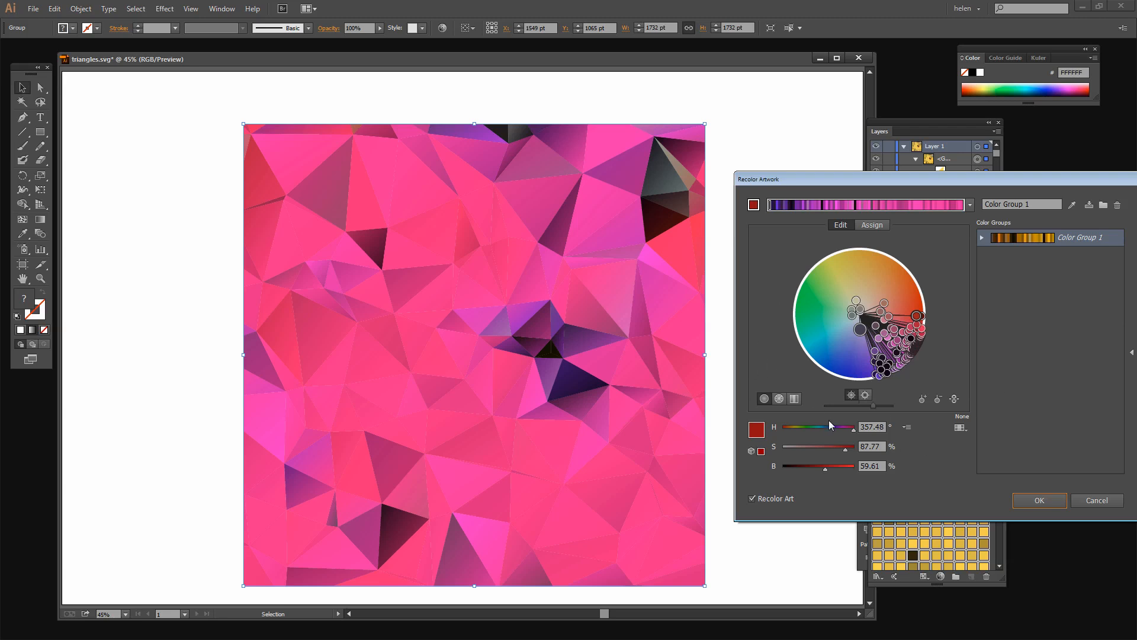
left_click(891, 380)
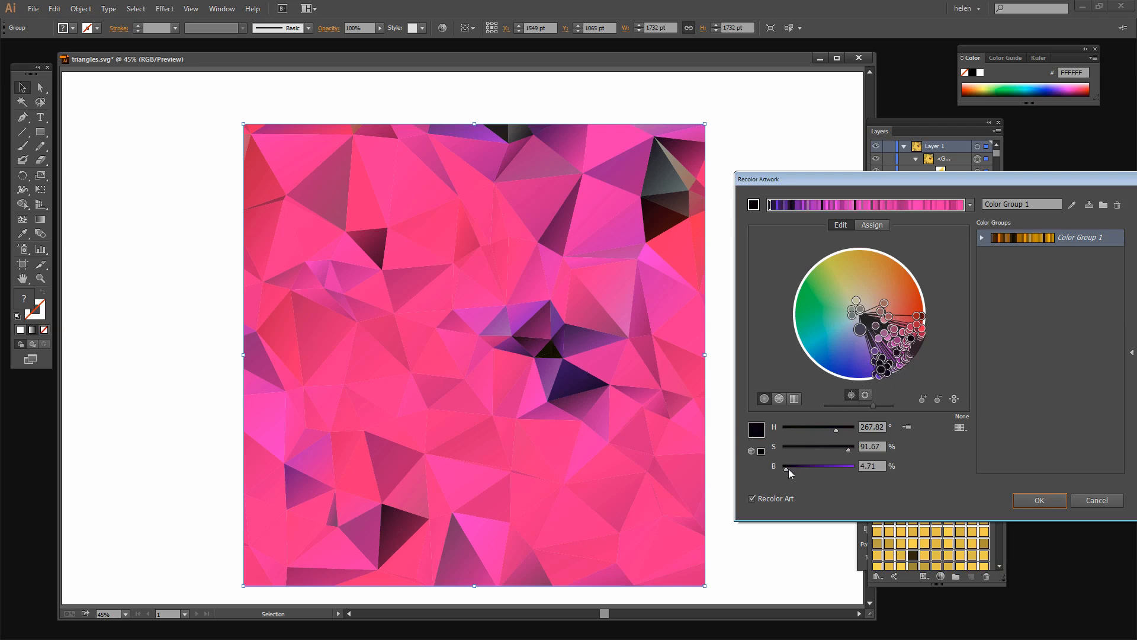
left_click_drag(787, 470, 826, 471)
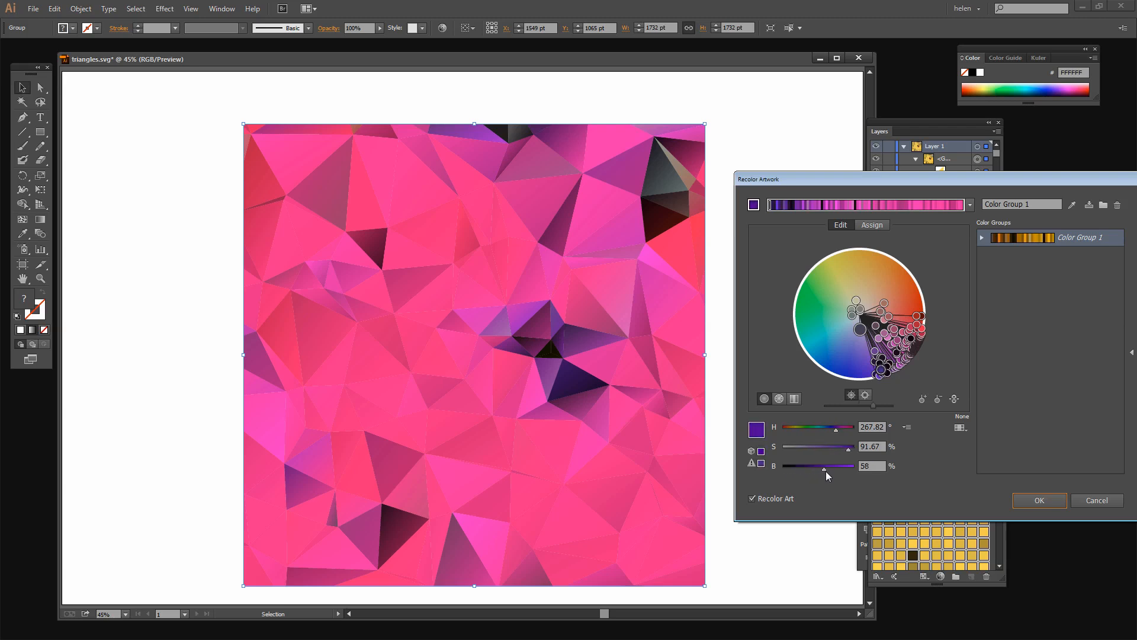
left_click(886, 372)
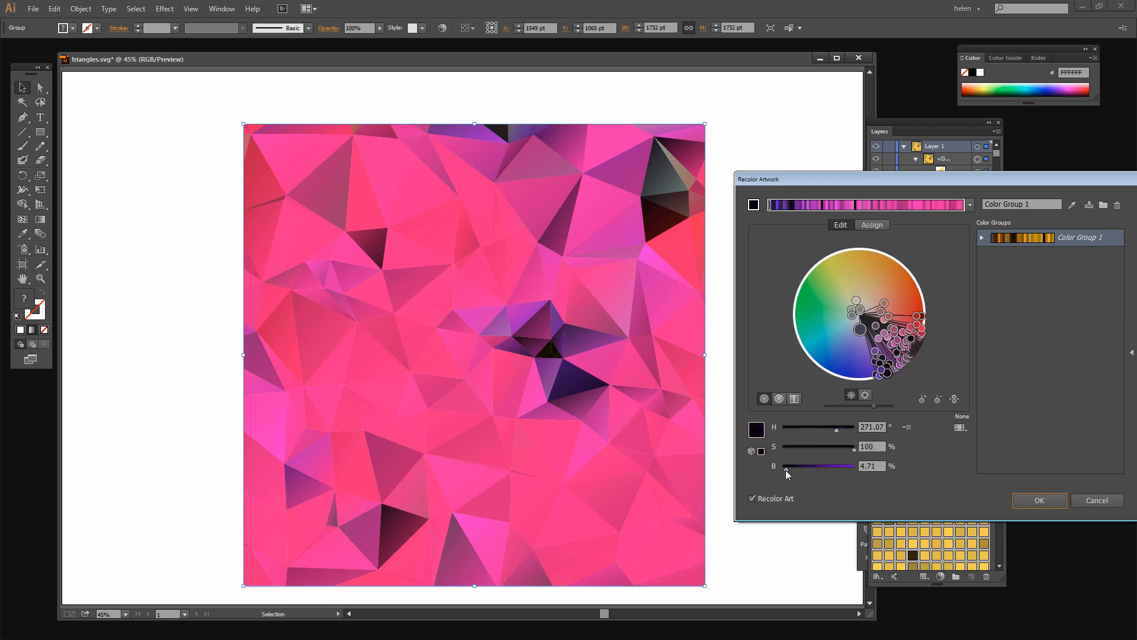
left_click_drag(785, 470, 823, 469)
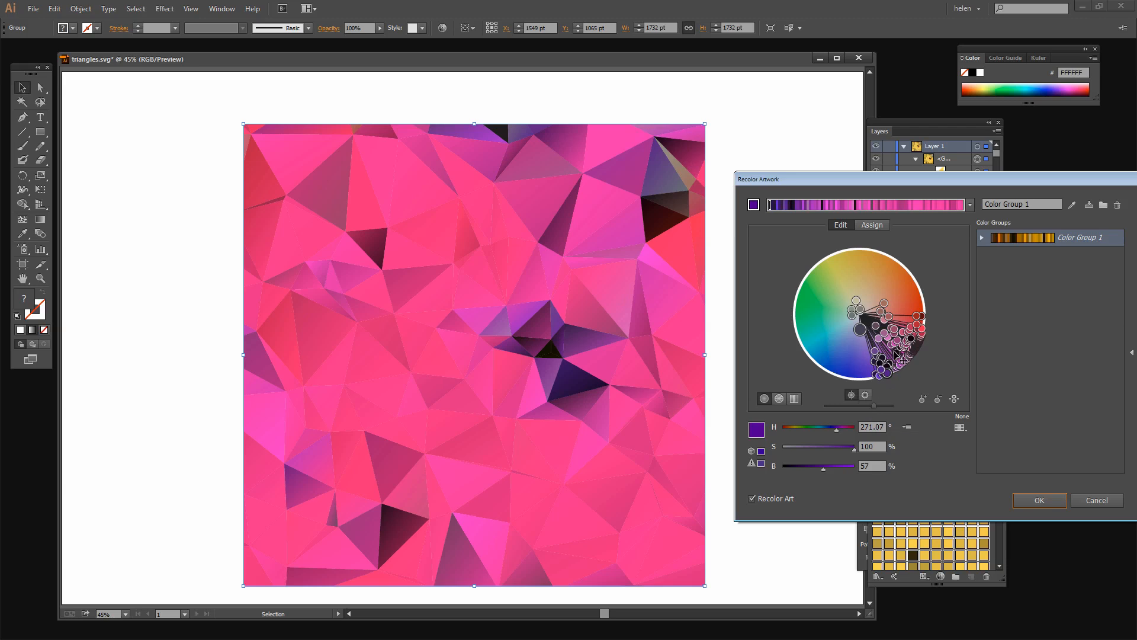
Rotate the linked colors to blues and greens, then apply the recoloring with the result saved as a new color group
left_click_drag(896, 382, 802, 326)
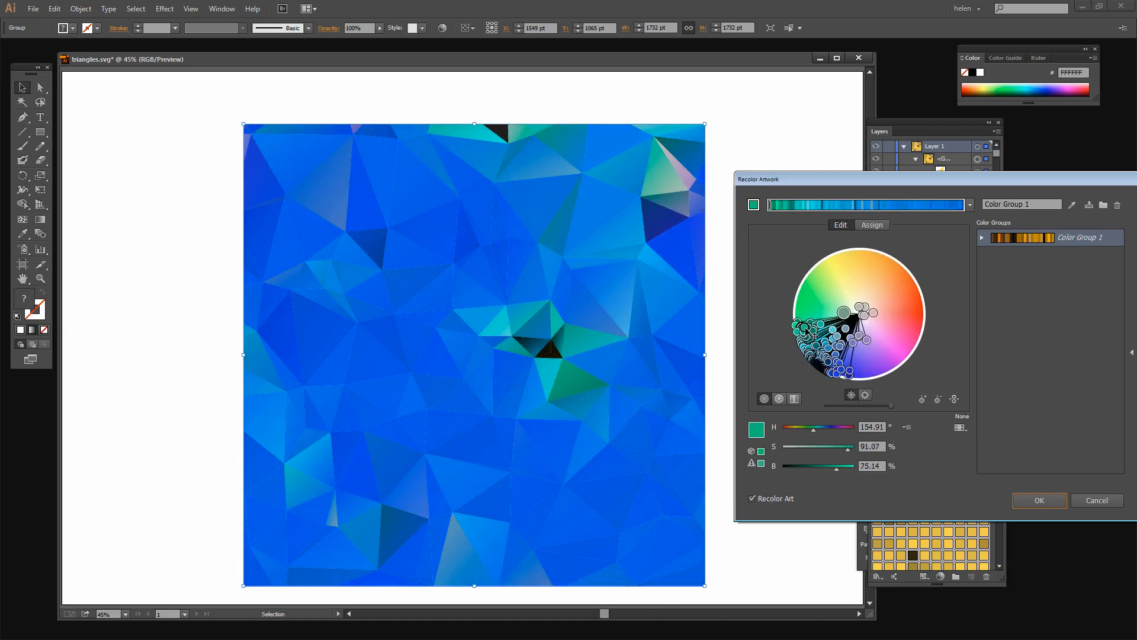
mouse_move(807, 333)
left_mouse_down()
mouse_move(823, 316)
mouse_move(812, 325)
left_mouse_up()
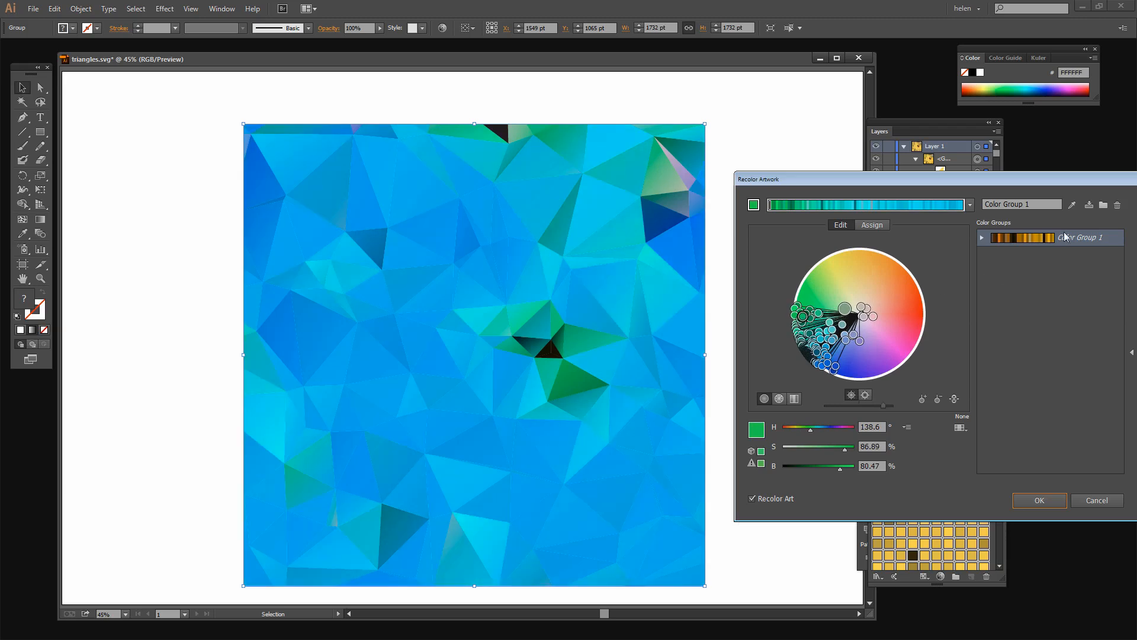
left_click(1101, 206)
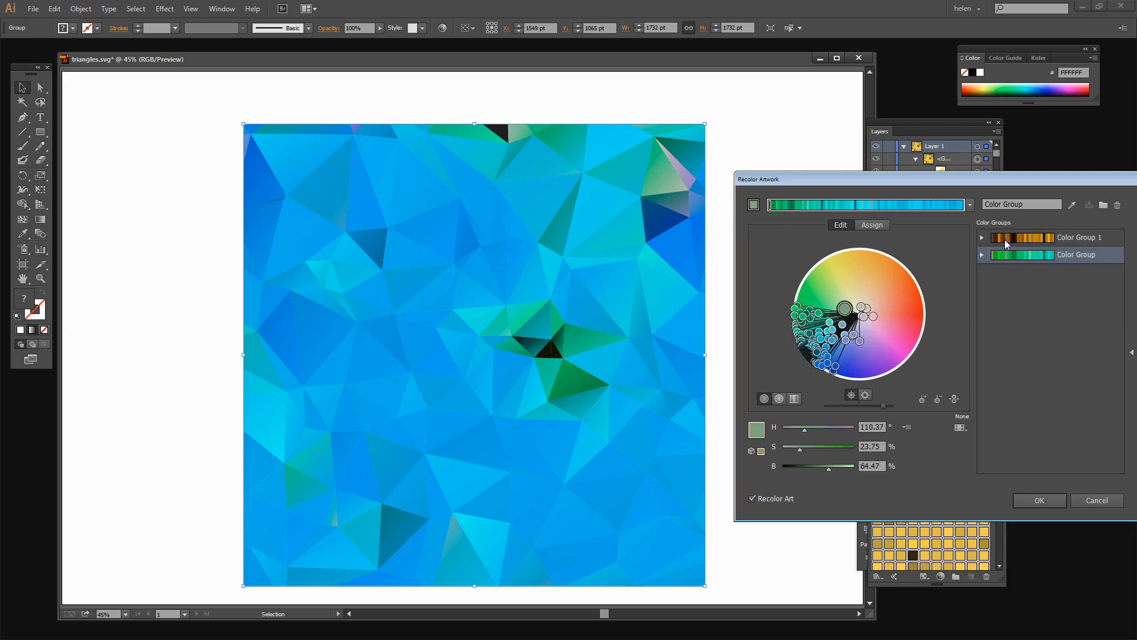
left_click(1039, 500)
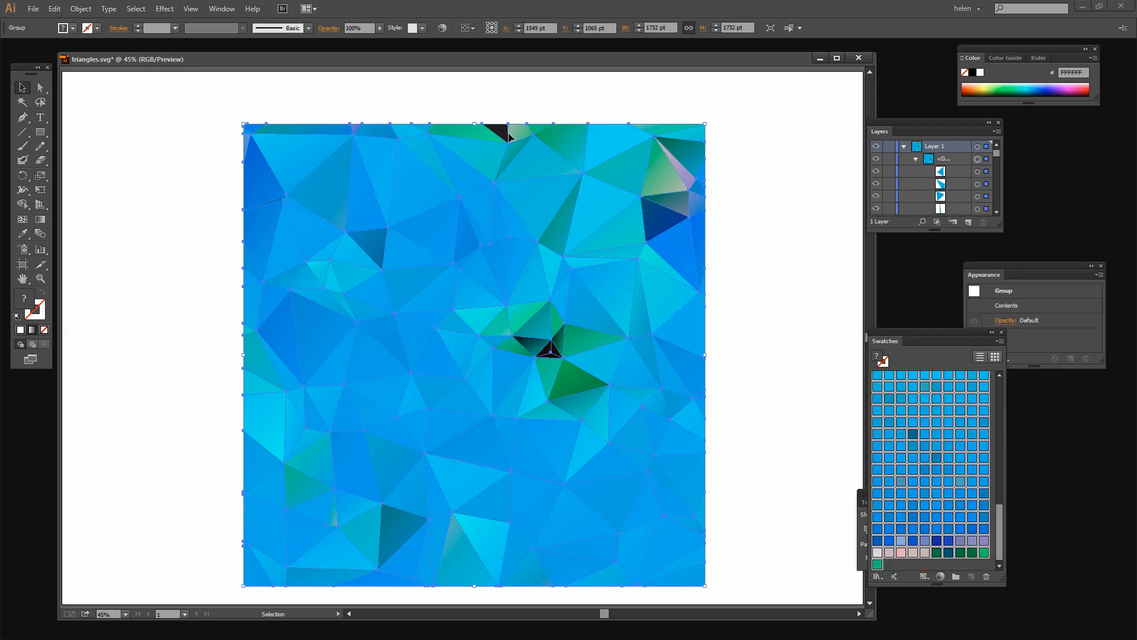
Isolate the recolored group and fill the dark triangle at its upper edge with a deep blue swatch
left_click(762, 239)
left_click(500, 130)
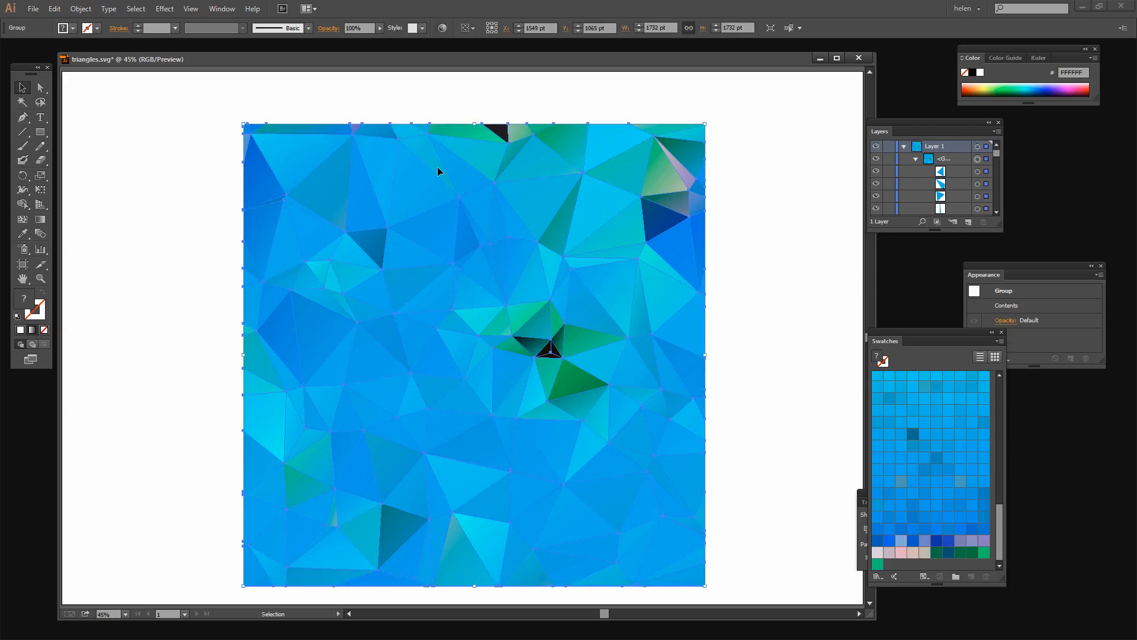
left_click_drag(210, 101, 730, 556)
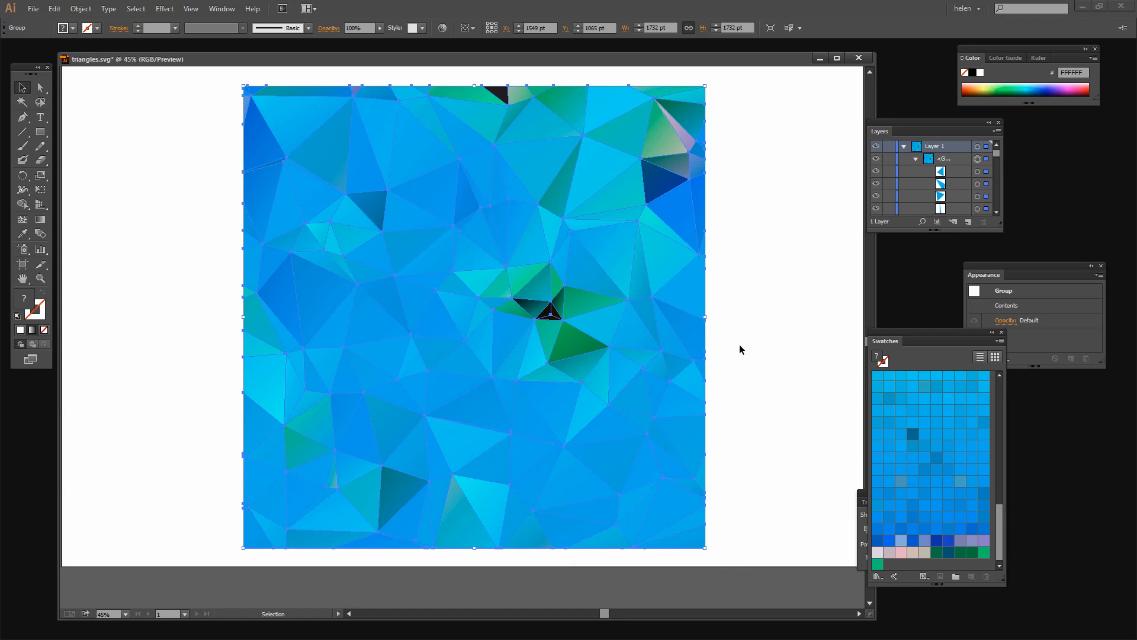
double_click(500, 96)
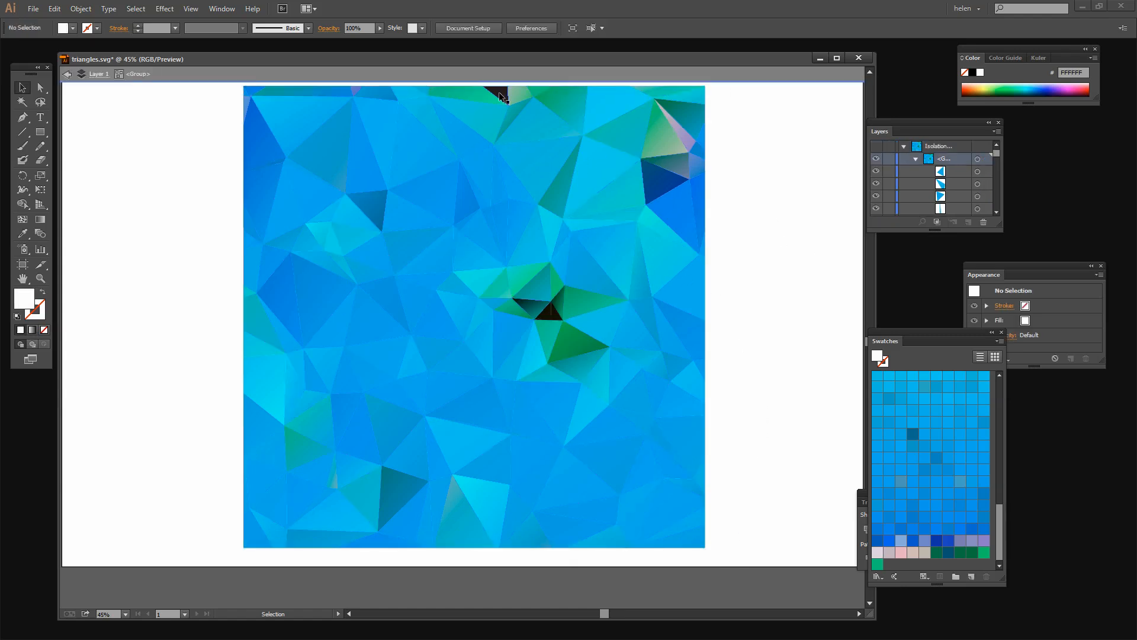
left_click(499, 92)
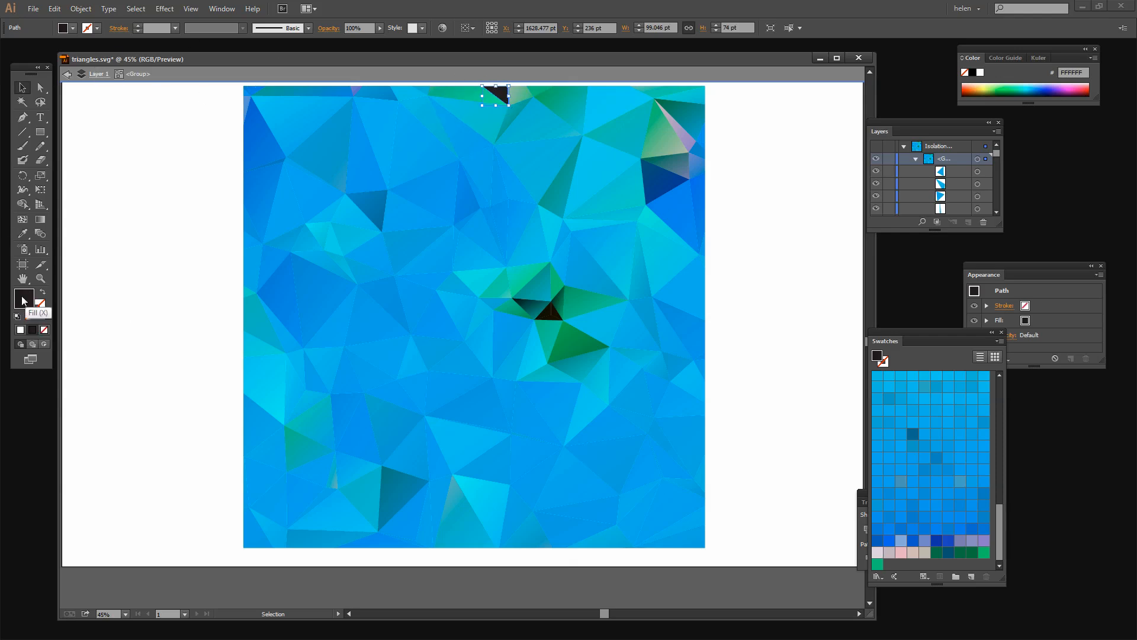
left_click(936, 540)
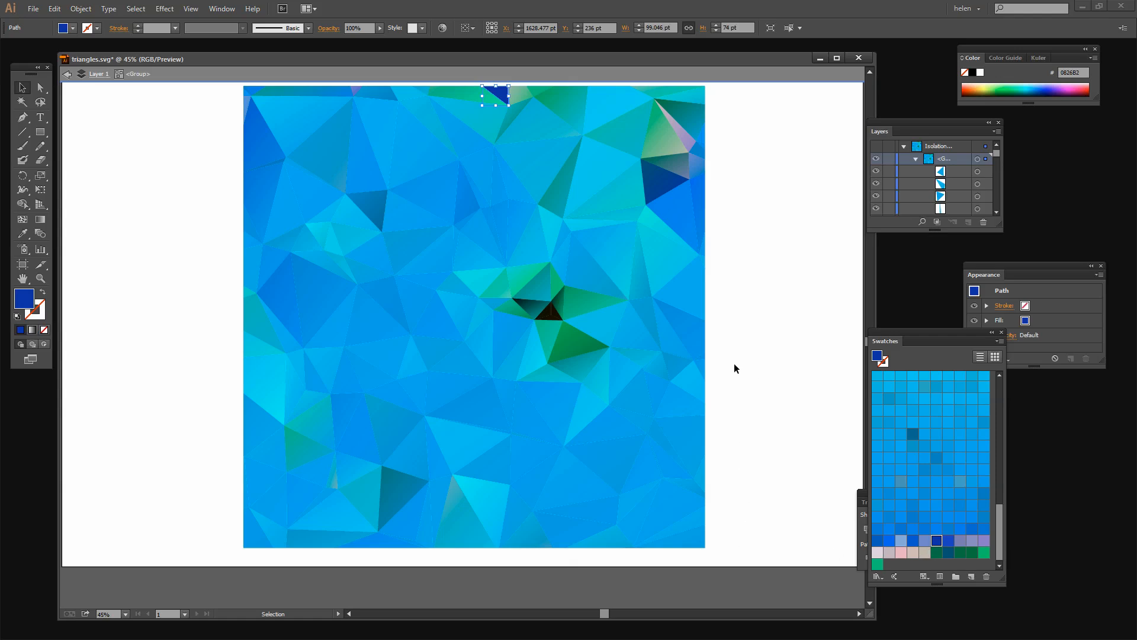
Fill the left black triangle at the artwork's center with the deep blue swatch and the thin triangle beneath it with a lighter blue
double_click(545, 315)
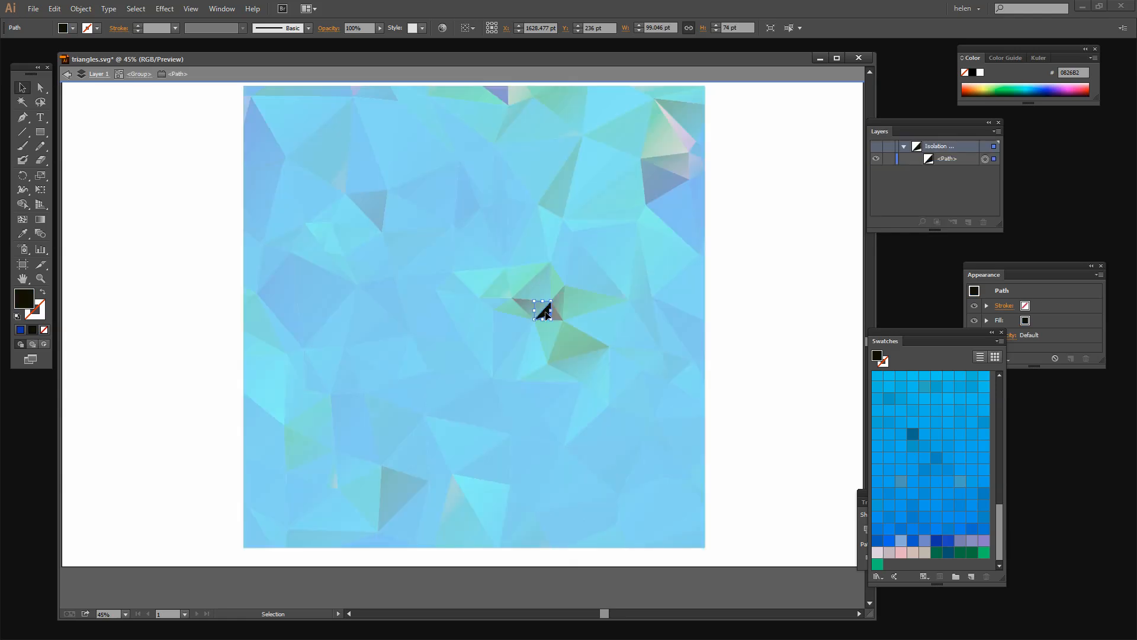
left_click(939, 542)
double_click(159, 126)
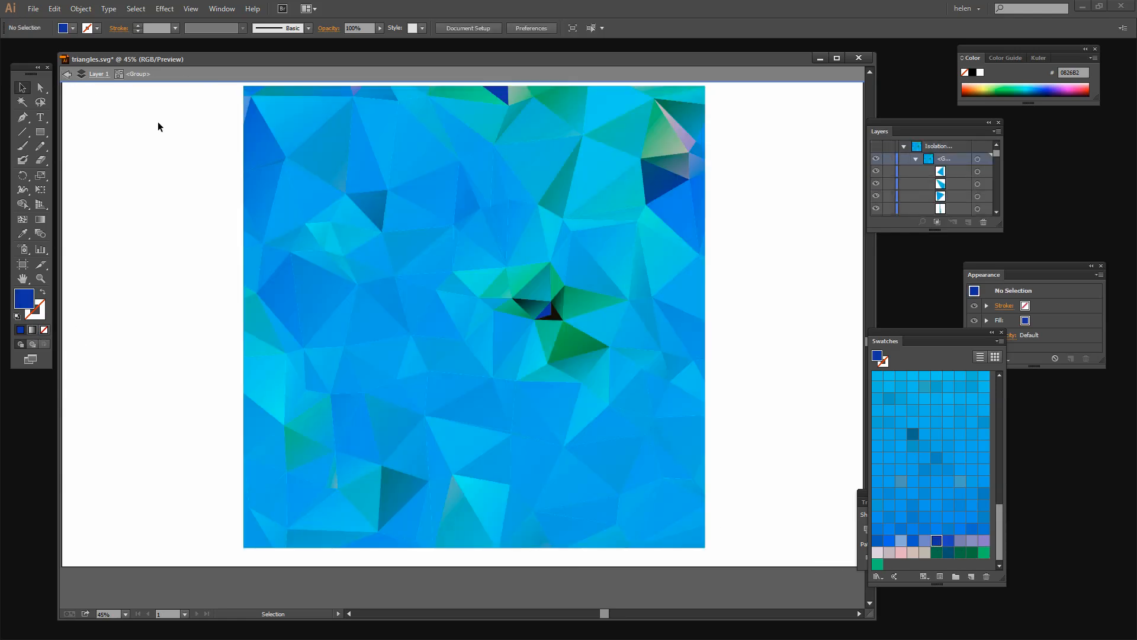
left_click(552, 318)
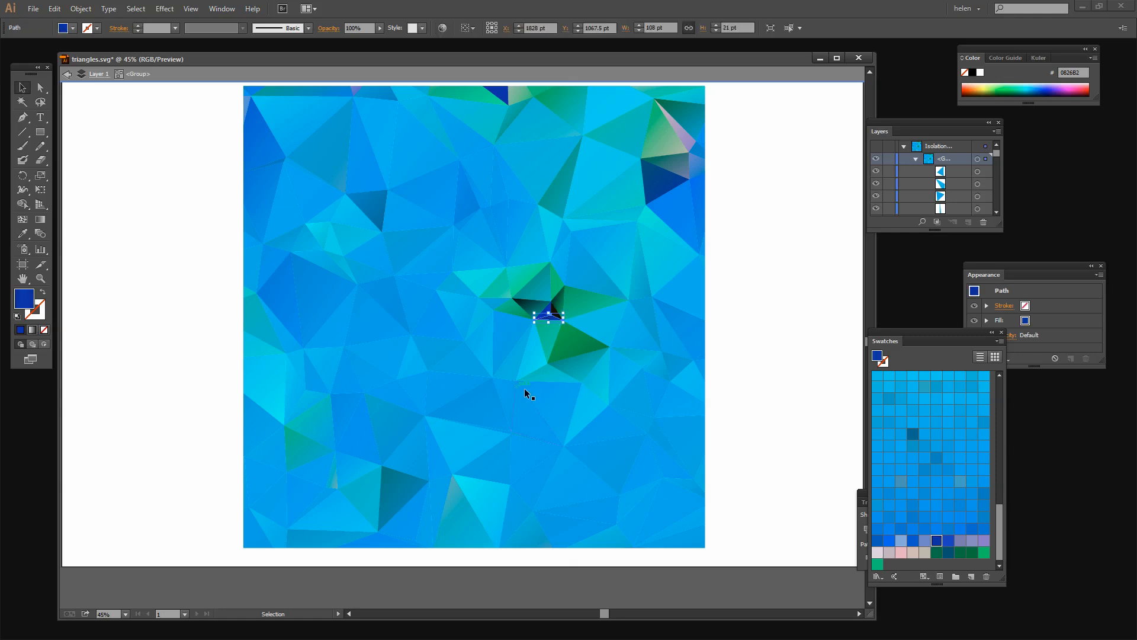
left_click(877, 469)
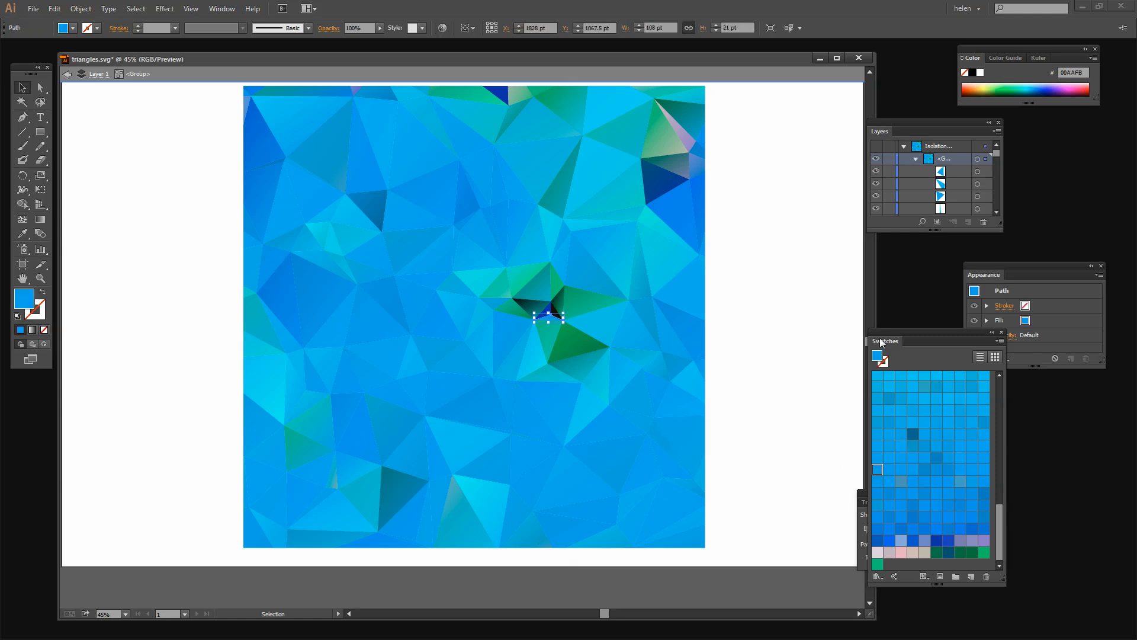
Move the Swatches panel away from the document window and leave the group's isolation
left_click_drag(886, 341, 951, 325)
scroll(835, 367, "up", 2)
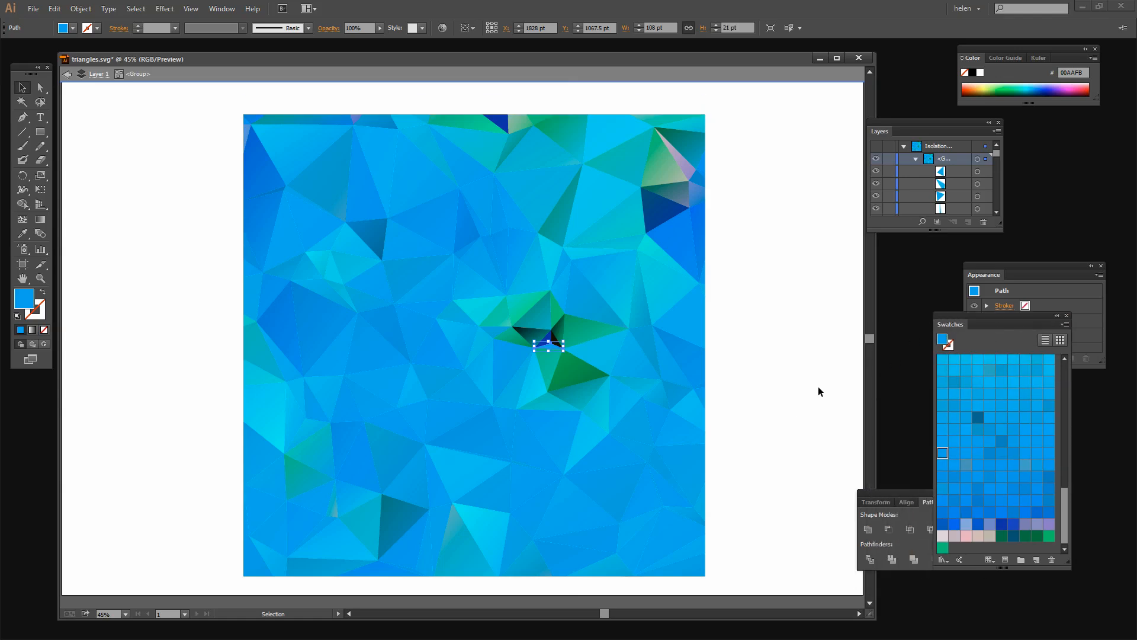
left_click(67, 75)
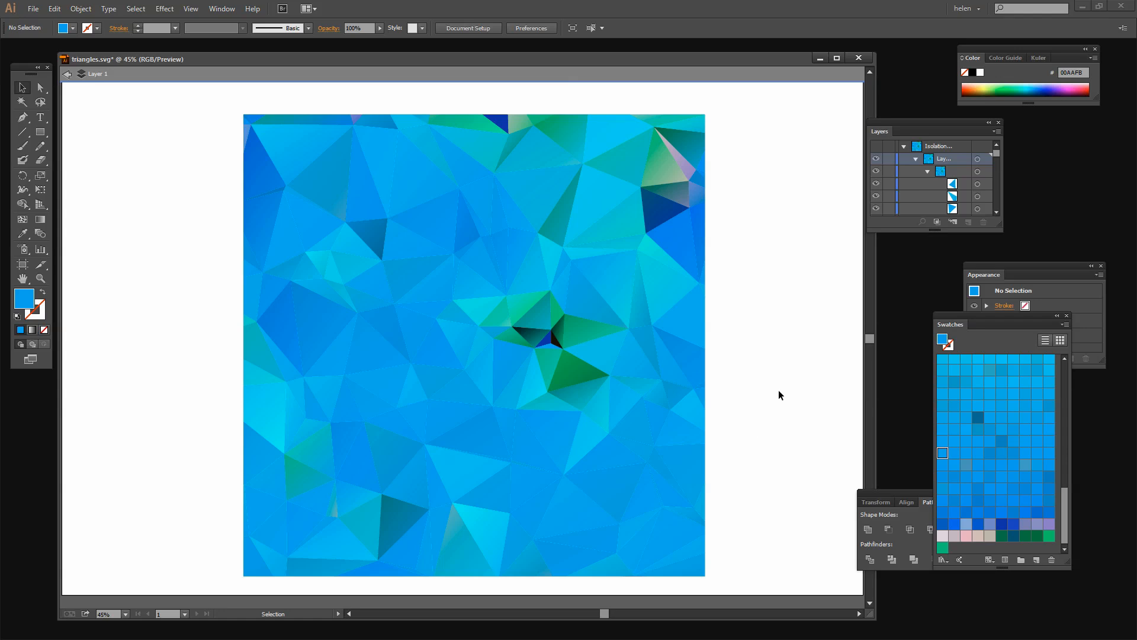
Save the artwork in Adobe Illustrator (*.AI) format as triangles, keeping the default Illustrator CC (17.0) options
left_click(32, 9)
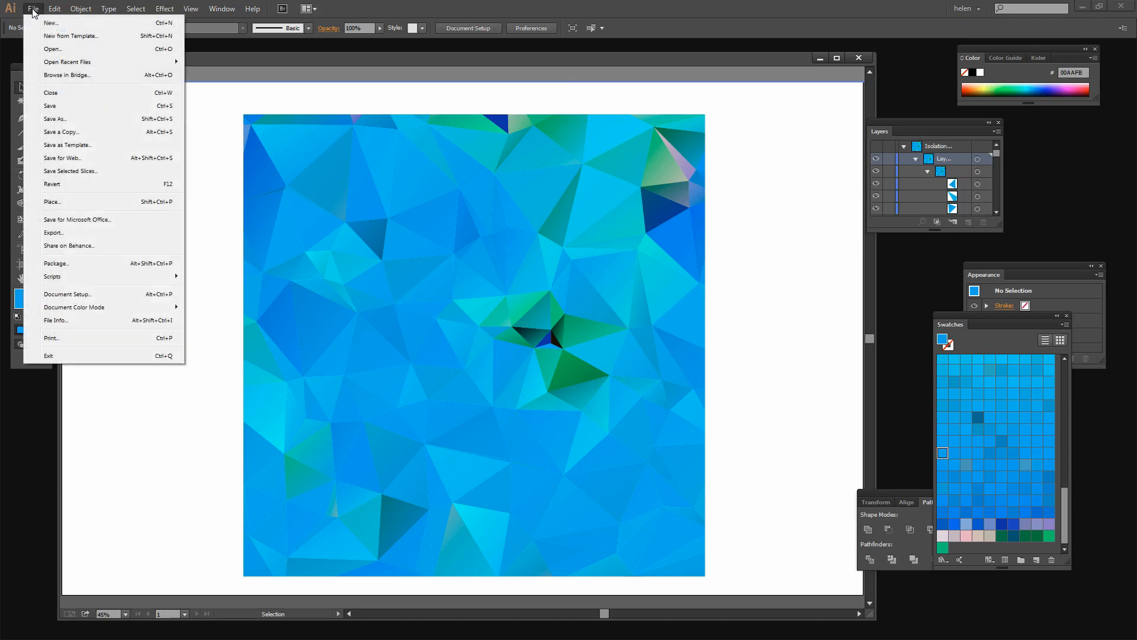
left_click(50, 118)
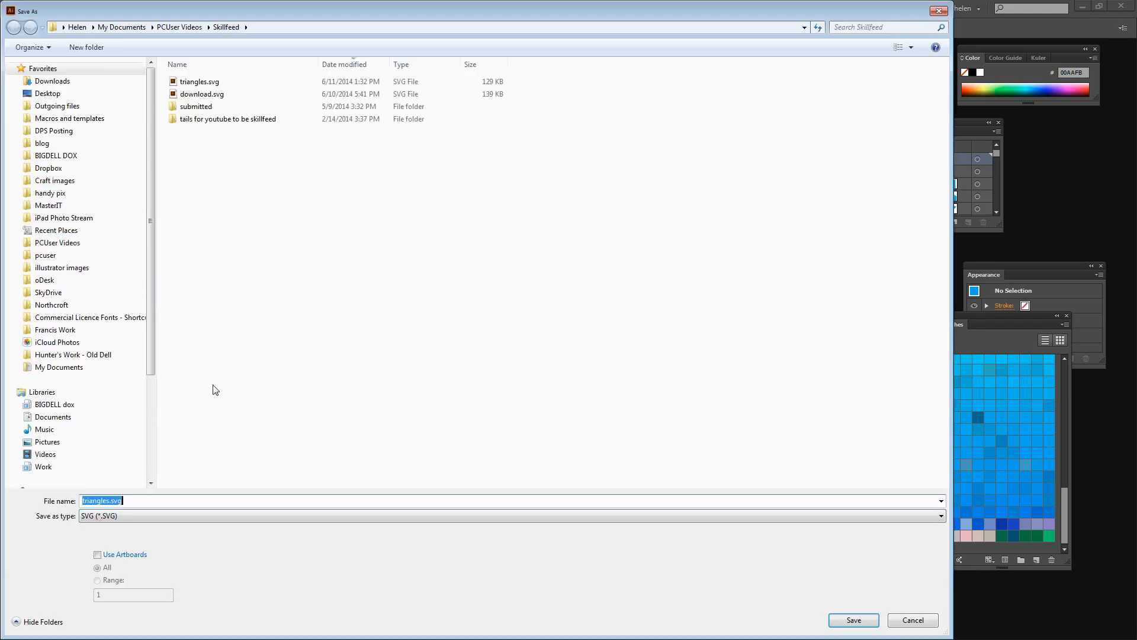
left_click(117, 516)
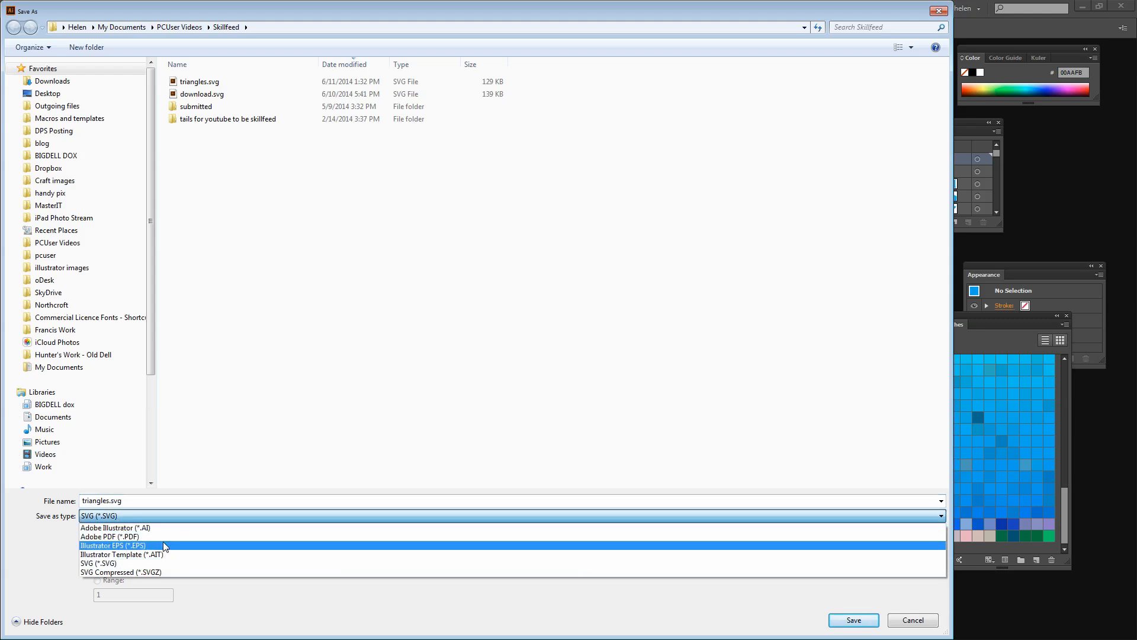
scroll(162, 542, "up", 1)
left_click(177, 528)
left_click(855, 620)
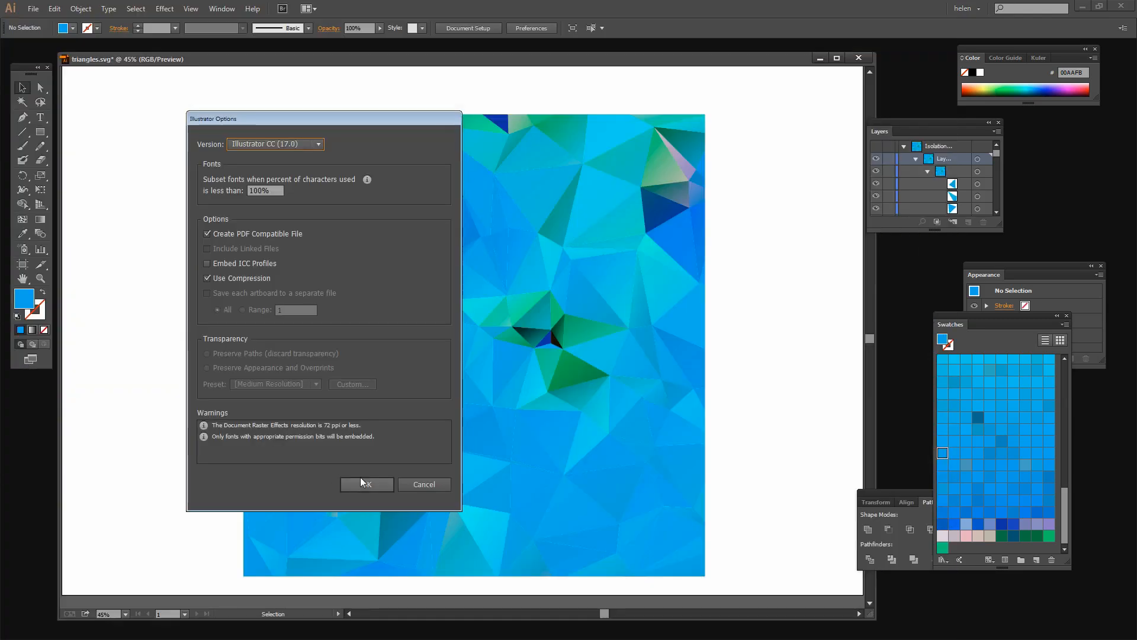
left_click(361, 482)
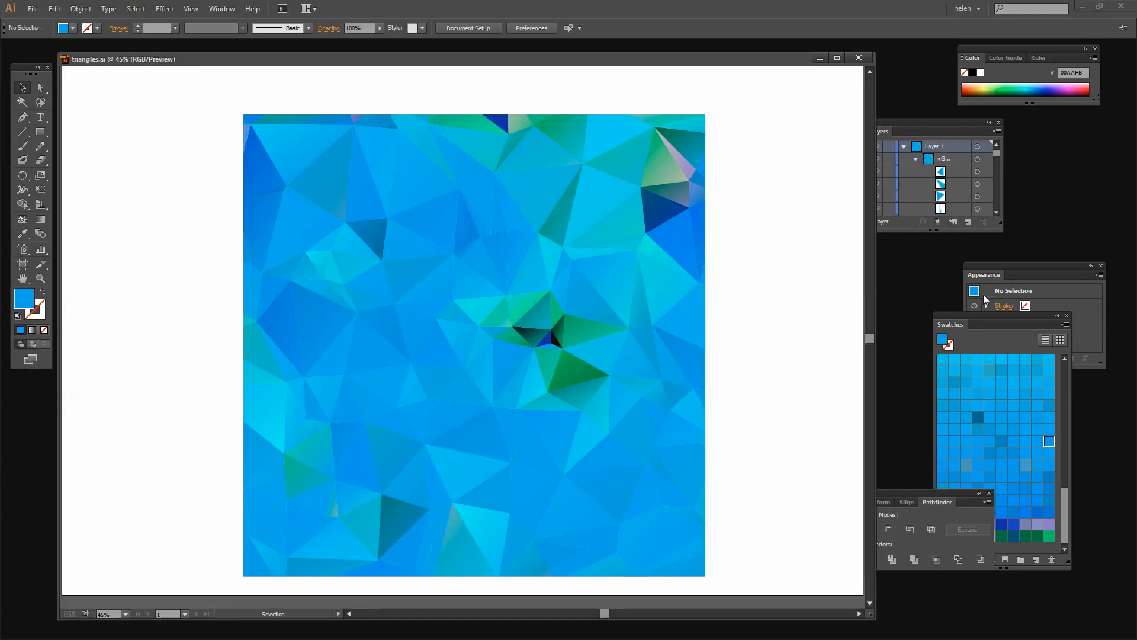